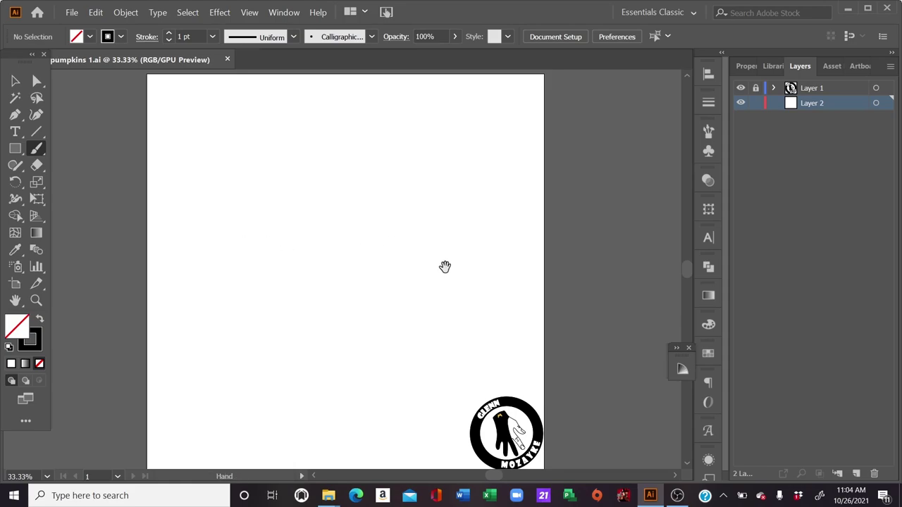
Zoom out to 25% and paintbrush a rough pumpkin outline with a short stem on Layer 2.
key(ctrl+plus)
key(ctrl+minus)
key(ctrl+minus)
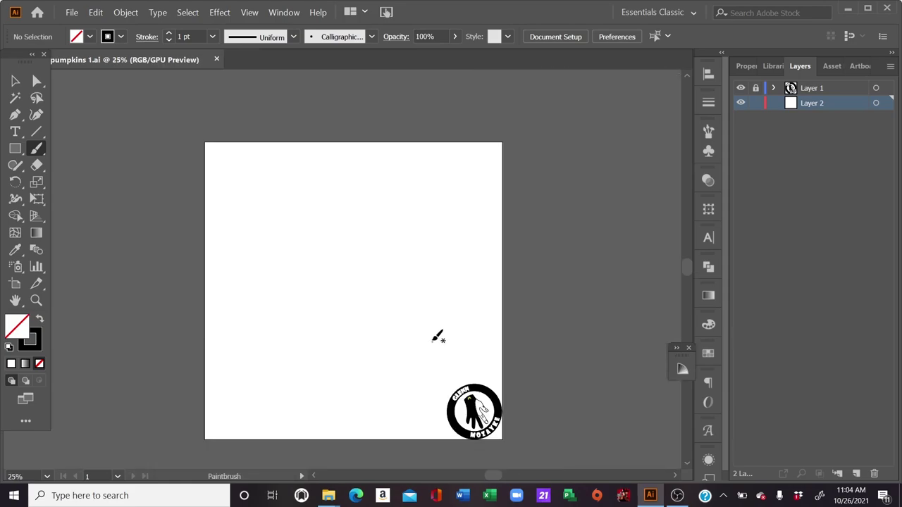
mouse_move(324, 287)
mouse_down()
mouse_move(311, 284)
mouse_move(307, 334)
mouse_up()
drag(307, 334, 319, 374)
mouse_move(318, 373)
mouse_down()
mouse_move(343, 392)
mouse_move(368, 393)
mouse_up()
drag(367, 393, 406, 387)
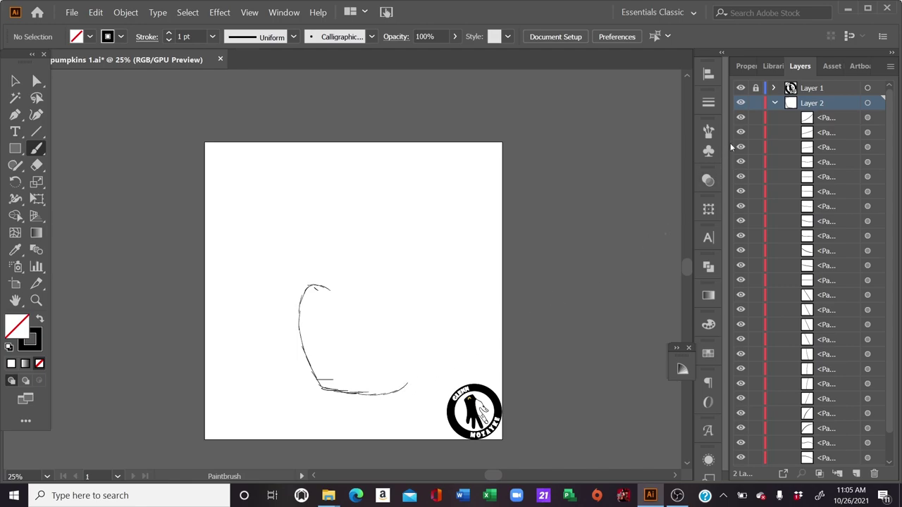
click(775, 103)
mouse_move(407, 387)
mouse_down()
mouse_move(420, 295)
mouse_move(385, 285)
mouse_up()
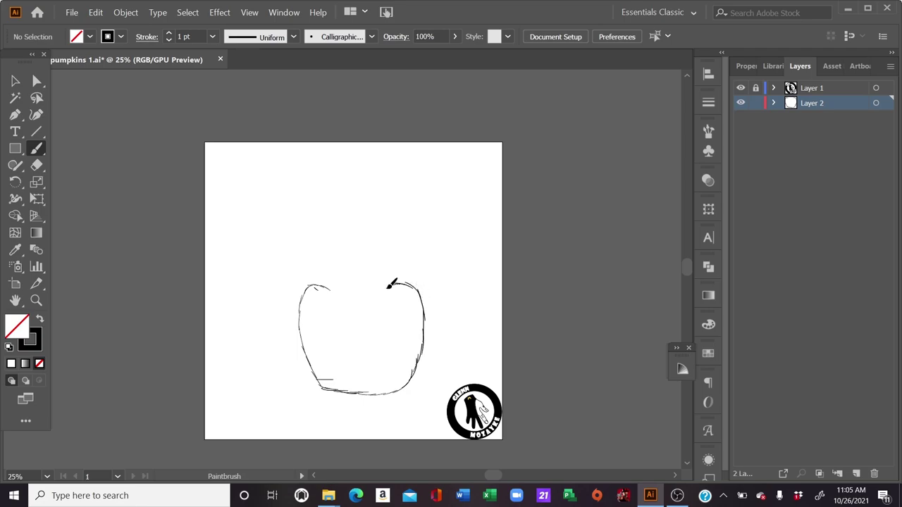
mouse_move(326, 289)
mouse_down()
mouse_move(356, 280)
mouse_move(387, 287)
mouse_move(357, 262)
mouse_move(367, 261)
mouse_move(361, 279)
mouse_up()
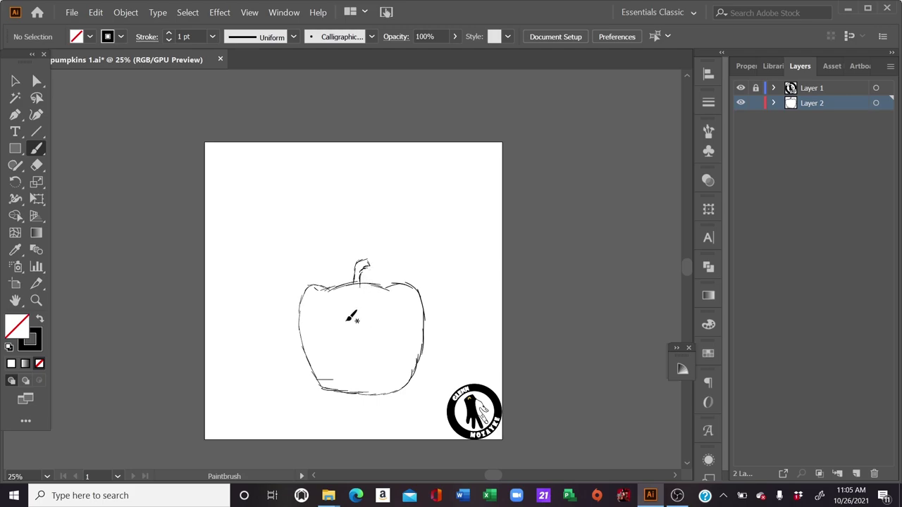
Sketch two angry slanted eyes and a small nose inside the pumpkin.
mouse_move(347, 317)
mouse_down()
mouse_move(325, 294)
mouse_move(331, 328)
mouse_up()
drag(353, 317, 354, 318)
mouse_move(381, 319)
mouse_down()
mouse_move(392, 325)
mouse_move(404, 313)
mouse_up()
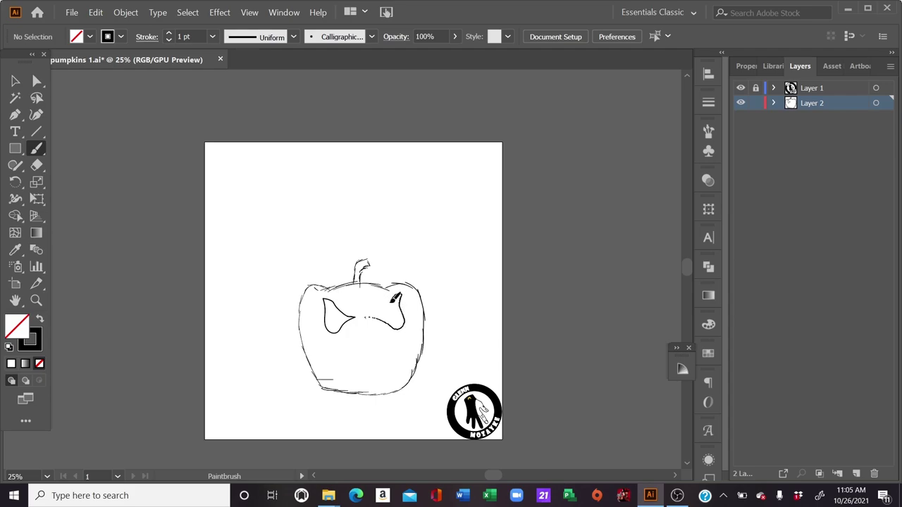
drag(385, 305, 366, 319)
drag(350, 336, 366, 337)
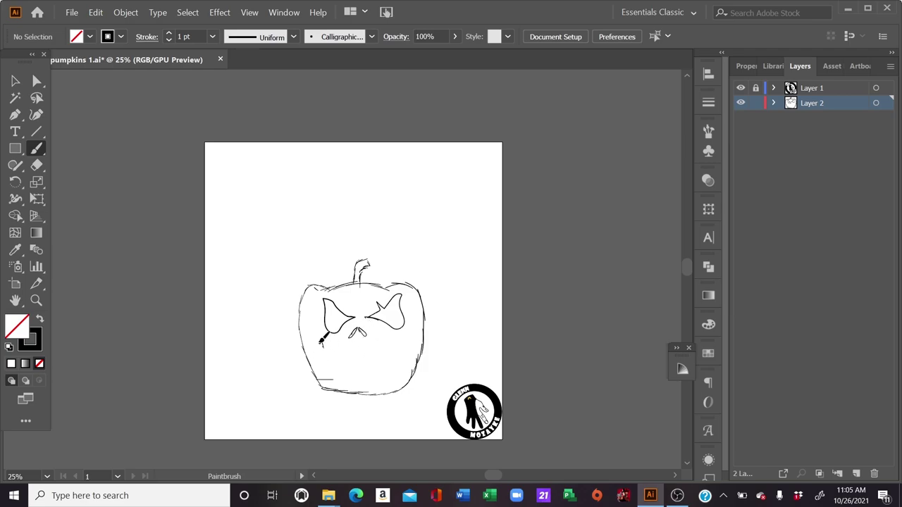
drag(321, 344, 331, 362)
Sketch a wide mouth of jagged teeth with long fangs.
mouse_move(335, 363)
mouse_down()
mouse_move(347, 358)
mouse_move(354, 378)
mouse_move(359, 366)
mouse_move(370, 389)
mouse_move(386, 362)
mouse_move(388, 373)
mouse_move(395, 364)
mouse_up()
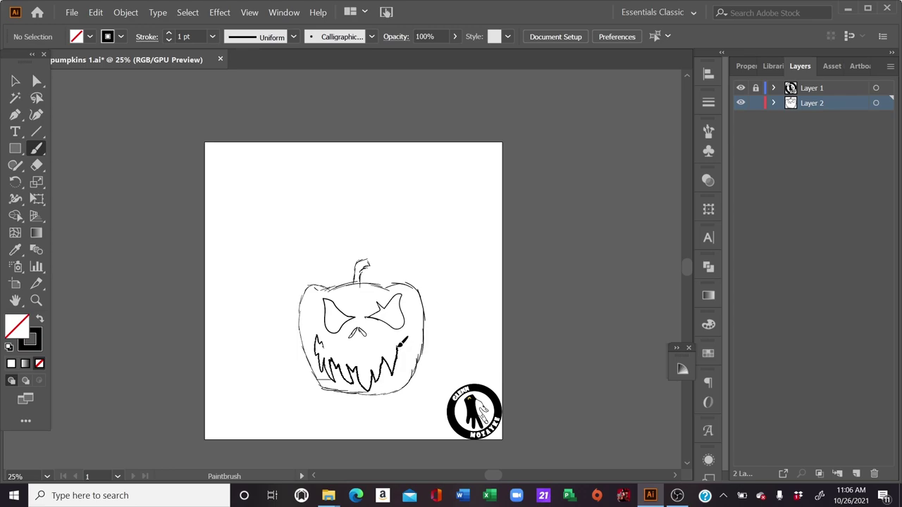
drag(395, 349, 399, 344)
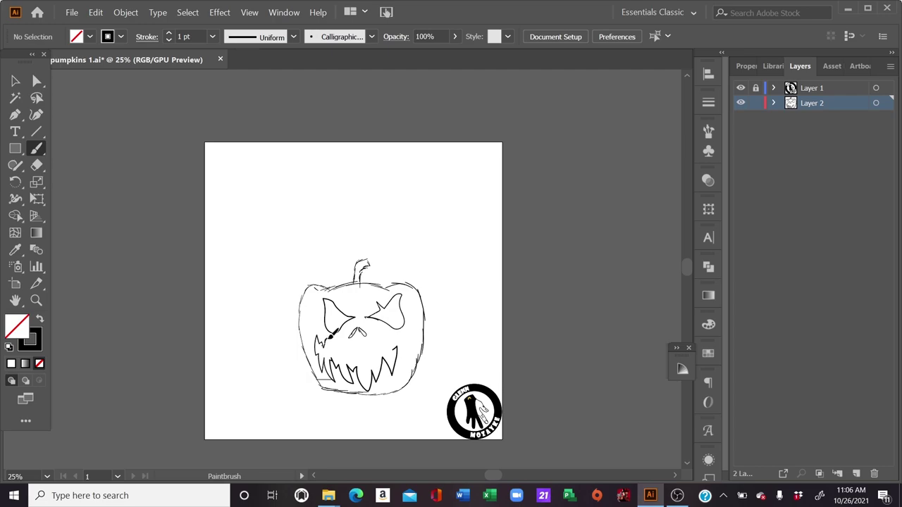
mouse_move(329, 335)
mouse_down()
mouse_move(337, 351)
mouse_move(343, 332)
mouse_up()
drag(358, 335, 358, 371)
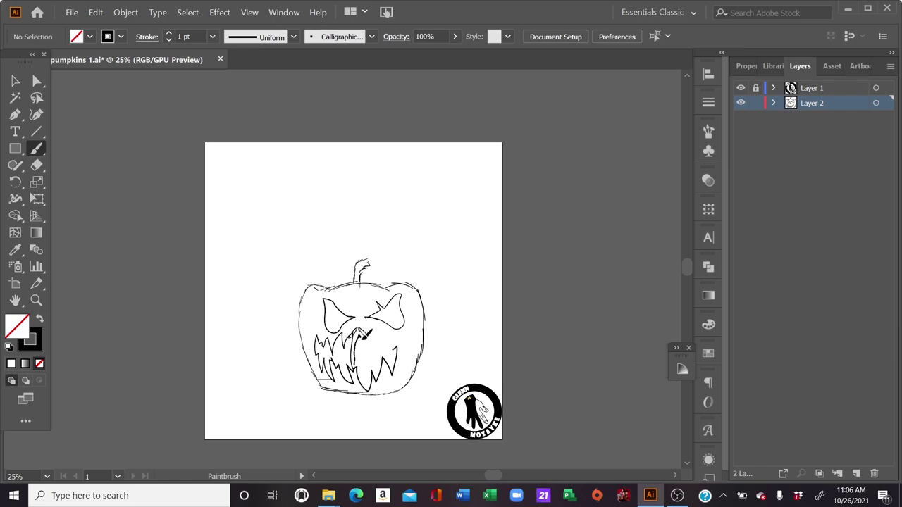
mouse_move(368, 337)
mouse_down()
mouse_move(369, 366)
mouse_move(399, 332)
mouse_move(399, 351)
mouse_up()
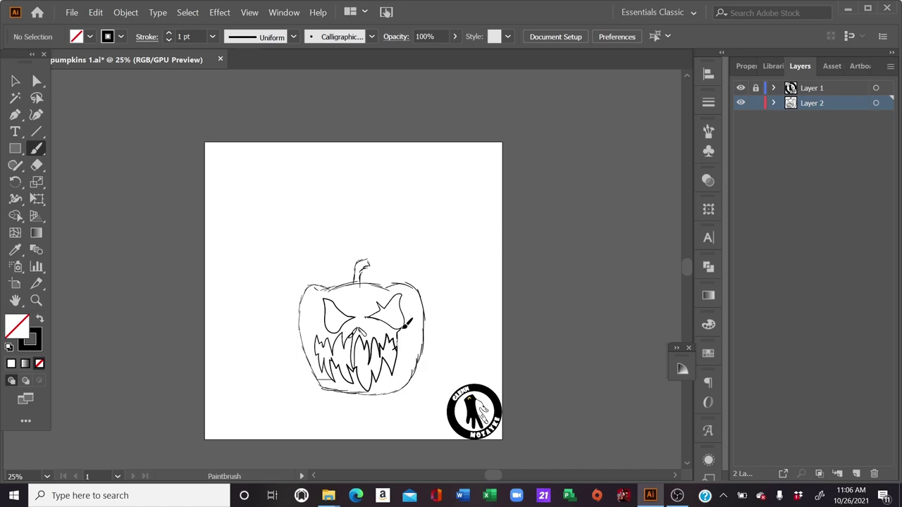
mouse_move(402, 350)
mouse_down()
mouse_move(410, 328)
mouse_move(402, 361)
mouse_up()
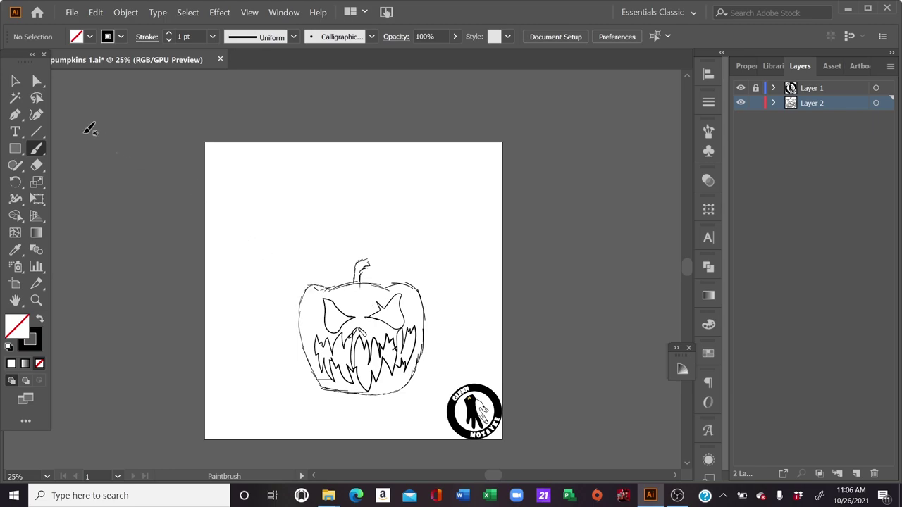
Select the whole sketch and give it a crimson red stroke with no fill.
click(14, 81)
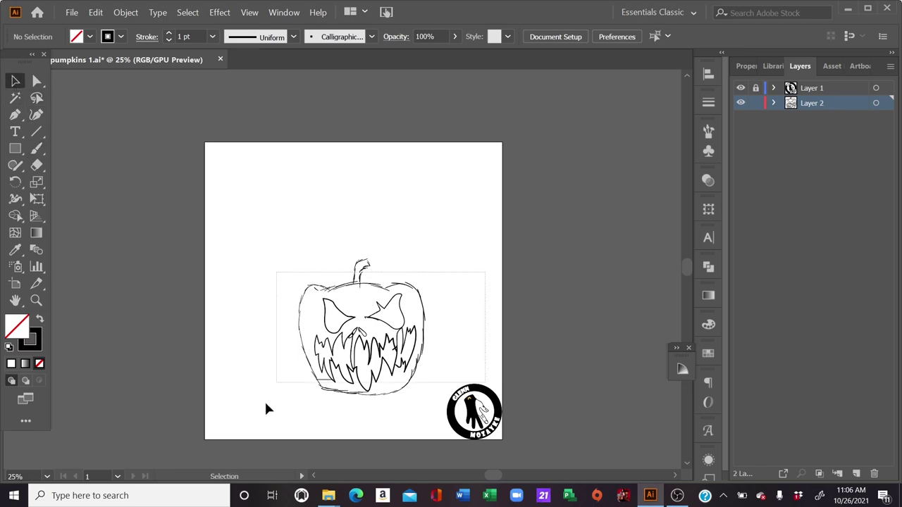
drag(446, 272, 275, 374)
click(708, 352)
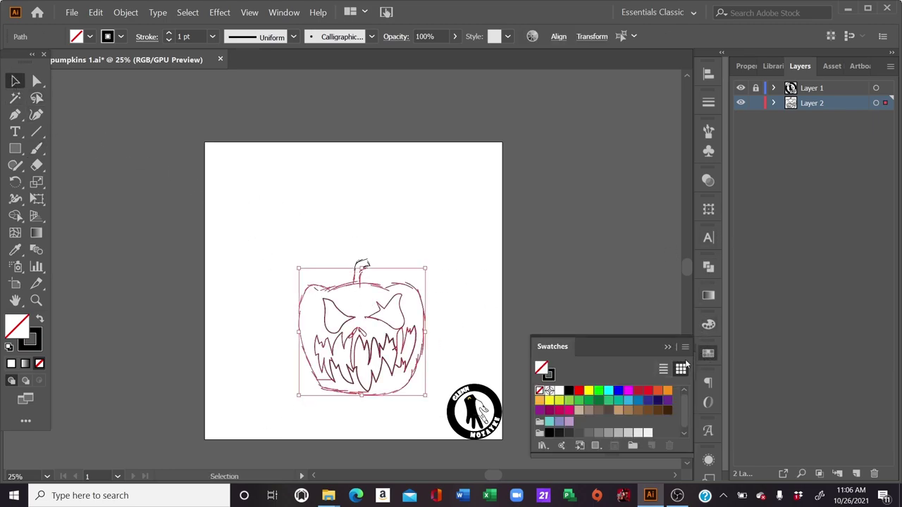
click(638, 391)
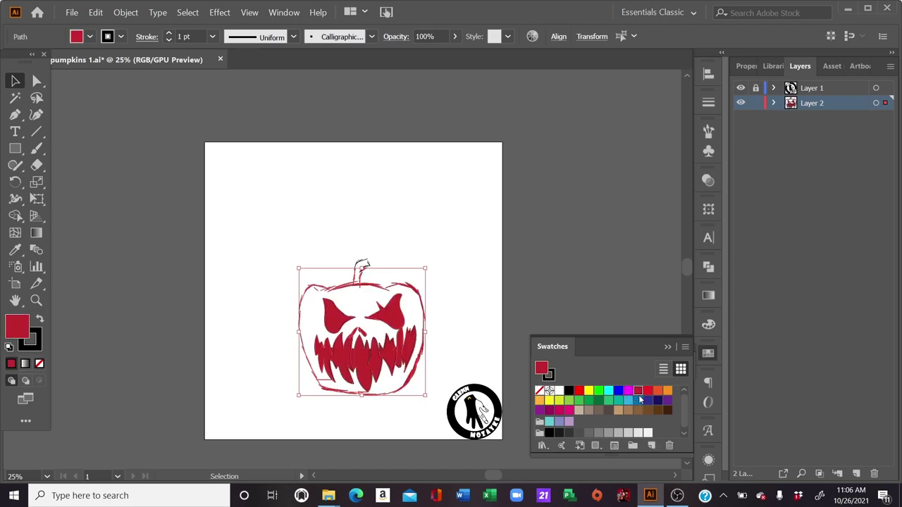
click(40, 318)
click(39, 363)
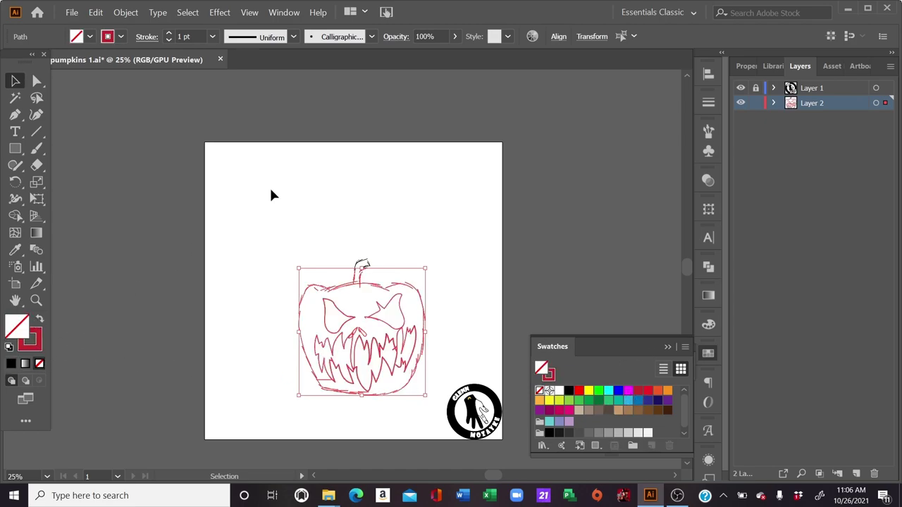
Lower the sketch opacity to about 43%, add Layer 3, and lock Layer 2.
click(457, 36)
drag(454, 53, 426, 55)
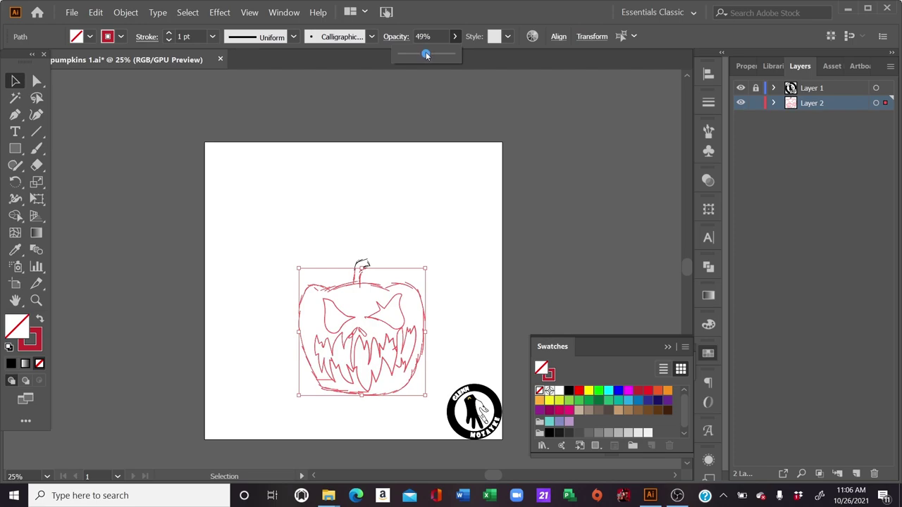
click(437, 117)
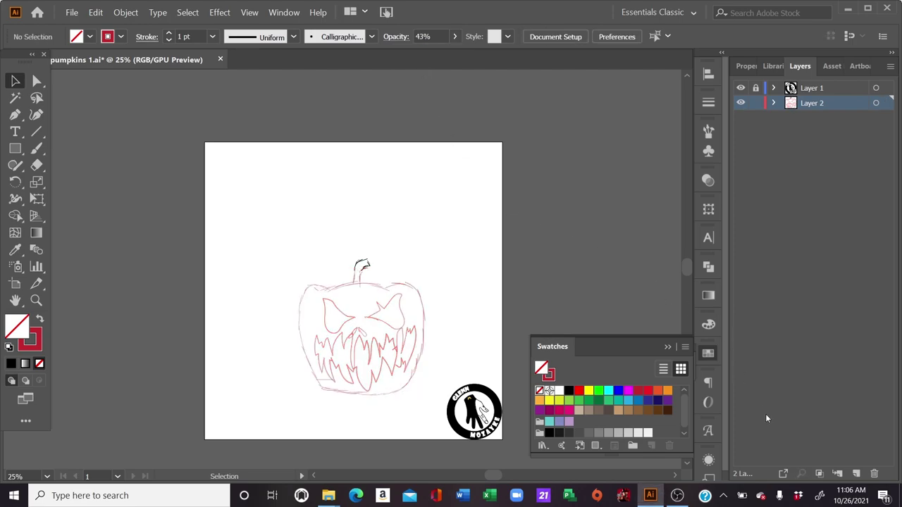
click(855, 473)
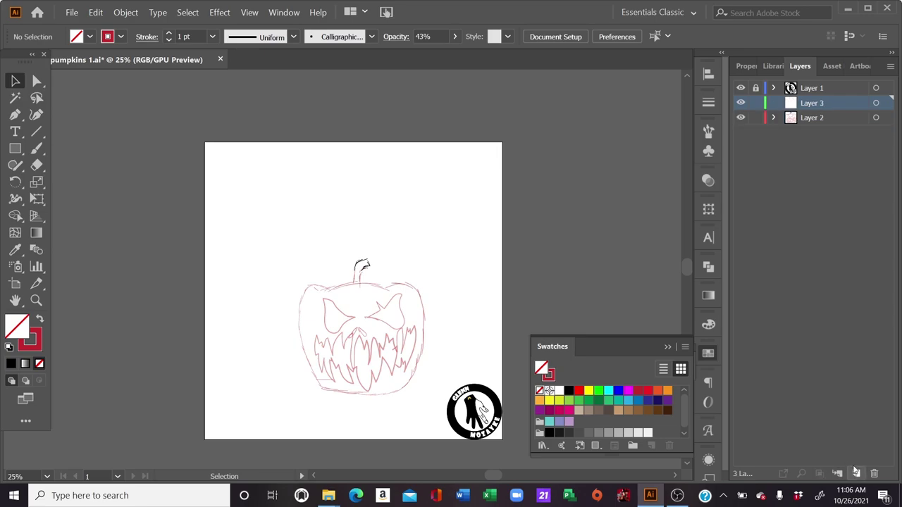
click(755, 118)
click(455, 38)
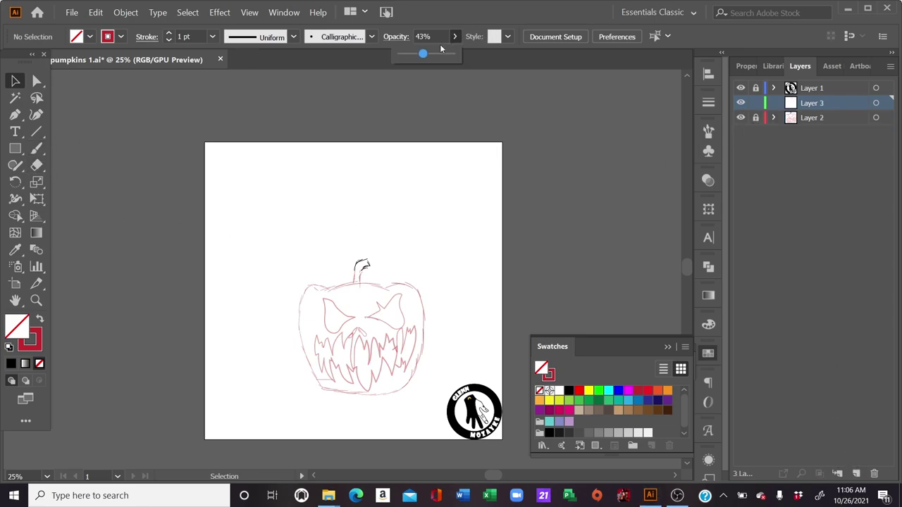
text(100)
Set the Paintbrush to a black stroke with no fill and zoom to 50%.
key(b)
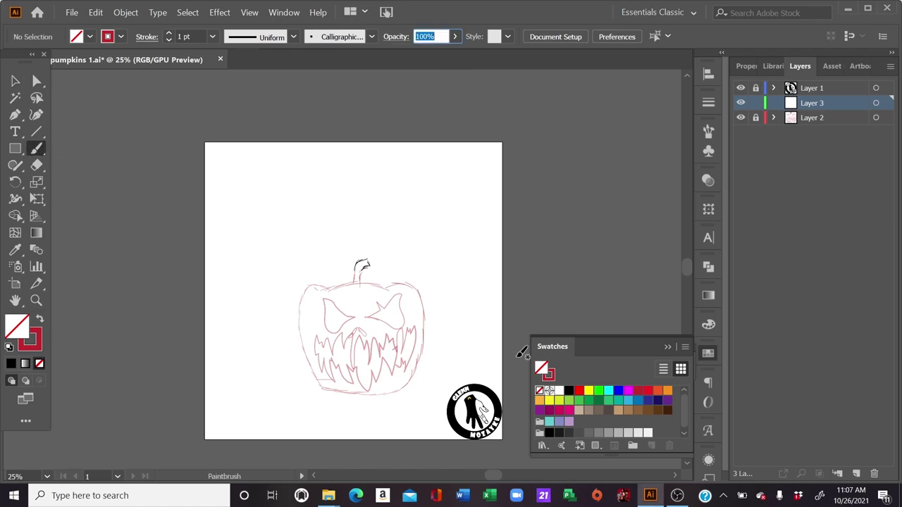
click(569, 390)
click(39, 320)
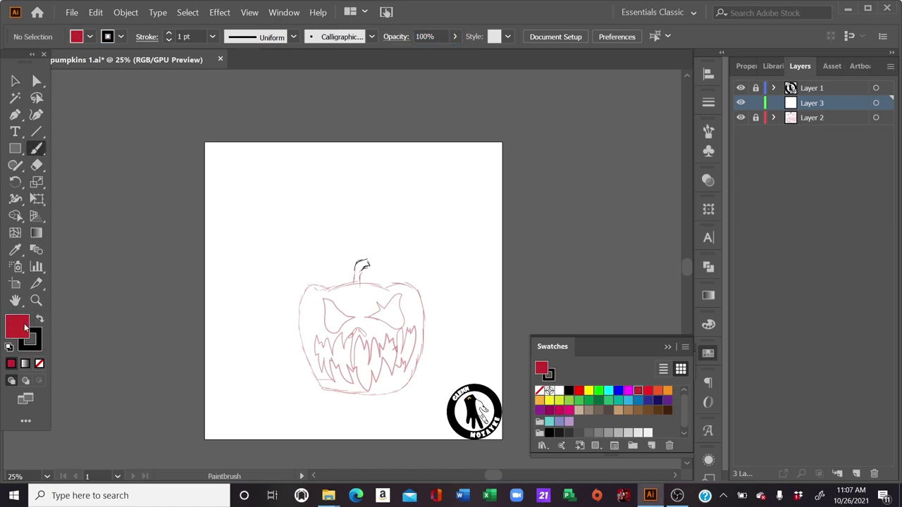
click(39, 364)
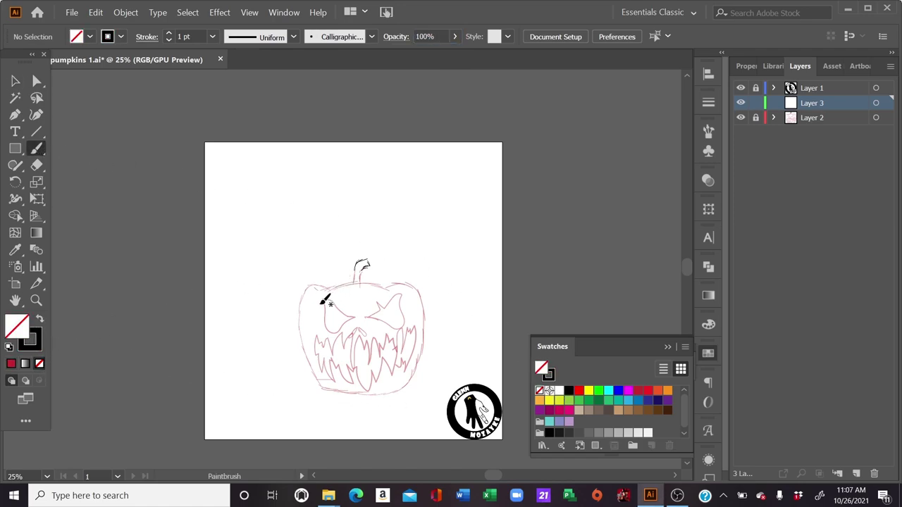
scroll(324, 299, up, 1)
scroll(260, 264, up, 1)
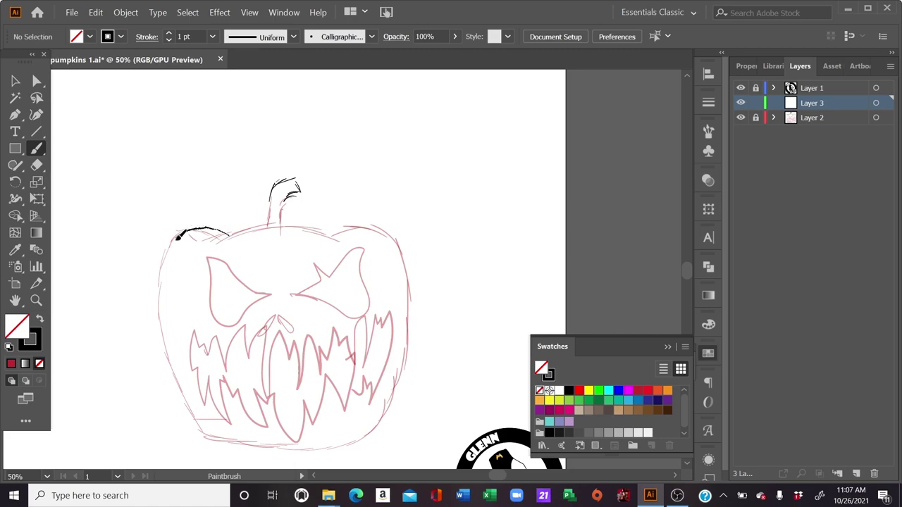
Trace the pumpkin's left, top, right and bottom edges in black on Layer 3.
mouse_move(166, 262)
mouse_down()
mouse_move(163, 337)
mouse_move(176, 386)
mouse_move(221, 442)
mouse_up()
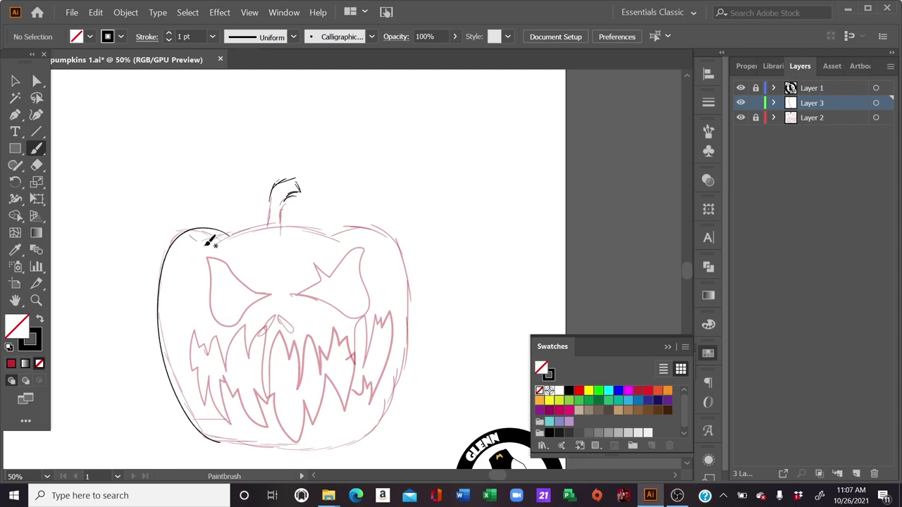
drag(216, 237, 233, 234)
mouse_move(269, 217)
mouse_down()
mouse_move(336, 233)
mouse_move(363, 224)
mouse_move(398, 235)
mouse_move(413, 328)
mouse_move(402, 380)
mouse_up()
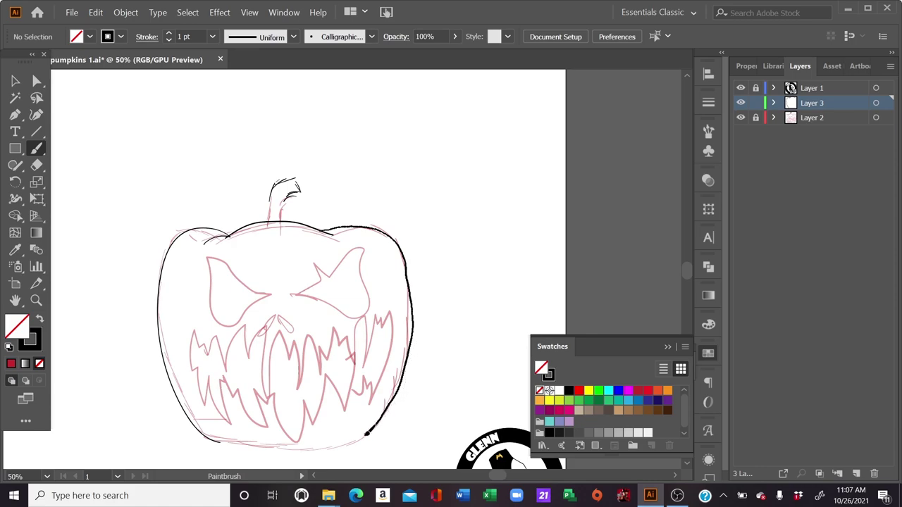
drag(366, 434, 366, 434)
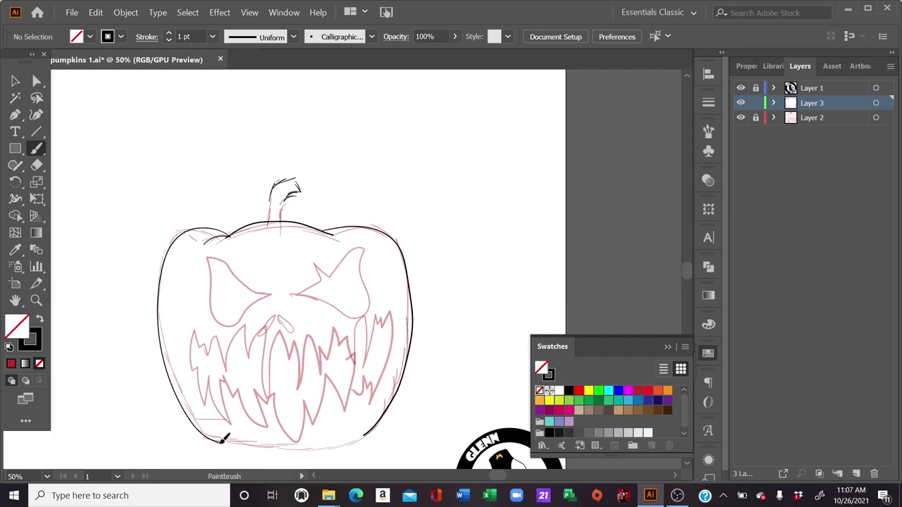
mouse_move(232, 443)
mouse_down()
mouse_move(351, 443)
mouse_move(381, 419)
mouse_up()
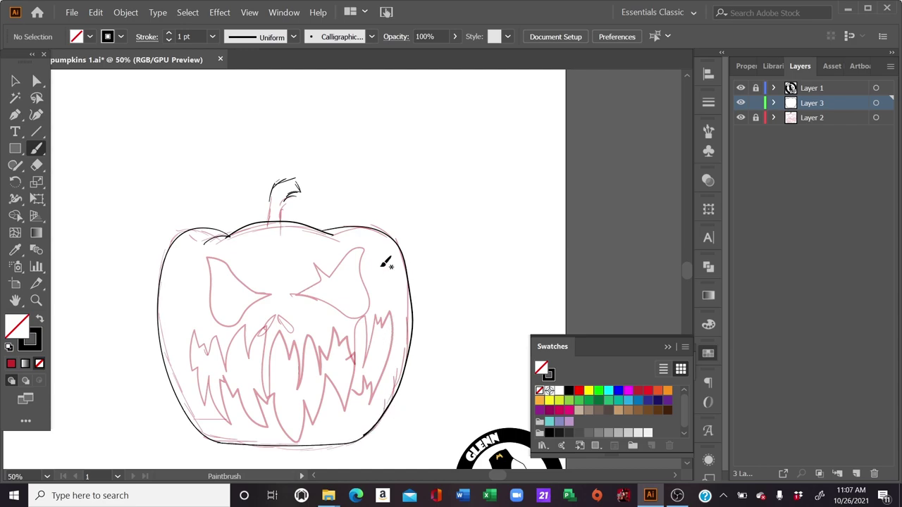
Zoom to 100% on the pumpkin and trace a first black outline of the left eye.
scroll(238, 243, up, 1)
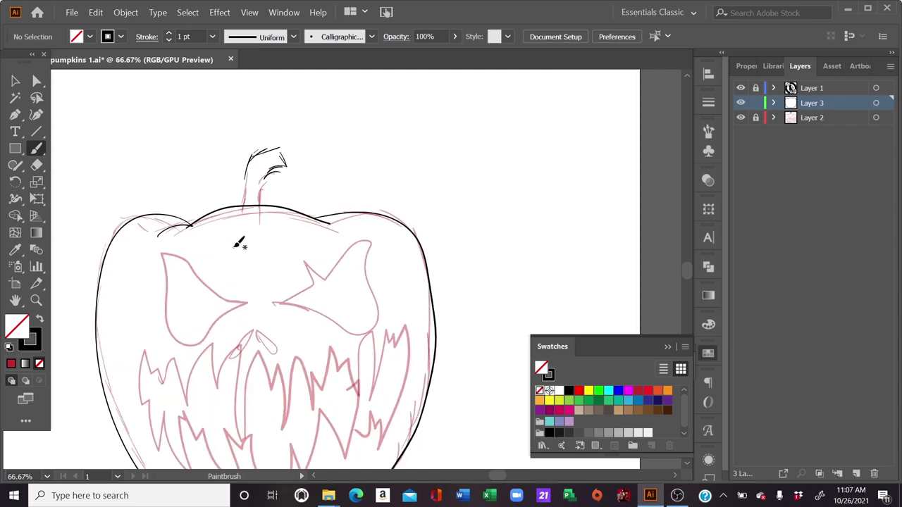
scroll(238, 237, down, 2)
scroll(234, 246, up, 1)
scroll(234, 252, up, 1)
scroll(236, 246, up, 1)
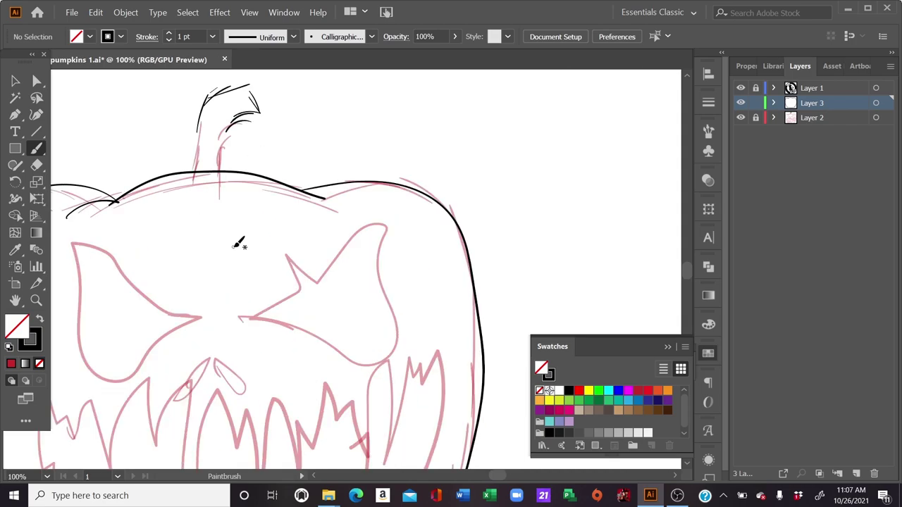
scroll(447, 307, down, 2)
key(ctrl+equal)
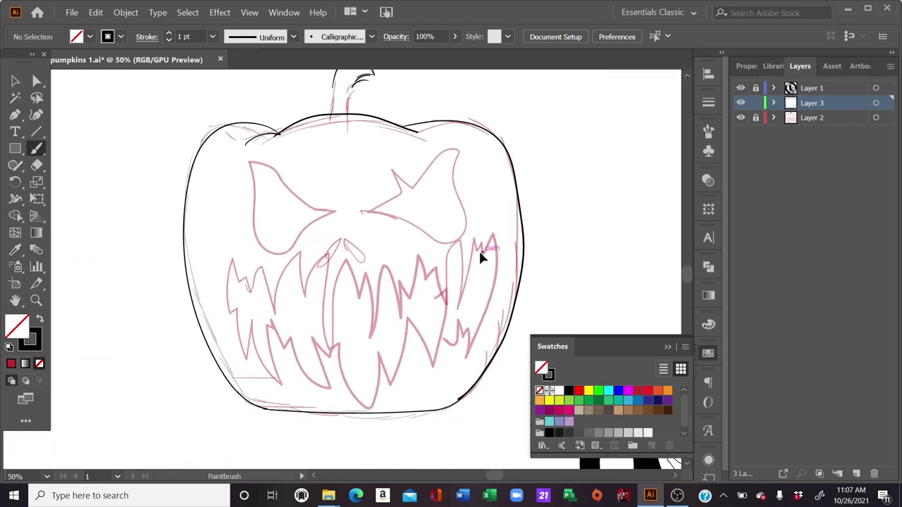
key(ctrl+equal)
drag(467, 240, 414, 305)
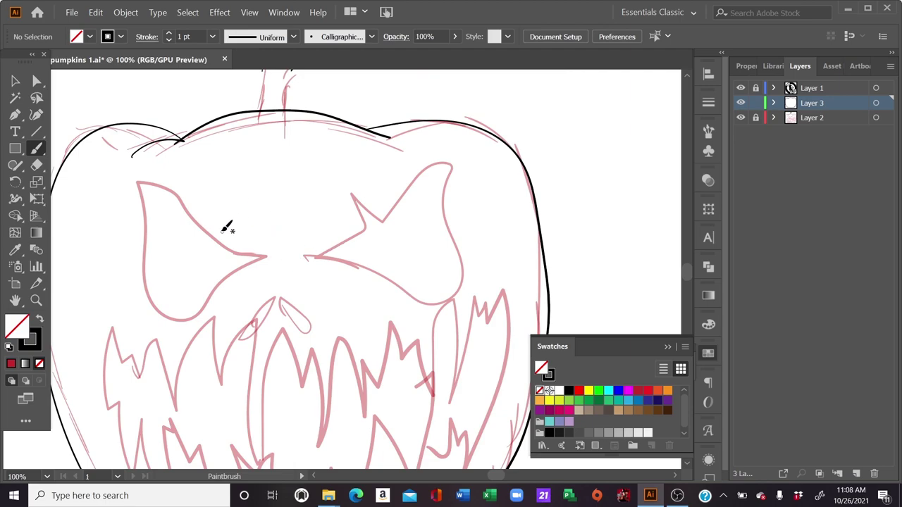
mouse_move(213, 232)
mouse_down()
mouse_move(158, 181)
mouse_move(139, 253)
mouse_move(169, 308)
mouse_move(191, 321)
mouse_move(207, 318)
mouse_move(221, 290)
mouse_up()
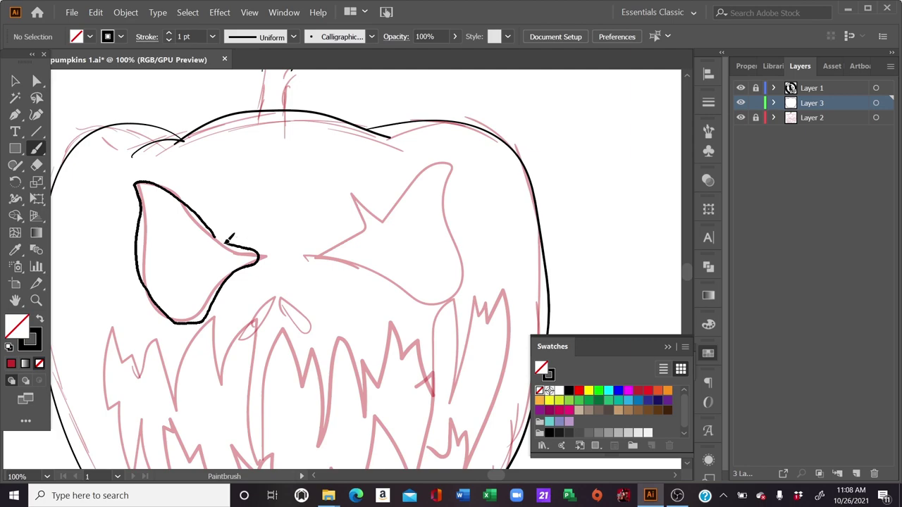
drag(215, 231, 215, 231)
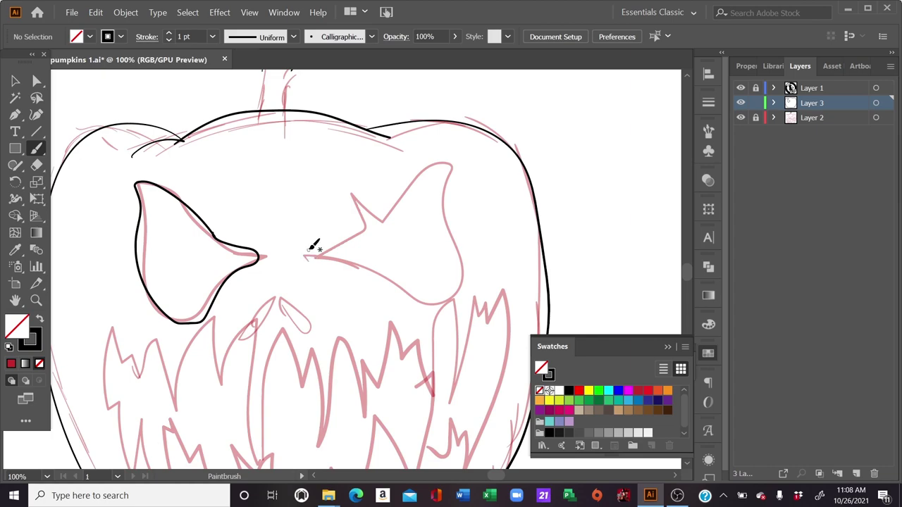
Undo and redo the left-eye outline, leaving it removed.
key(ctrl+z)
right_click(265, 229)
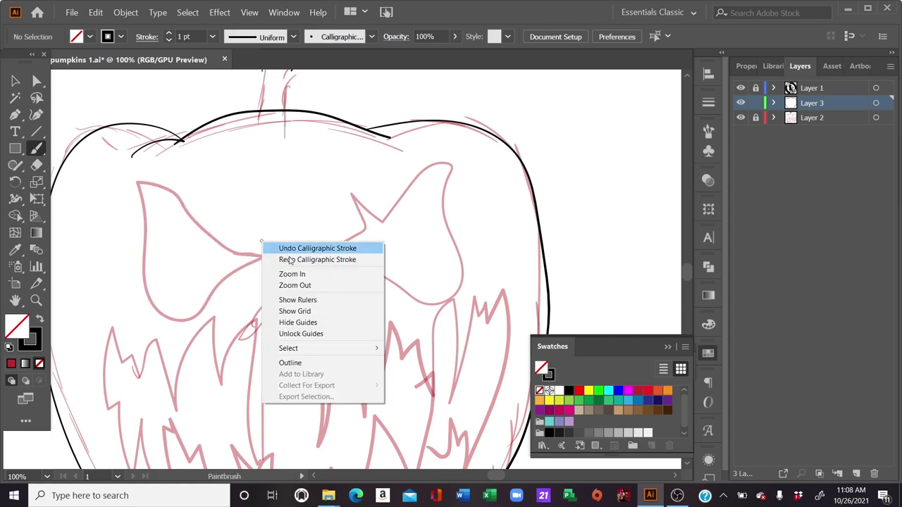
click(291, 258)
right_click(296, 256)
click(308, 272)
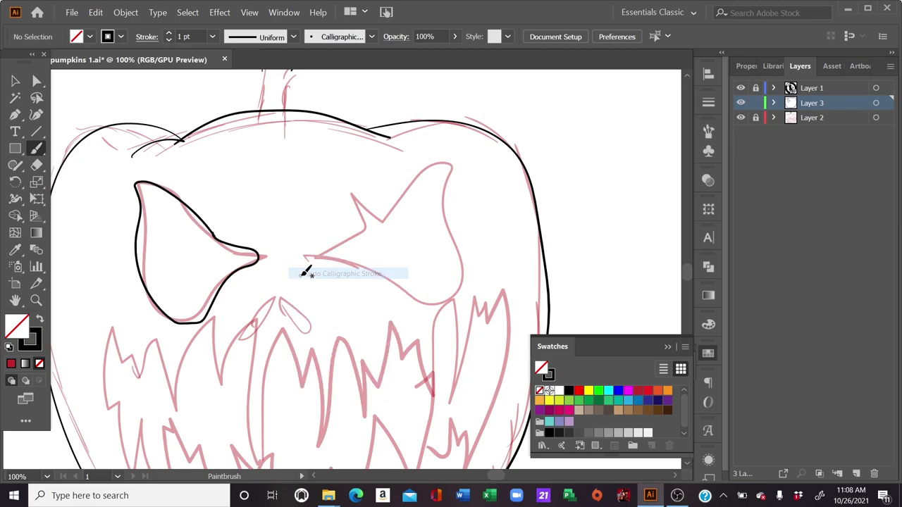
key(ctrl+z)
Recentre on the eyes and retrace the left eye's outline in black.
scroll(284, 263, up, 2)
scroll(228, 248, down, 2)
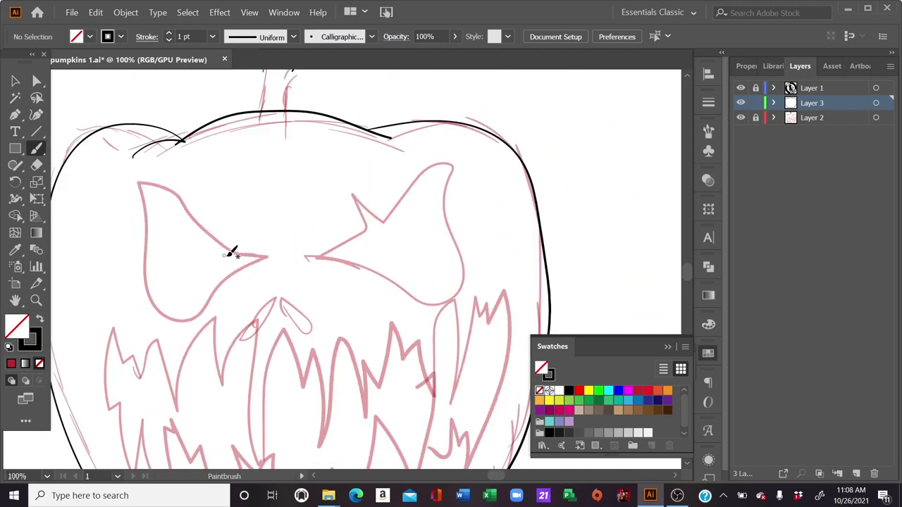
drag(309, 220, 328, 196)
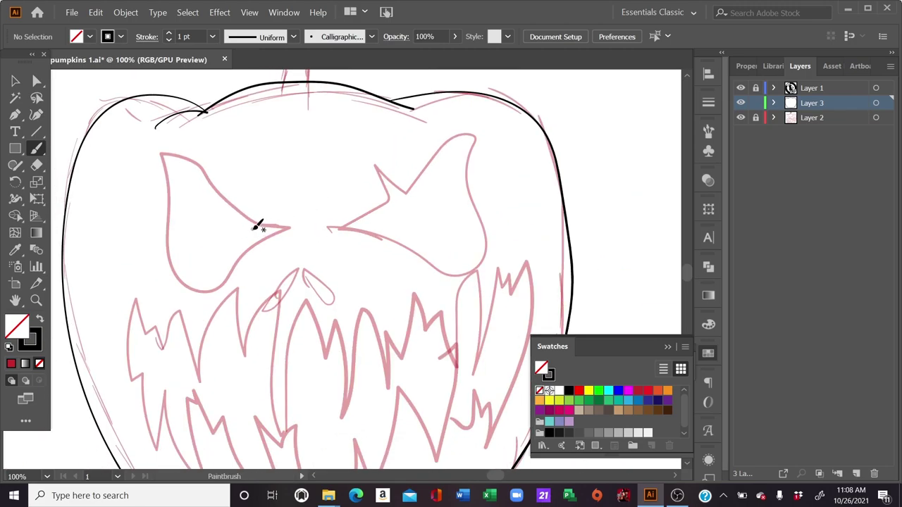
mouse_move(224, 196)
mouse_down()
mouse_move(188, 154)
mouse_move(165, 224)
mouse_move(189, 285)
mouse_up()
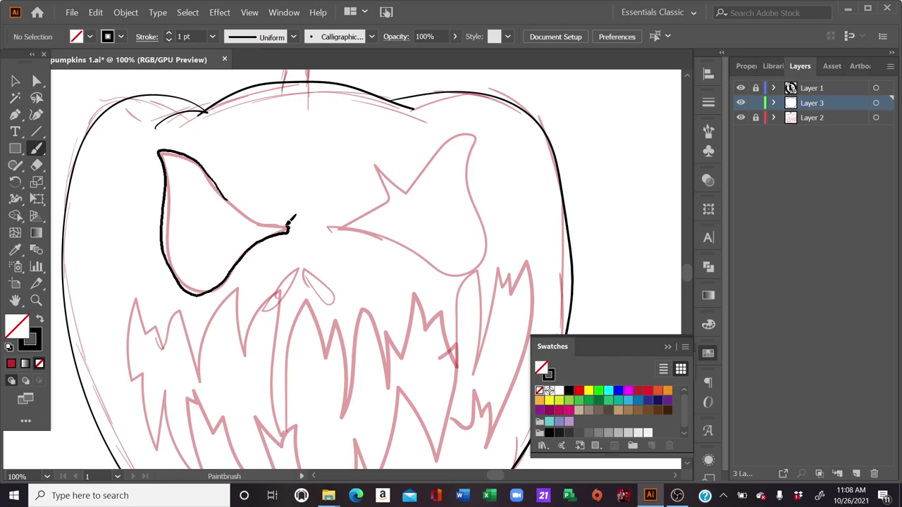
drag(261, 217, 247, 215)
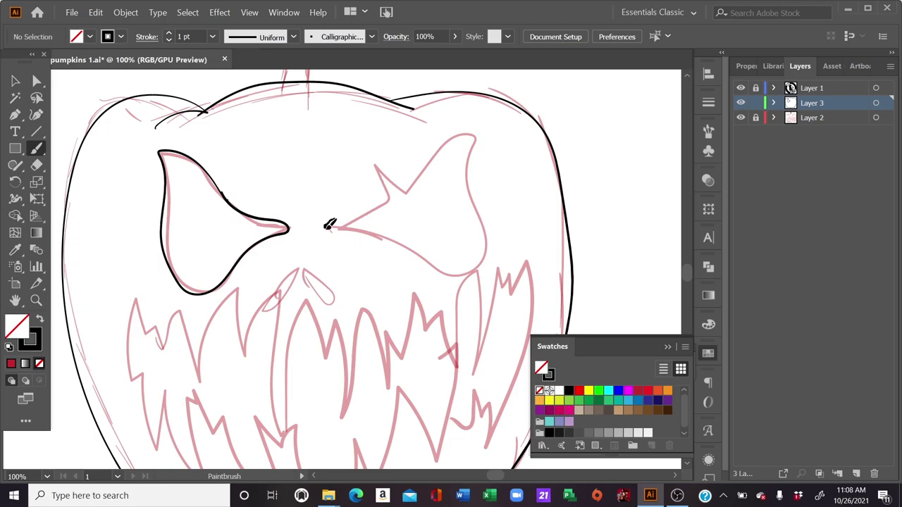
Trace the right eye's notched outline in black, then switch to the Selection tool.
drag(357, 227, 427, 261)
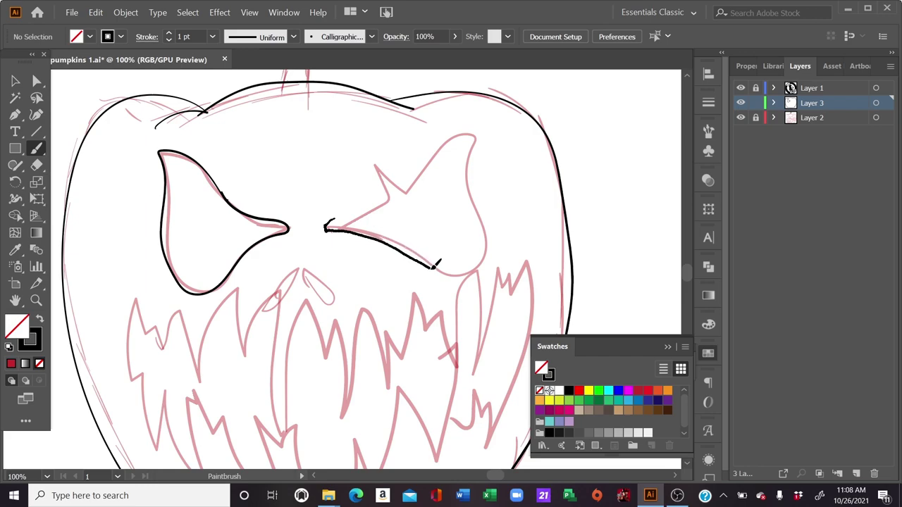
drag(441, 269, 457, 265)
drag(484, 228, 475, 132)
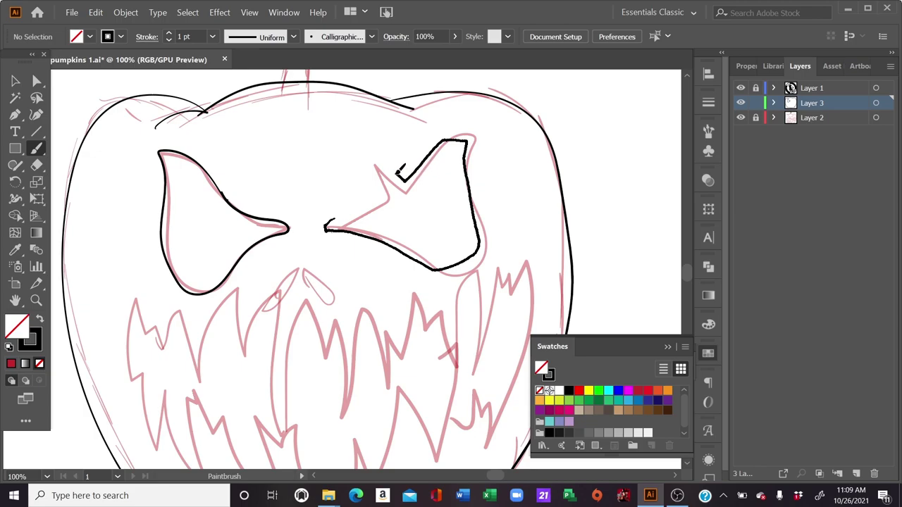
mouse_move(393, 165)
mouse_down()
mouse_move(368, 145)
mouse_move(392, 188)
mouse_up()
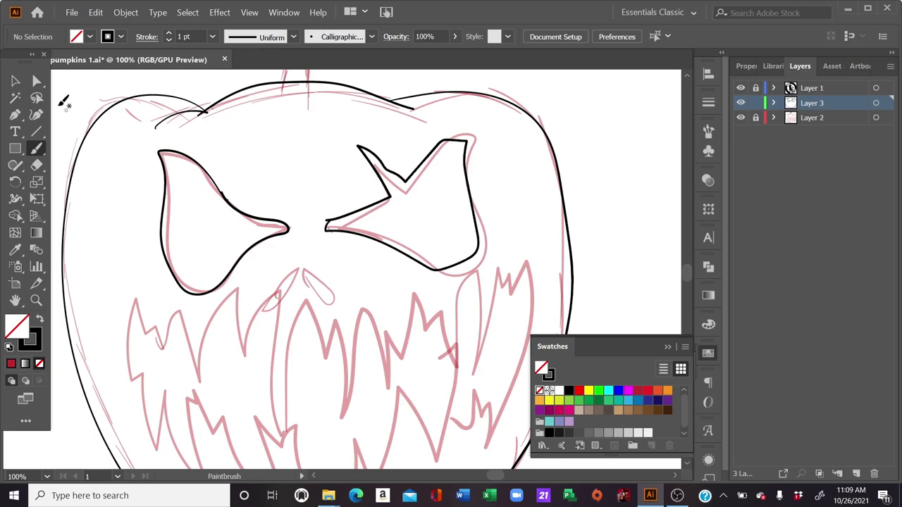
click(14, 80)
Zoom back in on the face and trace both slanted nose slits in black.
key(ctrl+minus)
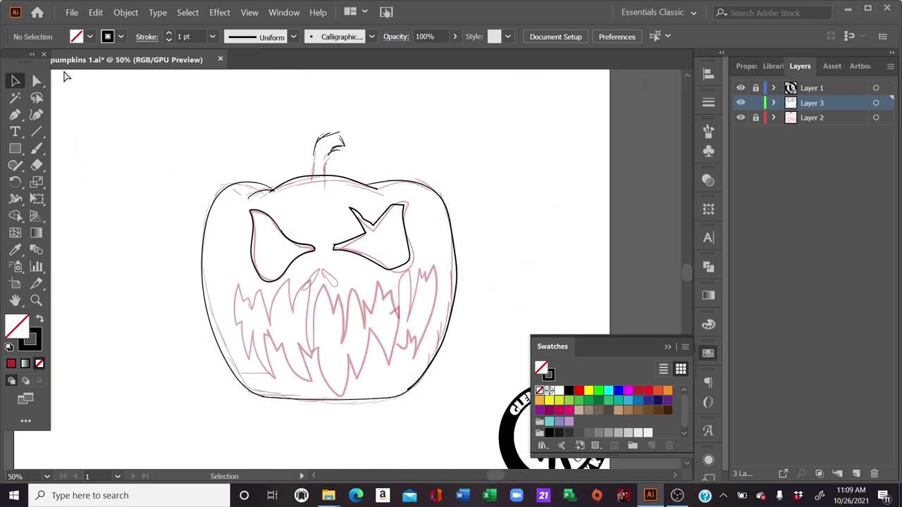
key(ctrl+minus)
key(ctrl+minus)
key(ctrl+minus)
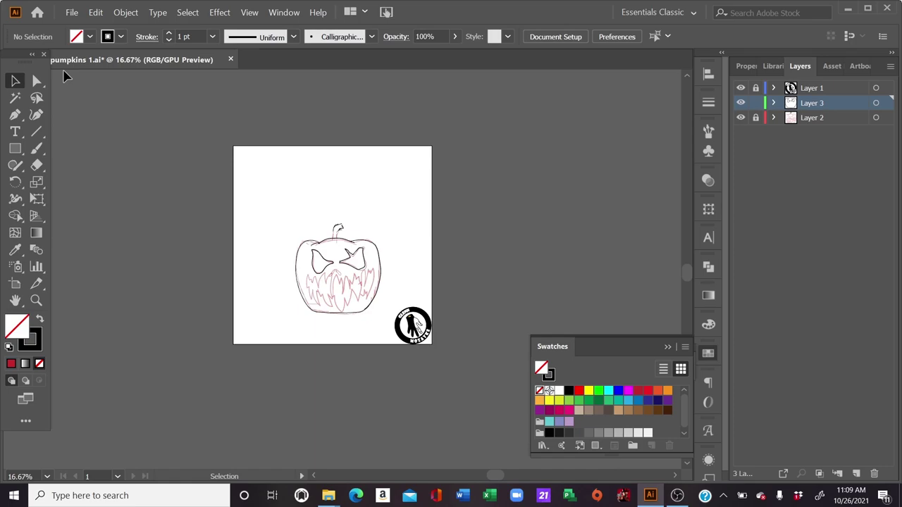
key(ctrl+plus)
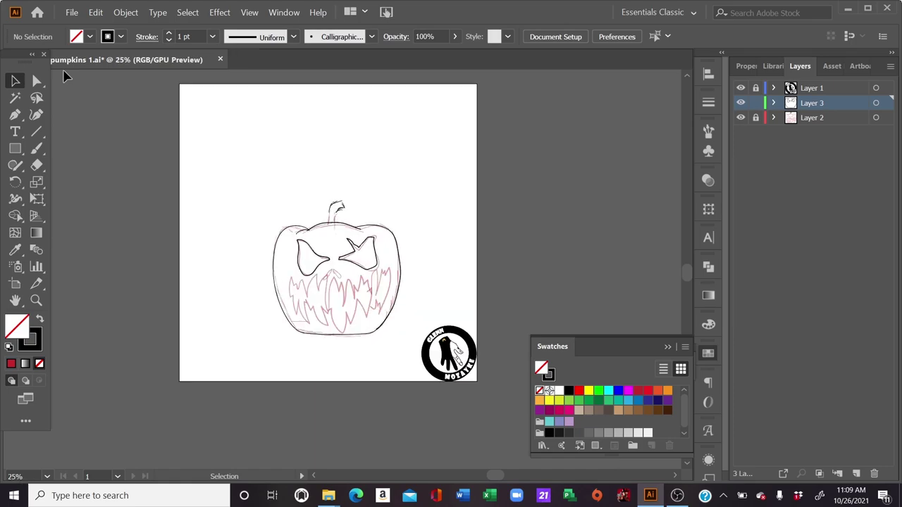
key(ctrl+plus)
key(ctrl+plus)
key(ctrl+plus)
key(ctrl+plus)
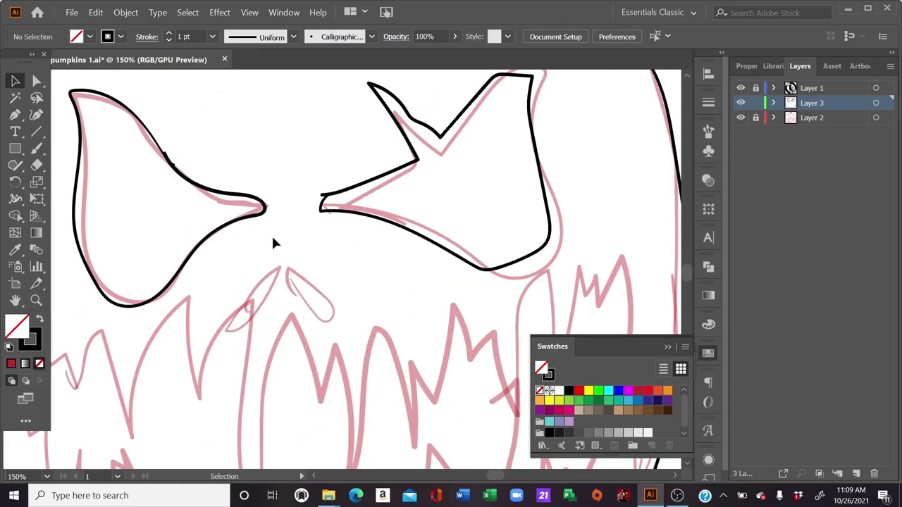
click(36, 148)
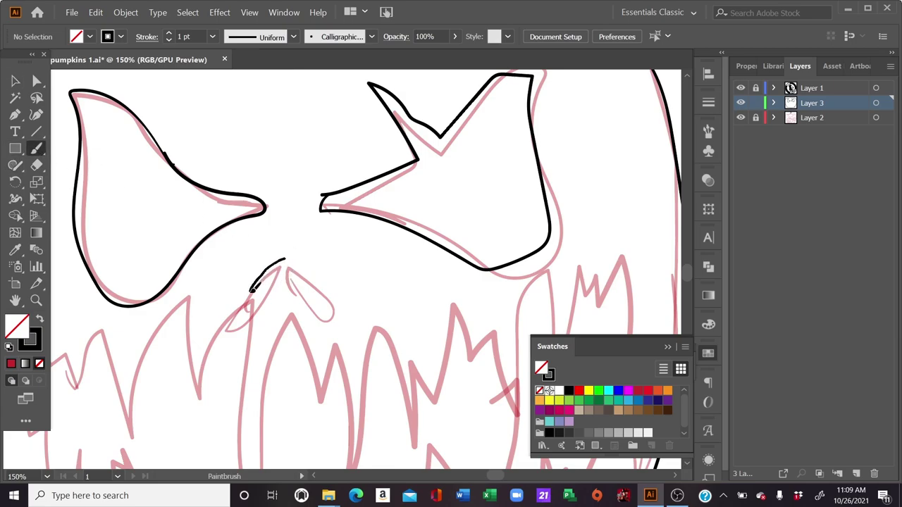
mouse_move(253, 289)
mouse_down()
mouse_move(250, 303)
mouse_move(279, 282)
mouse_move(294, 251)
mouse_move(293, 281)
mouse_move(336, 300)
mouse_move(303, 266)
mouse_up()
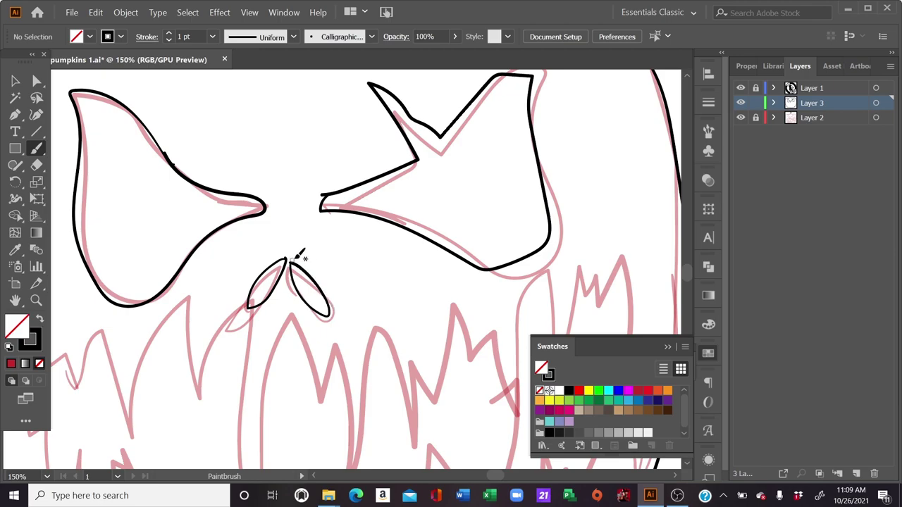
key(ctrl+0)
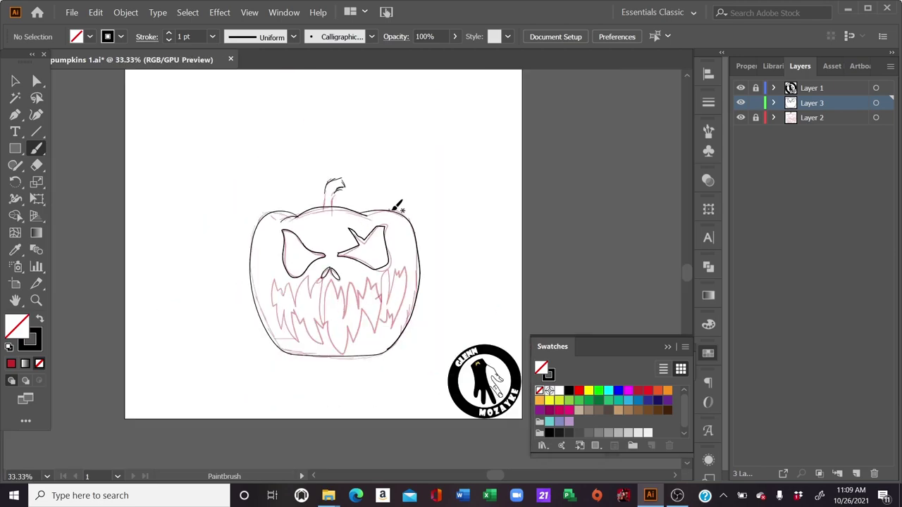
key(ctrl+equal)
key(ctrl+equal)
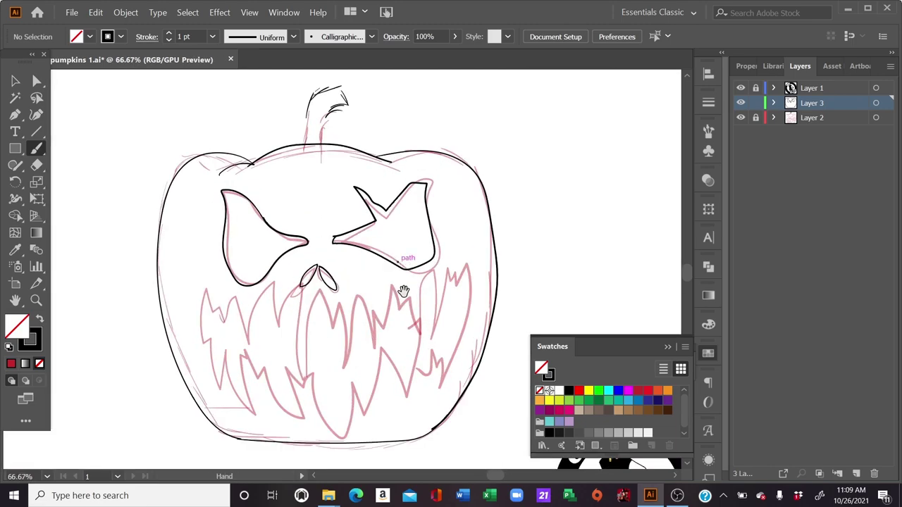
key(ctrl+equal)
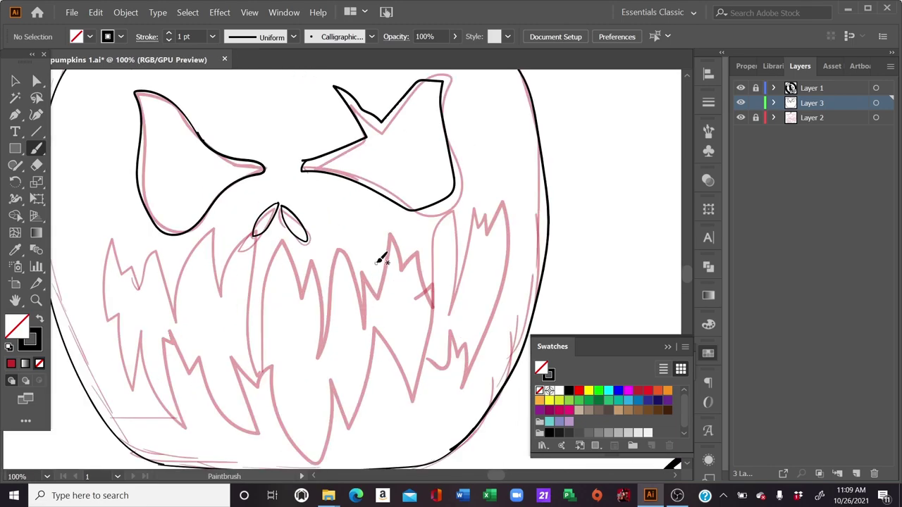
Pan to the mouth and ink the lower row of jagged teeth from left to right.
drag(376, 275, 395, 264)
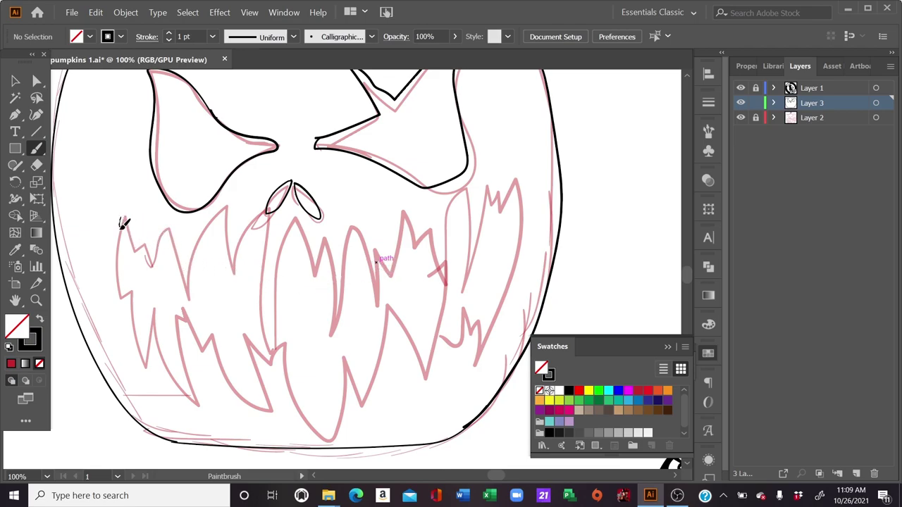
drag(121, 241, 122, 259)
drag(129, 296, 145, 340)
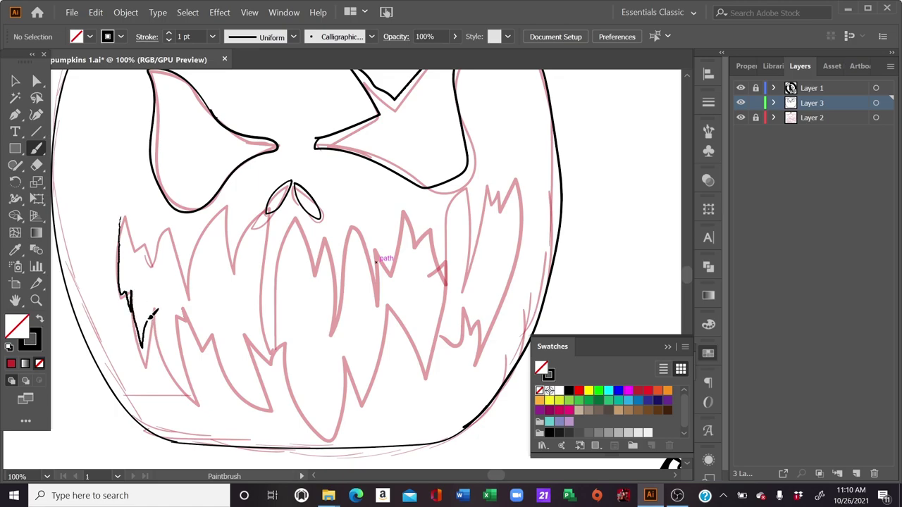
mouse_move(145, 340)
mouse_down()
mouse_move(163, 348)
mouse_move(196, 396)
mouse_move(180, 324)
mouse_up()
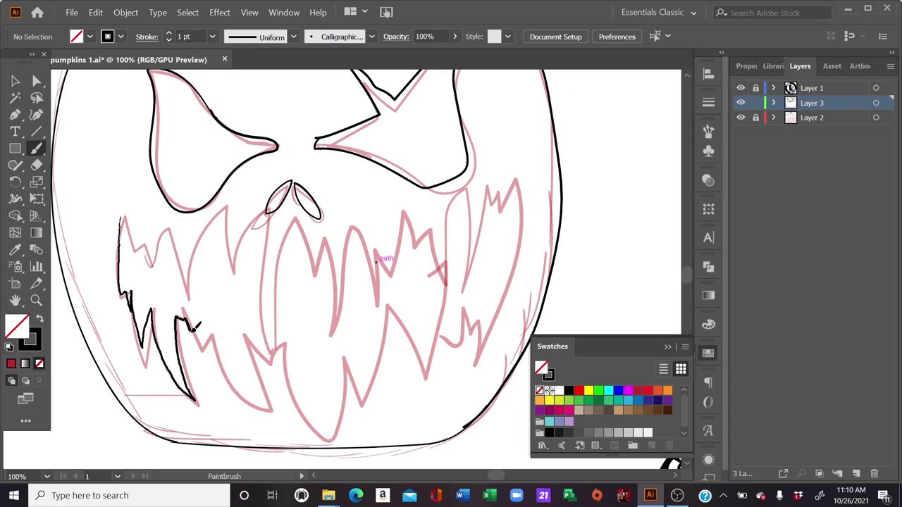
mouse_move(206, 332)
mouse_down()
mouse_move(223, 377)
mouse_move(252, 398)
mouse_move(270, 396)
mouse_move(234, 310)
mouse_move(265, 336)
mouse_up()
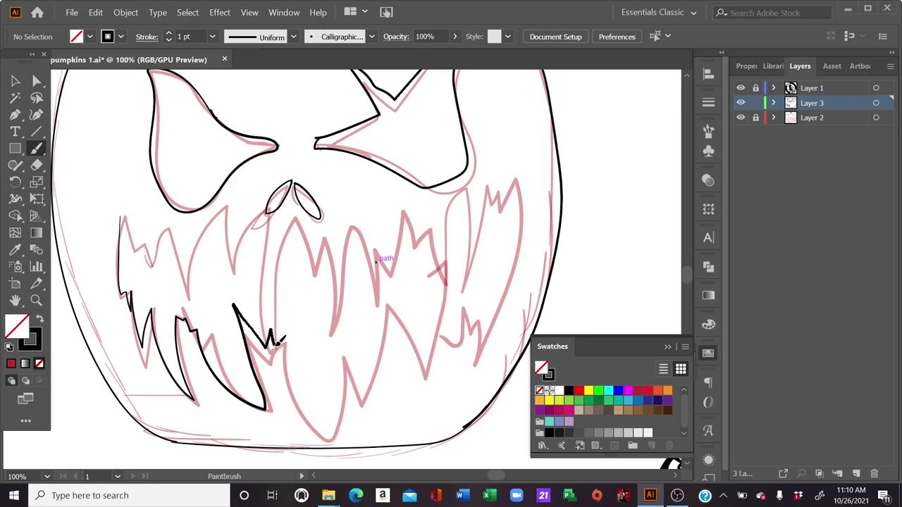
mouse_move(289, 343)
mouse_down()
mouse_move(294, 403)
mouse_move(319, 425)
mouse_up()
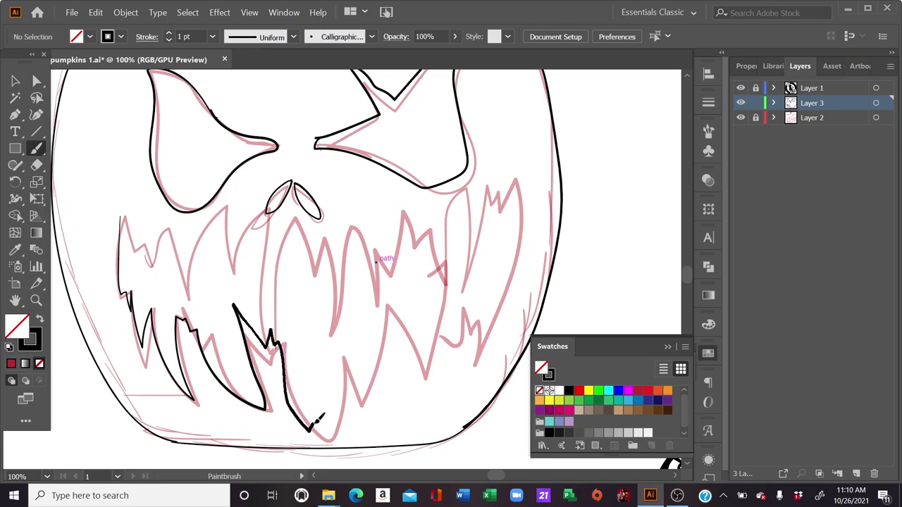
mouse_move(343, 381)
mouse_down()
mouse_move(358, 328)
mouse_move(378, 396)
mouse_move(400, 317)
mouse_move(432, 369)
mouse_move(466, 287)
mouse_move(459, 370)
mouse_move(481, 310)
mouse_move(486, 362)
mouse_move(501, 314)
mouse_move(495, 251)
mouse_up()
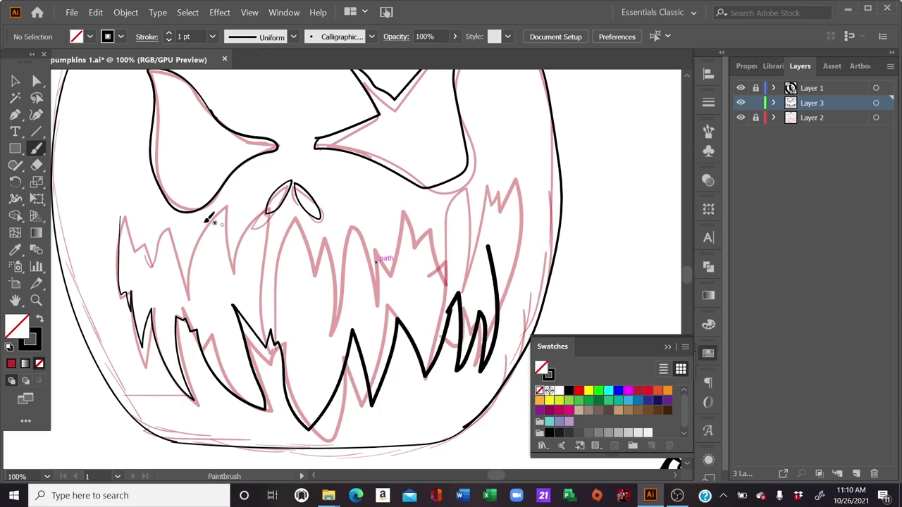
Ink the upper teeth across the mouth and zoom out to check.
mouse_move(122, 215)
mouse_down()
mouse_move(148, 279)
mouse_move(163, 224)
mouse_move(184, 304)
mouse_move(205, 215)
mouse_move(216, 266)
mouse_move(235, 218)
mouse_move(244, 287)
mouse_move(263, 224)
mouse_move(272, 282)
mouse_move(296, 229)
mouse_move(284, 315)
mouse_move(293, 326)
mouse_move(314, 279)
mouse_move(316, 244)
mouse_move(332, 326)
mouse_move(338, 291)
mouse_up()
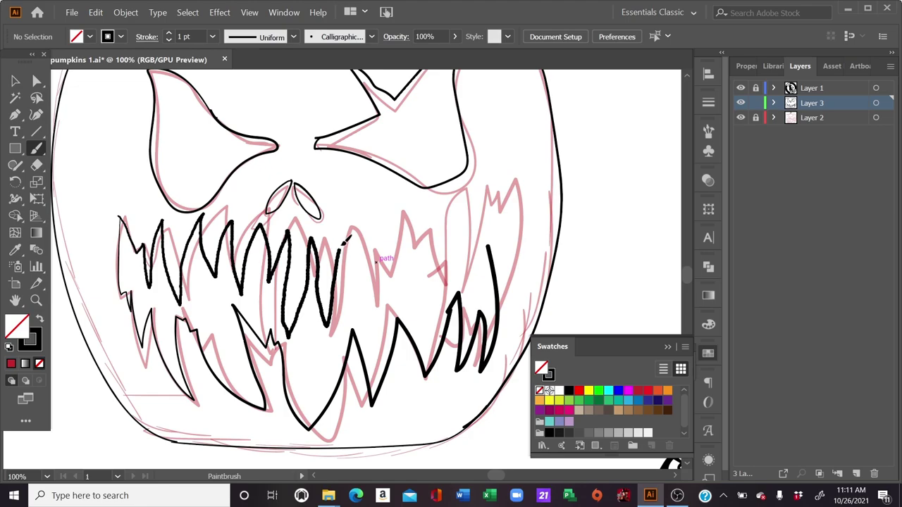
drag(345, 241, 347, 236)
key(ctrl+minus)
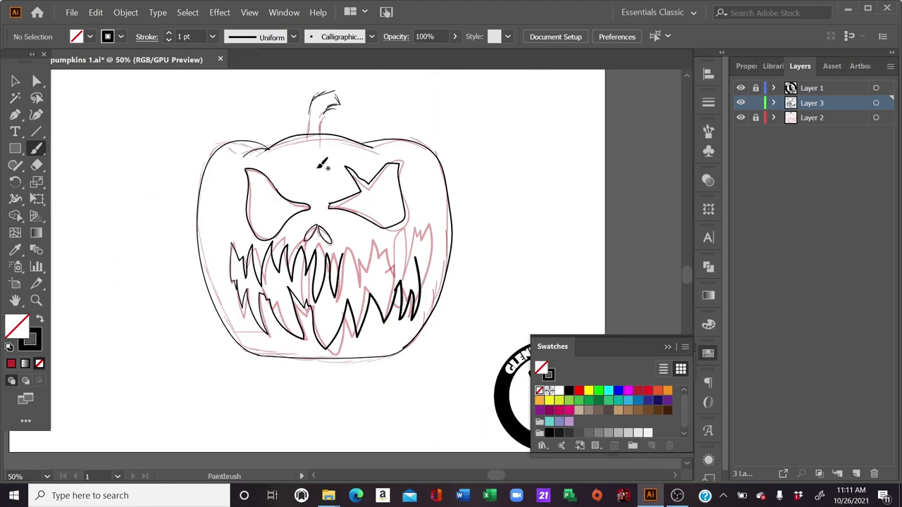
Zoom in on the mouth and ink the remaining right-side teeth in black.
key(ctrl+minus)
key(ctrl+minus)
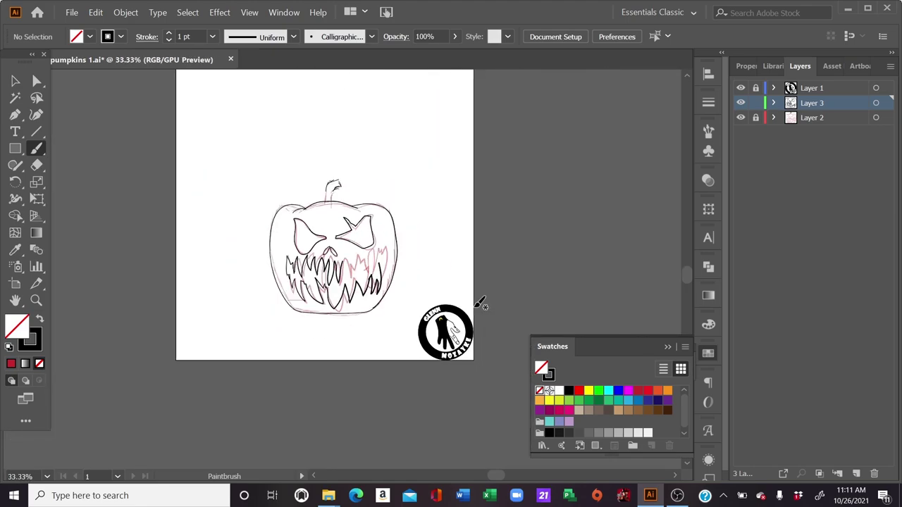
key(ctrl+plus)
key(ctrl+plus)
key(ctrl+plus)
drag(447, 285, 422, 249)
key(ctrl+plus)
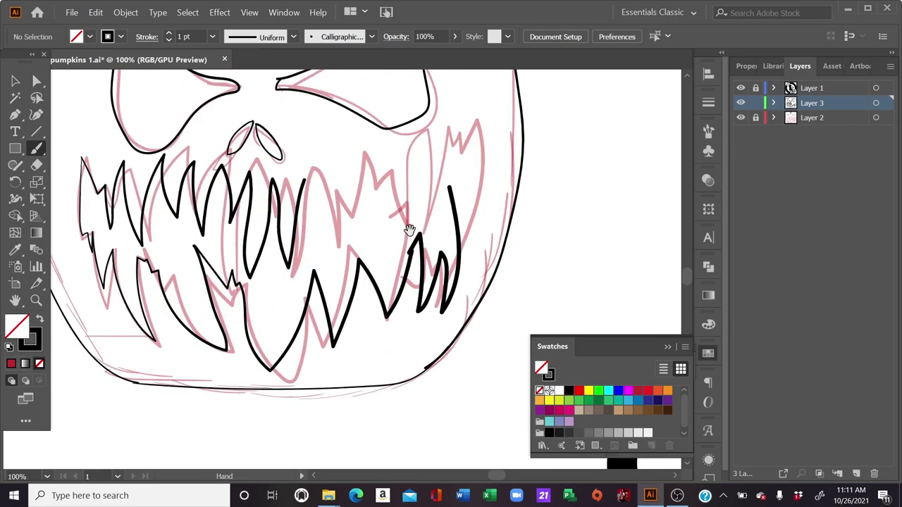
drag(341, 204, 348, 268)
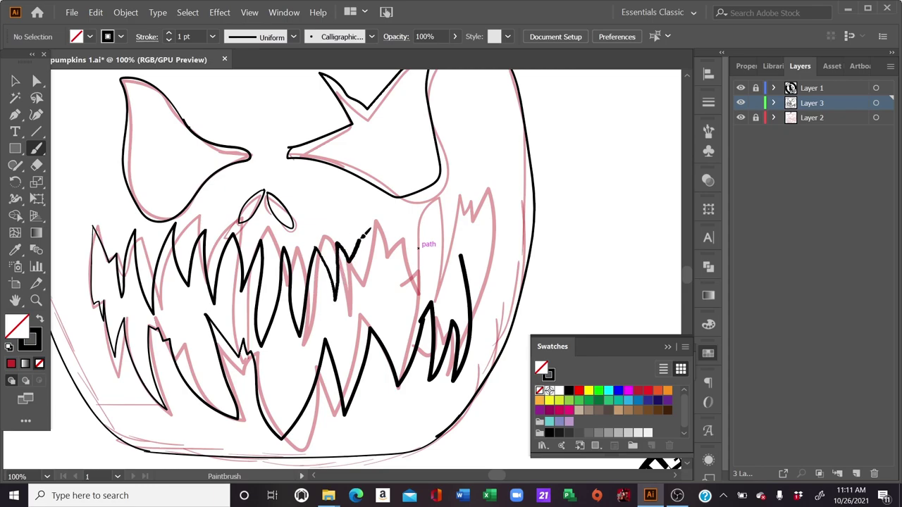
mouse_move(378, 216)
mouse_down()
mouse_move(413, 235)
mouse_move(422, 286)
mouse_move(441, 270)
mouse_up()
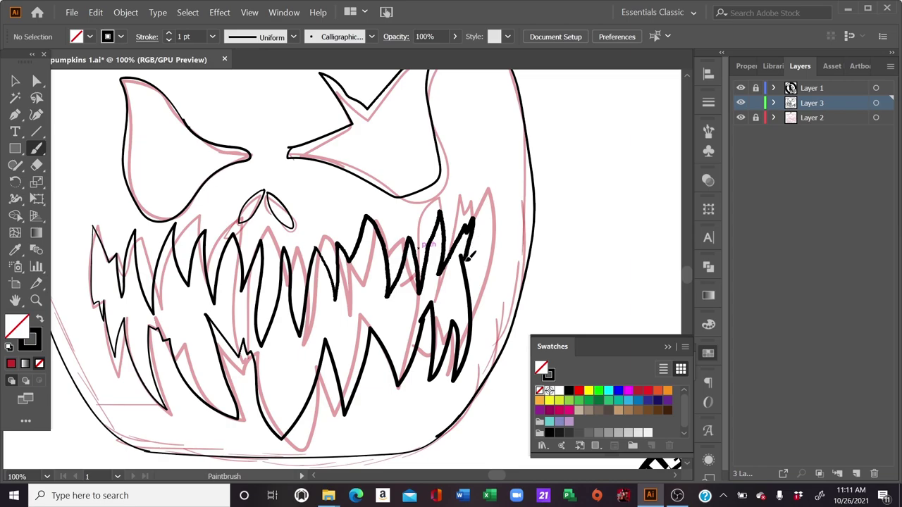
key(ctrl+minus)
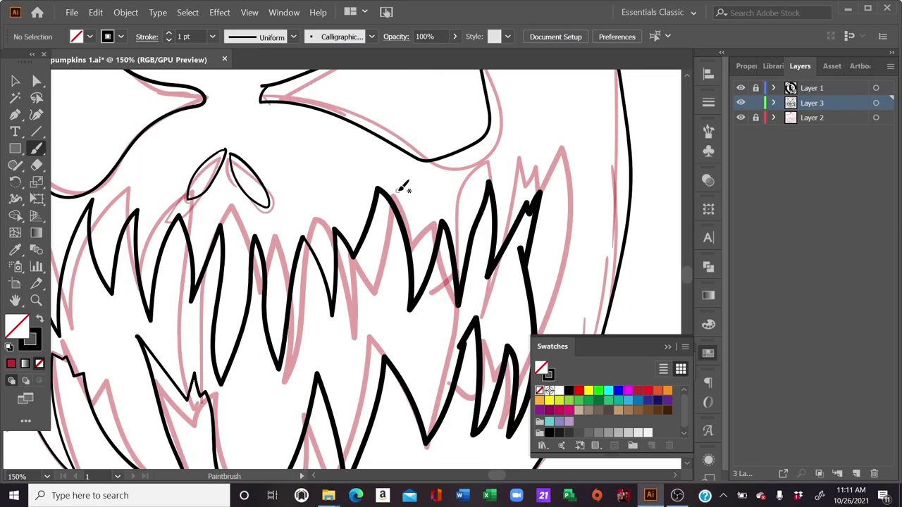
key(ctrl+minus)
Ink the stem's right side and hide the red sketch on Layer 2.
key(ctrl+plus)
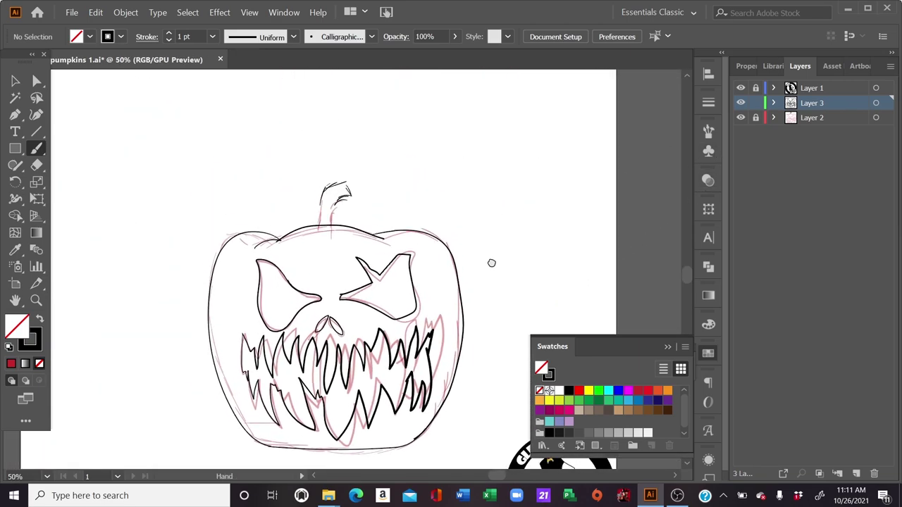
key(ctrl+plus)
key(ctrl+plus)
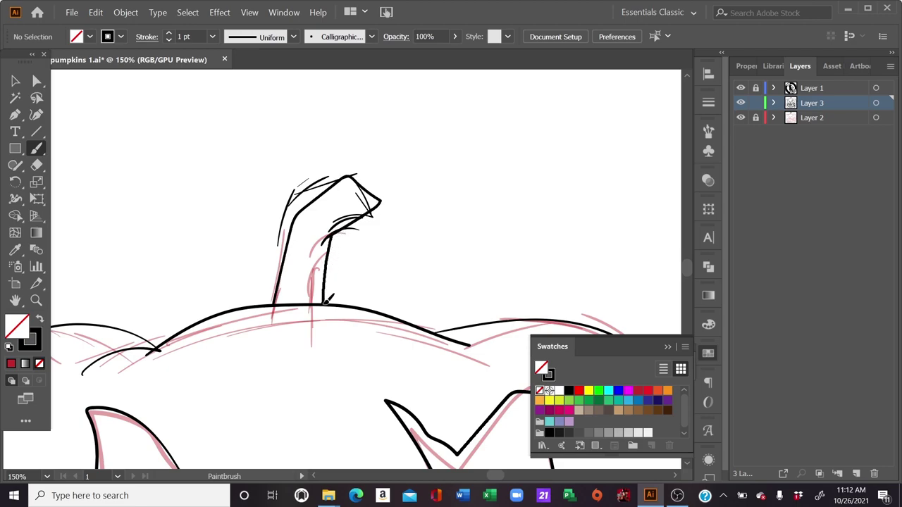
drag(326, 299, 327, 301)
click(741, 117)
Zoom in close on the teeth and switch to the Selection tool.
scroll(631, 232, down, 2)
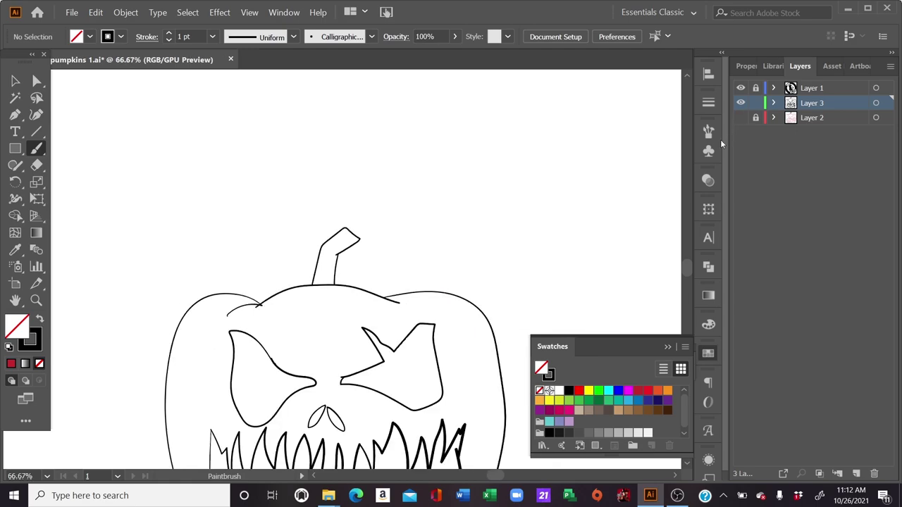
scroll(631, 232, down, 4)
scroll(629, 229, down, 1)
drag(505, 306, 526, 190)
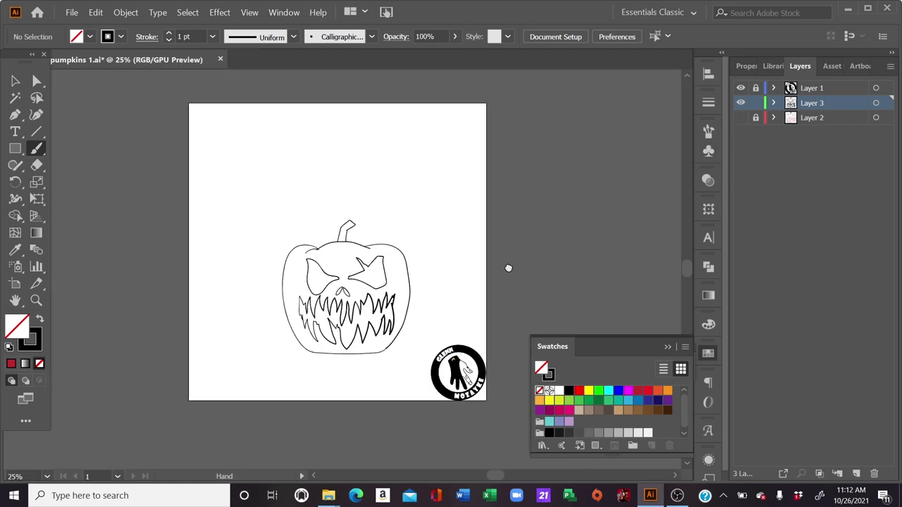
key(ctrl+plus)
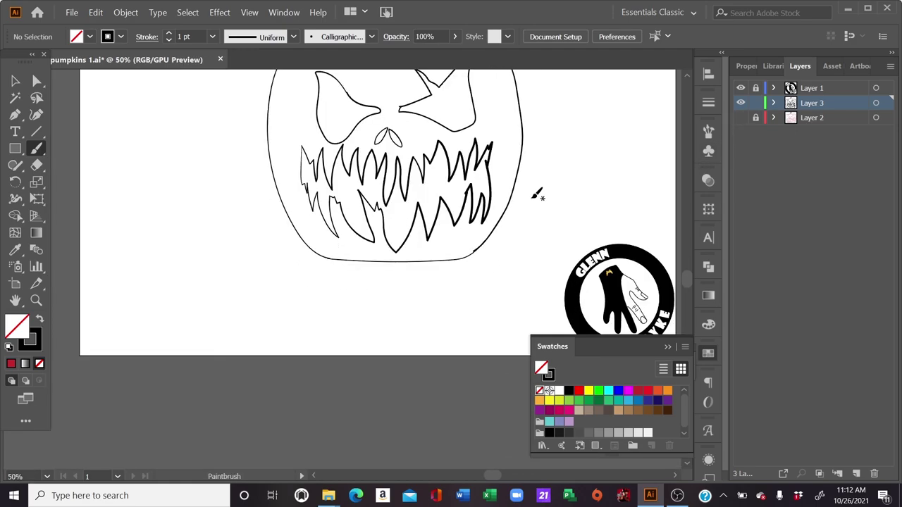
drag(538, 195, 456, 317)
key(ctrl+plus)
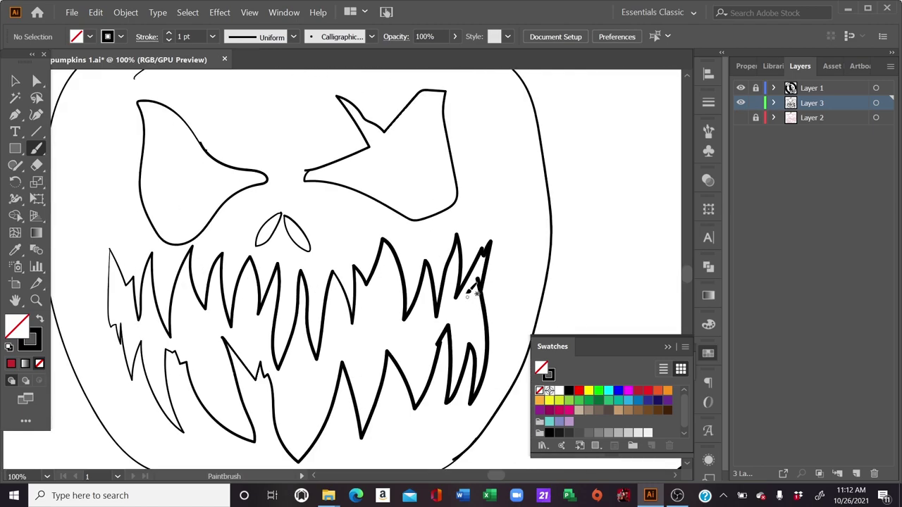
click(16, 79)
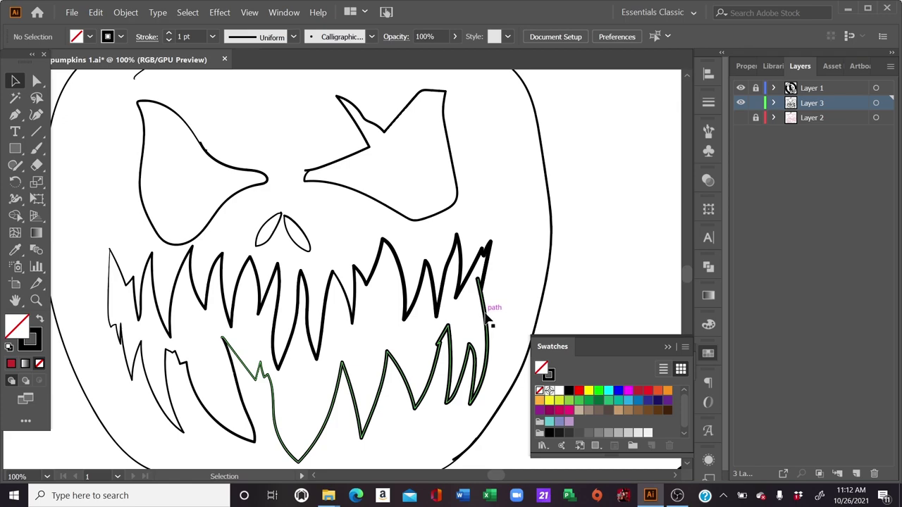
Nudge the lower teeth path upward and widen it slightly to the right.
click(486, 318)
key(ctrl+minus)
key(ctrl+minus)
key(ctrl+minus)
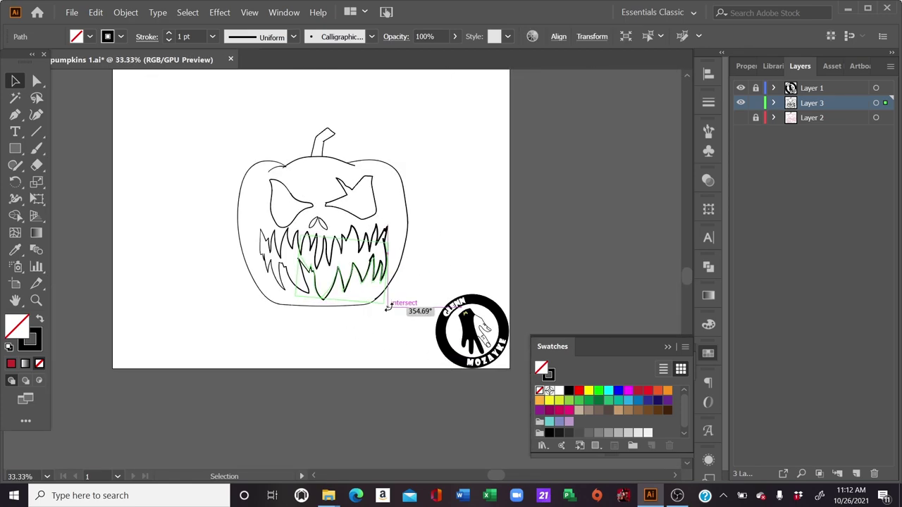
drag(333, 301, 335, 296)
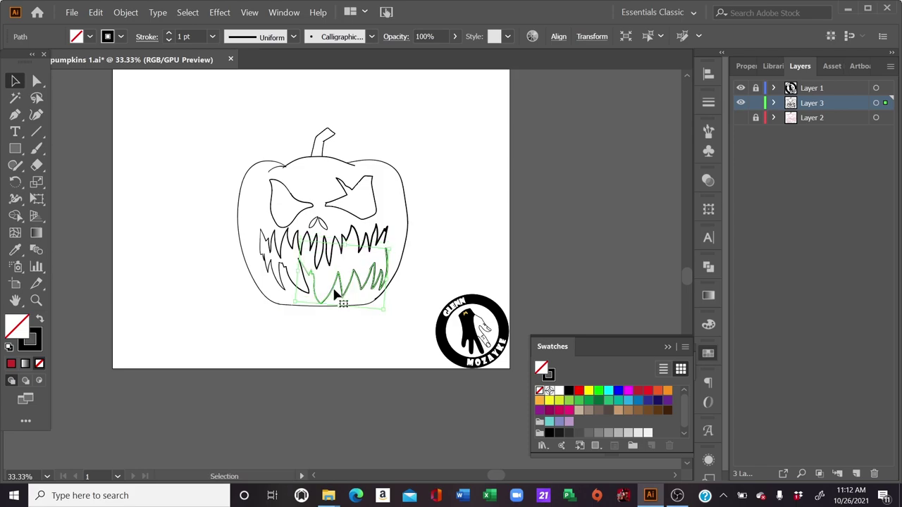
click(415, 262)
key(ctrl+equal)
key(ctrl+equal)
scroll(451, 201, up, 3)
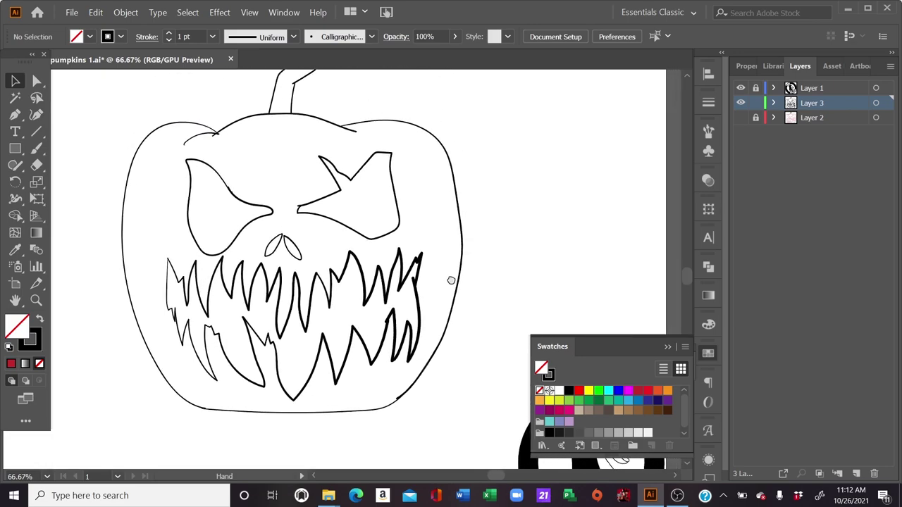
click(405, 344)
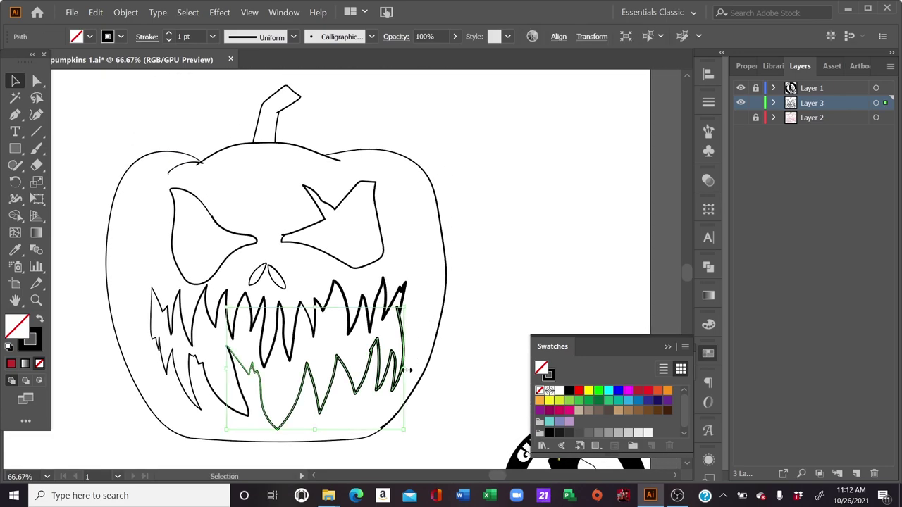
drag(407, 370, 418, 369)
click(451, 333)
key(ctrl+minus)
key(ctrl+minus)
key(ctrl+minus)
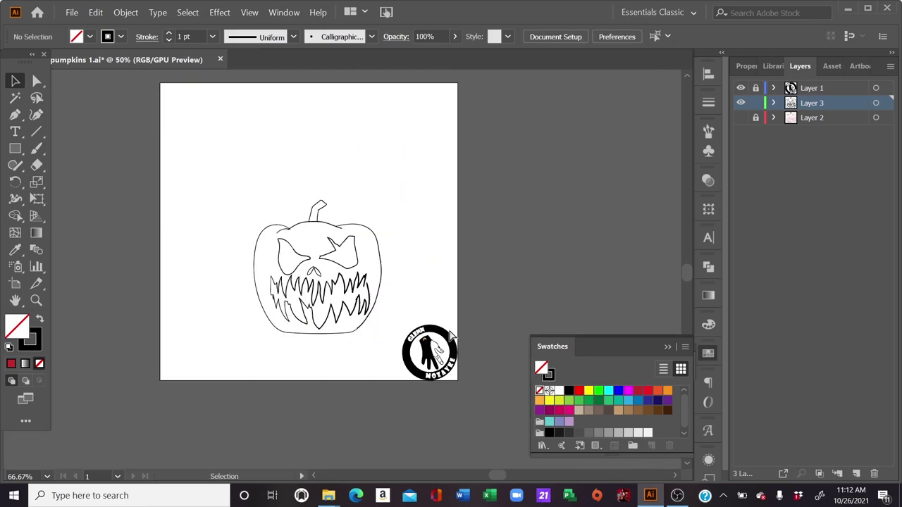
key(ctrl+plus)
key(ctrl+plus)
key(ctrl+plus)
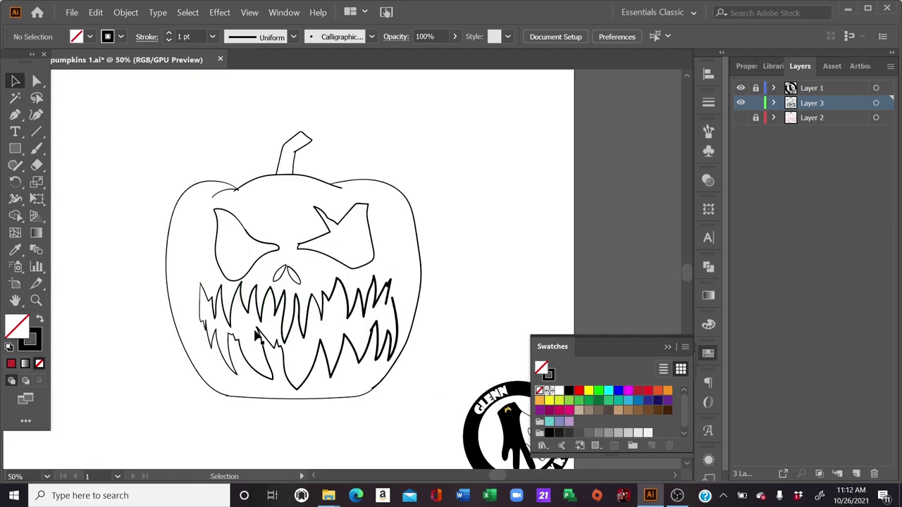
Stretch the left and upper teeth paths slightly leftward.
click(250, 363)
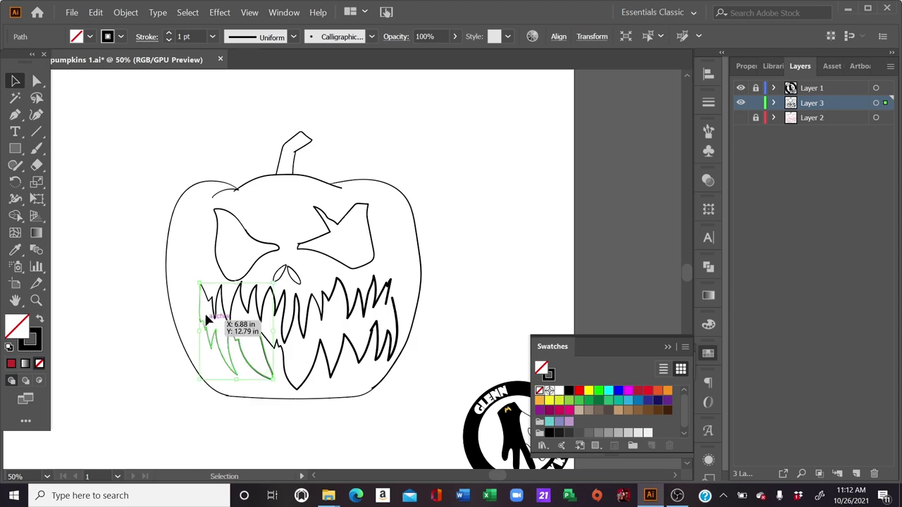
shift+click(208, 301)
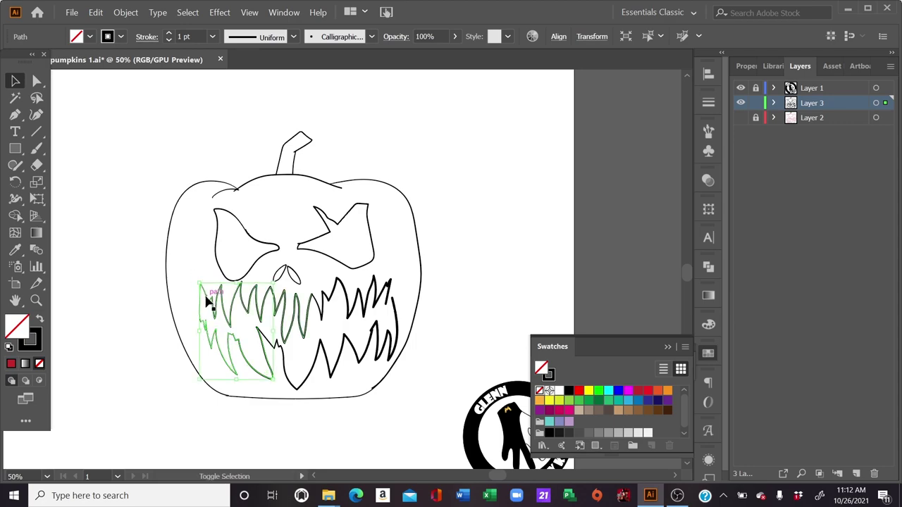
shift+click(205, 303)
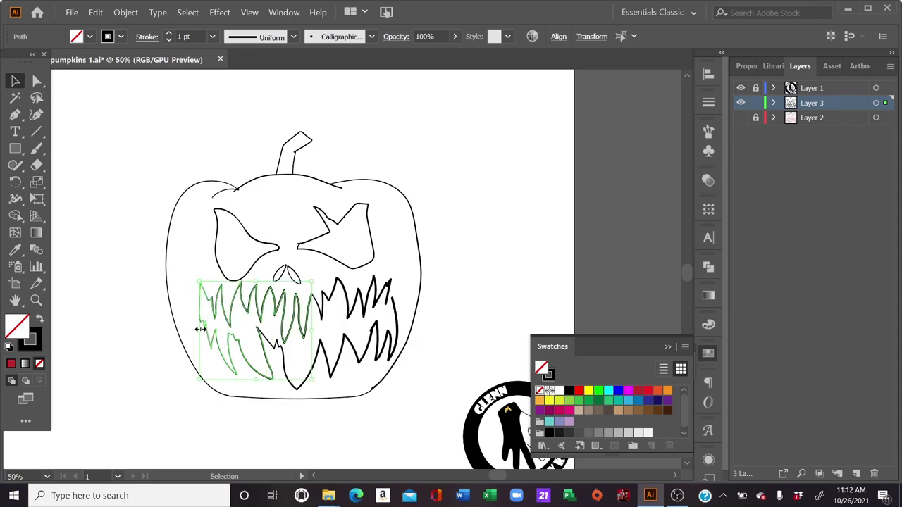
drag(202, 329, 193, 331)
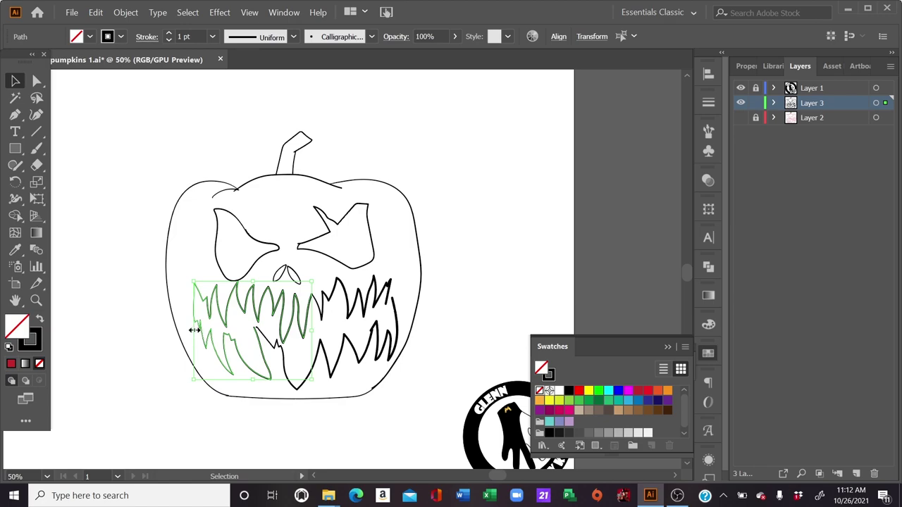
click(503, 264)
scroll(484, 268, up, 1)
scroll(480, 269, down, 4)
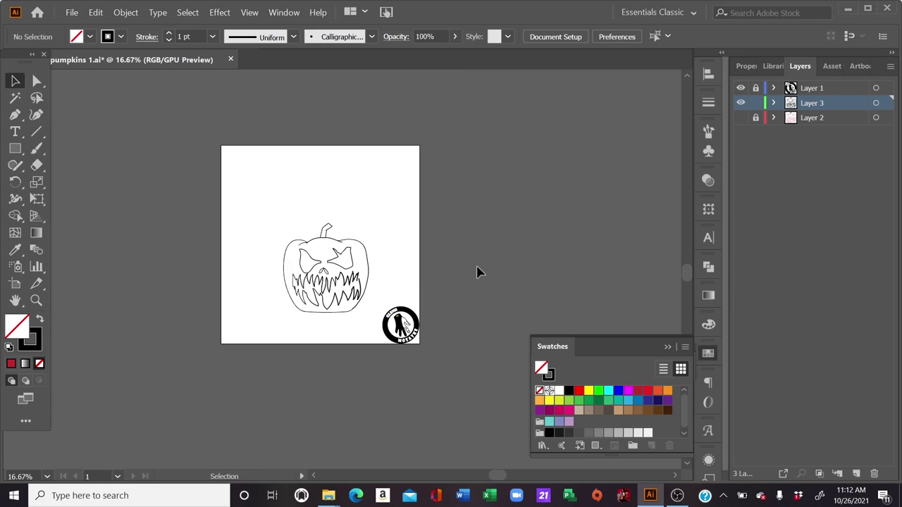
scroll(475, 271, down, 1)
Fine-tune the right edge of the lower teeth path.
key(ctrl+a)
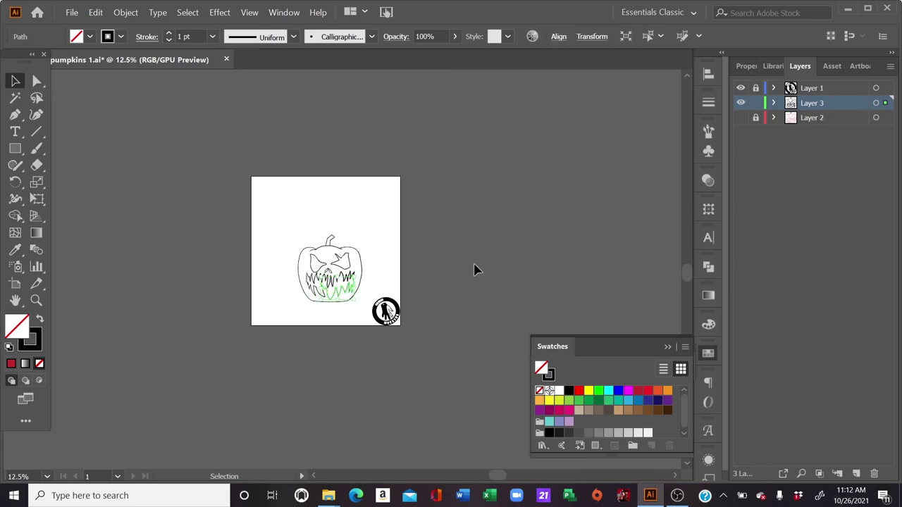
click(477, 267)
key(ctrl+plus)
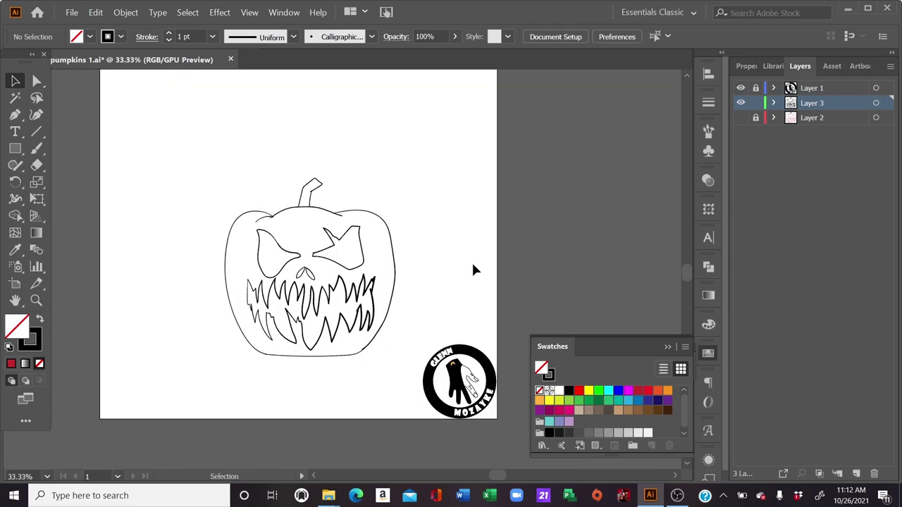
key(ctrl+plus)
key(ctrl+plus)
key(ctrl+plus)
key(ctrl+plus)
scroll(272, 242, down, 2)
scroll(272, 241, right, 3)
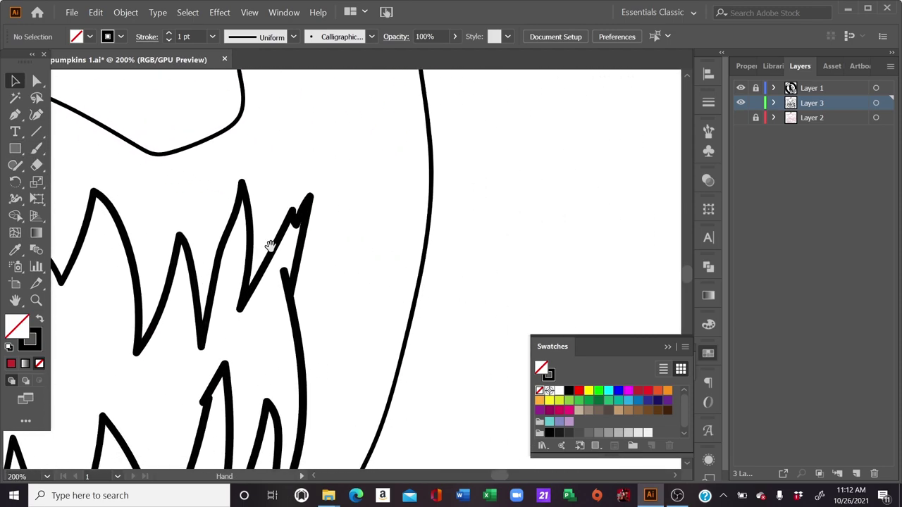
key(ctrl+minus)
key(ctrl+minus)
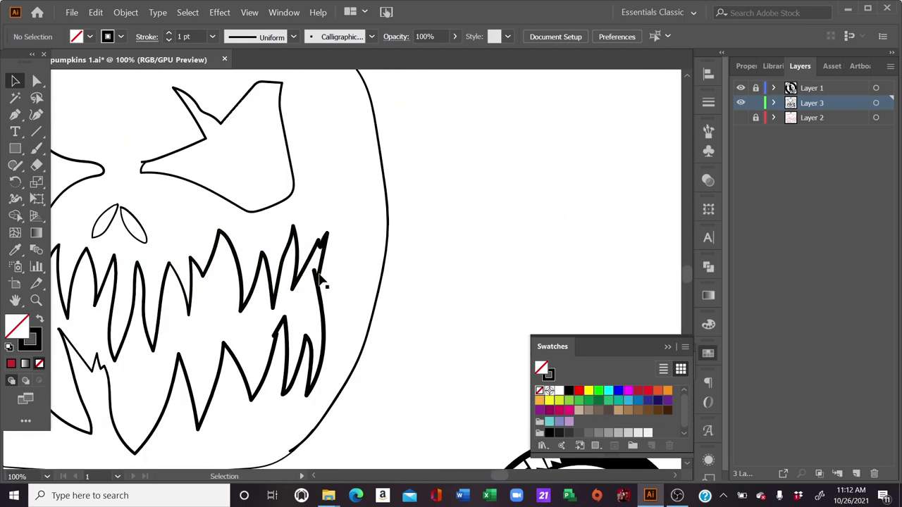
click(321, 291)
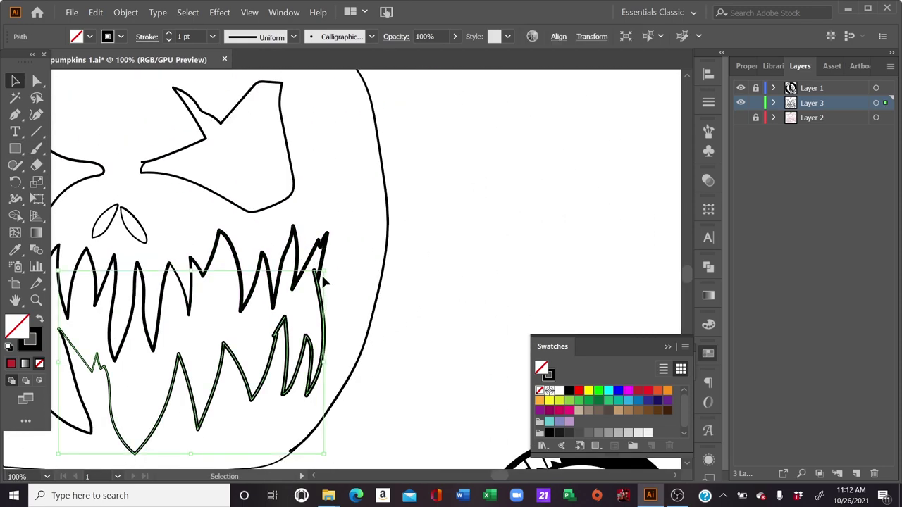
drag(325, 362, 333, 365)
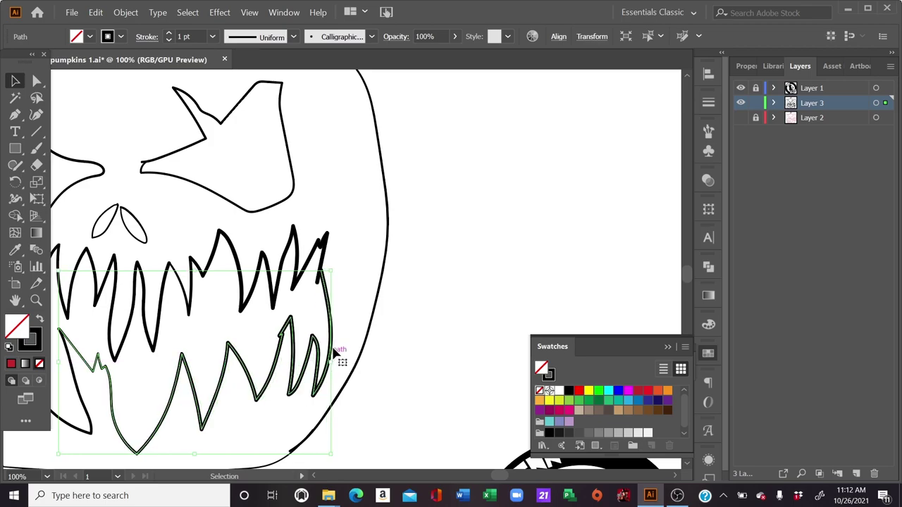
Select only the teeth, excluding the pumpkin outline, left eye and nose.
key(ctrl+minus)
key(ctrl+minus)
key(ctrl+minus)
click(439, 211)
scroll(415, 208, up, 2)
scroll(416, 208, up, 2)
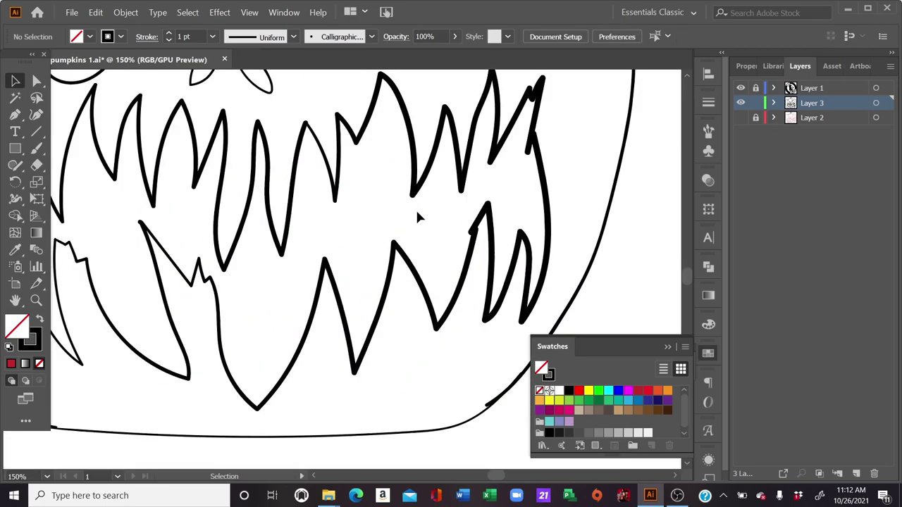
scroll(416, 209, down, 2)
drag(470, 167, 507, 189)
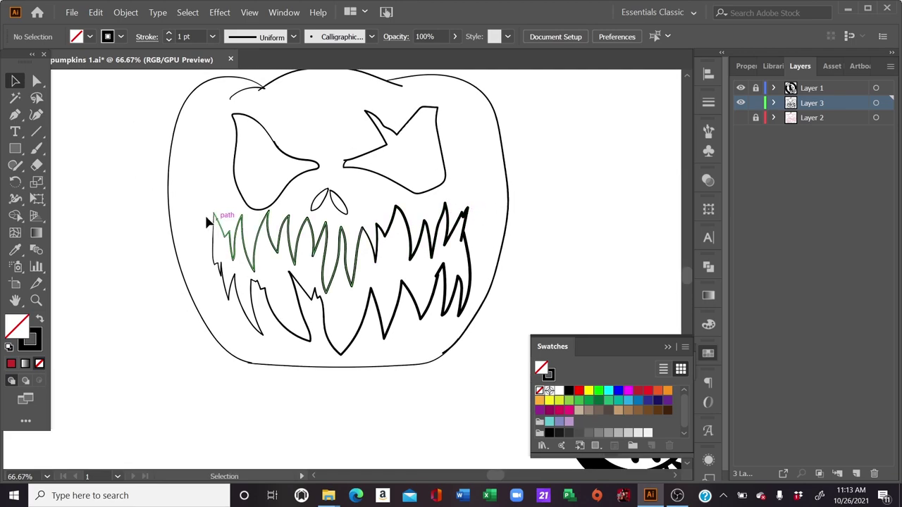
drag(190, 206, 469, 321)
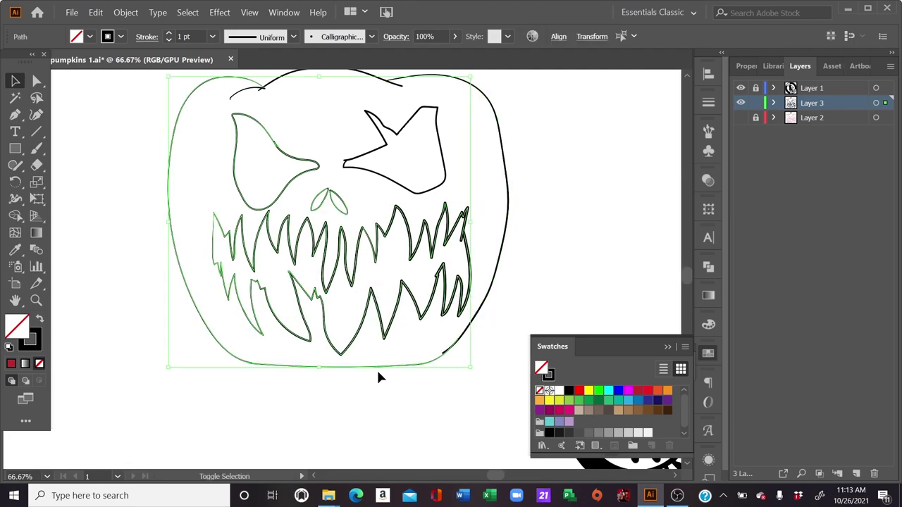
shift+click(208, 327)
shift+click(281, 190)
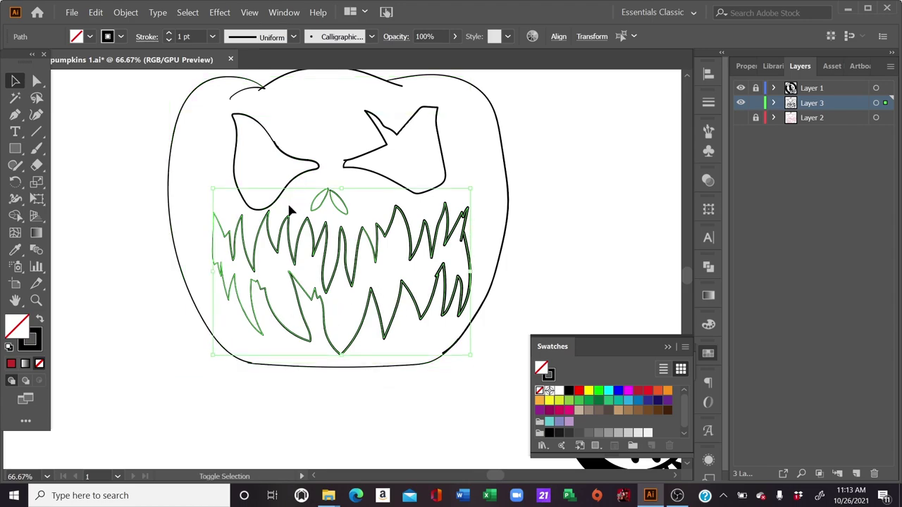
shift+click(317, 202)
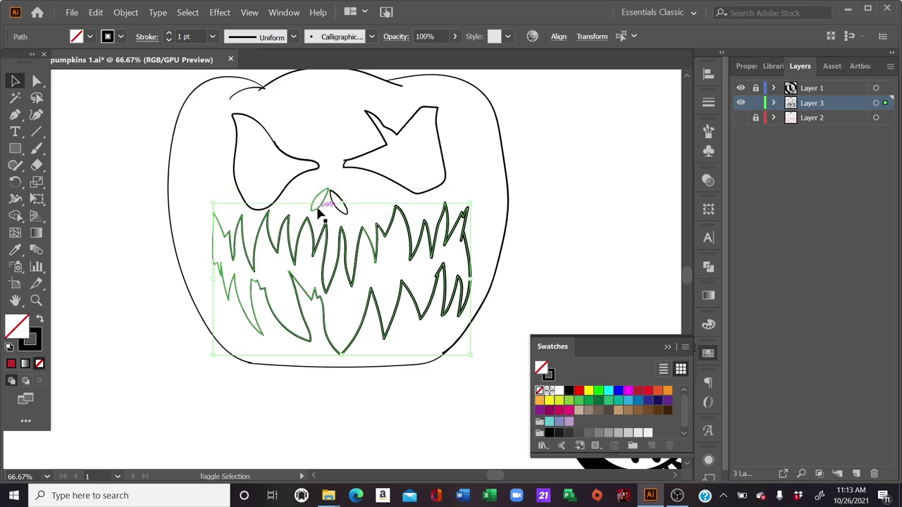
Shrink the teeth group slightly and settle it centred beneath the nose.
drag(468, 306, 464, 304)
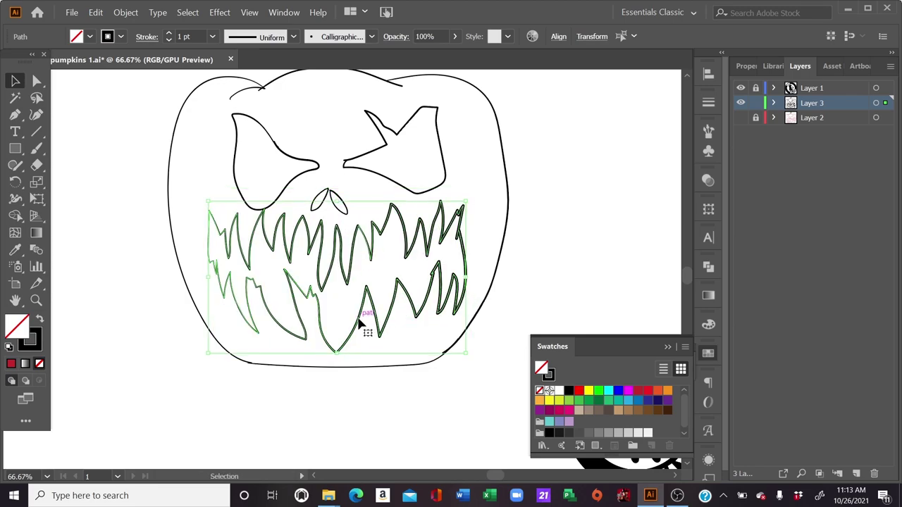
drag(359, 324, 360, 329)
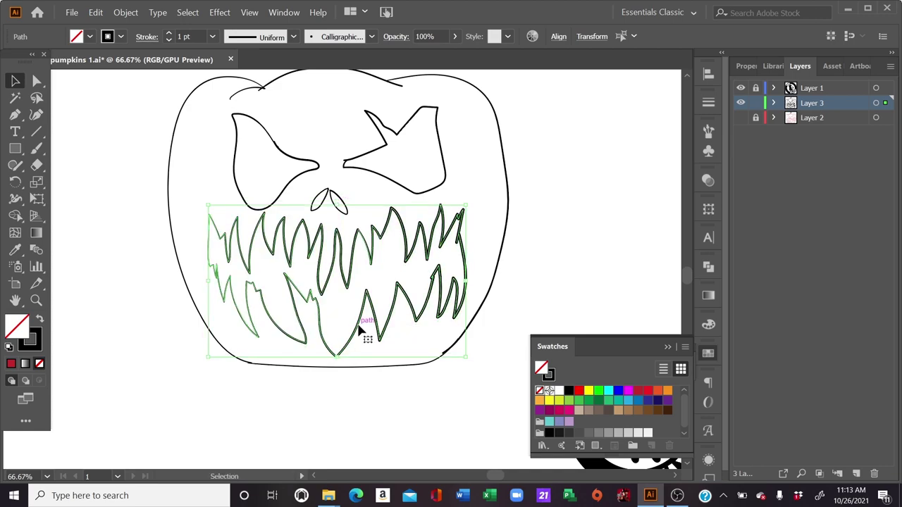
drag(360, 326, 362, 334)
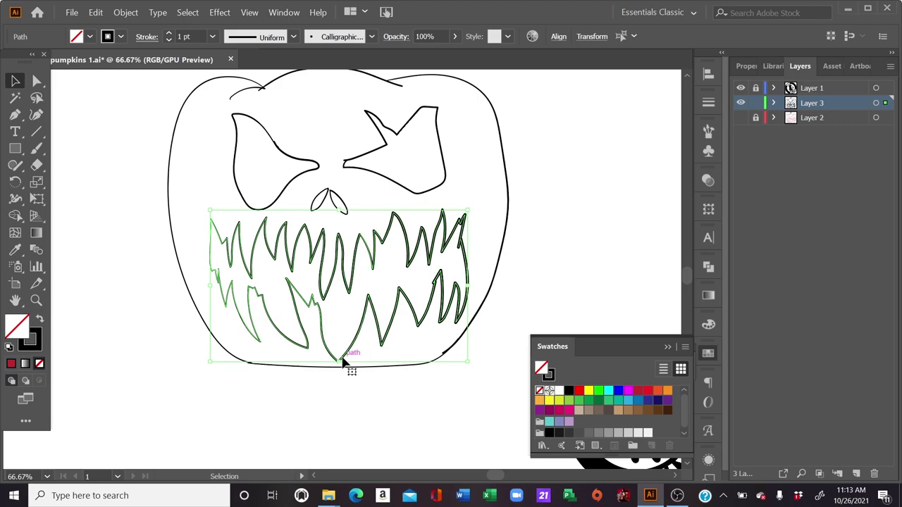
drag(338, 362, 338, 353)
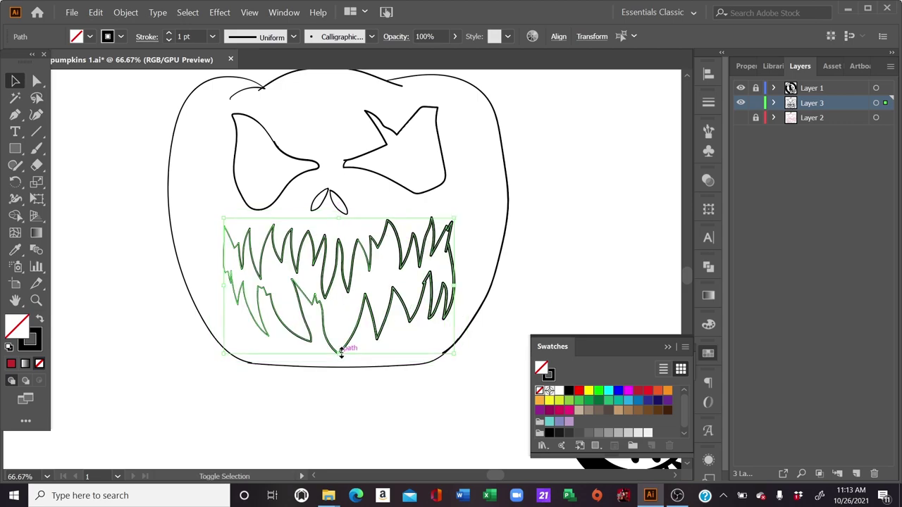
drag(407, 319, 407, 314)
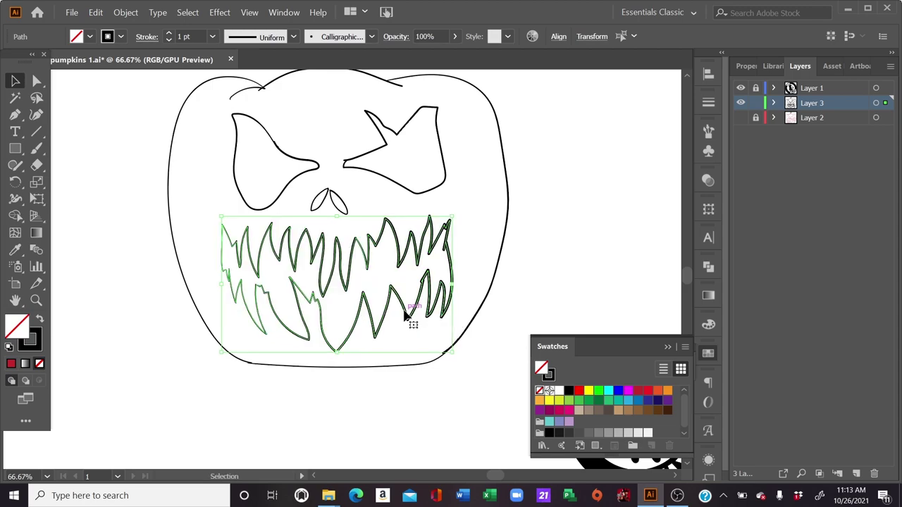
click(531, 248)
key(ctrl+minus)
key(ctrl+minus)
key(ctrl+minus)
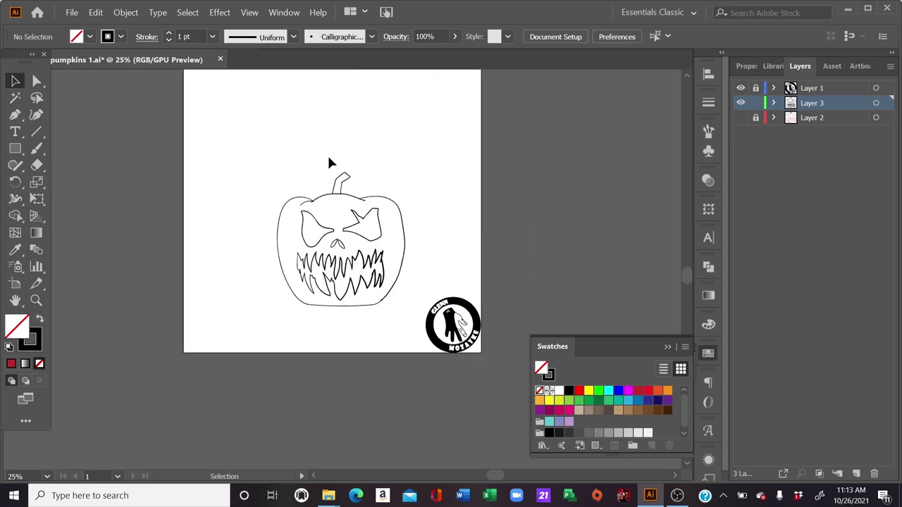
drag(240, 125, 398, 302)
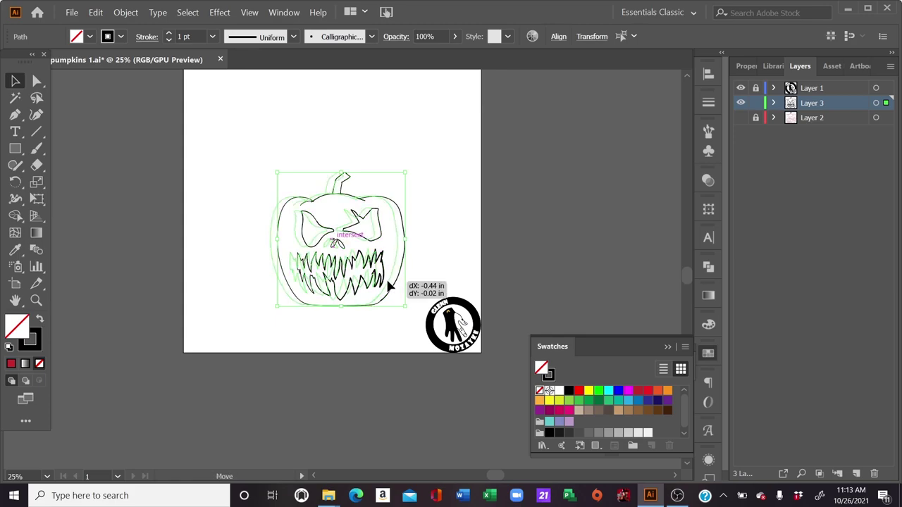
click(427, 251)
key(ctrl+plus)
key(ctrl+plus)
key(ctrl+plus)
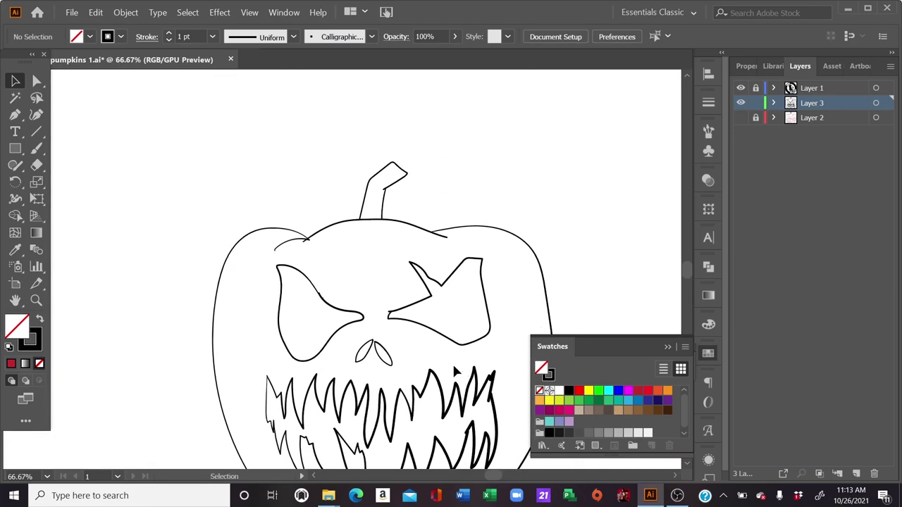
scroll(477, 303, up, 3)
scroll(477, 303, up, 1)
scroll(477, 303, down, 5)
scroll(482, 308, up, 3)
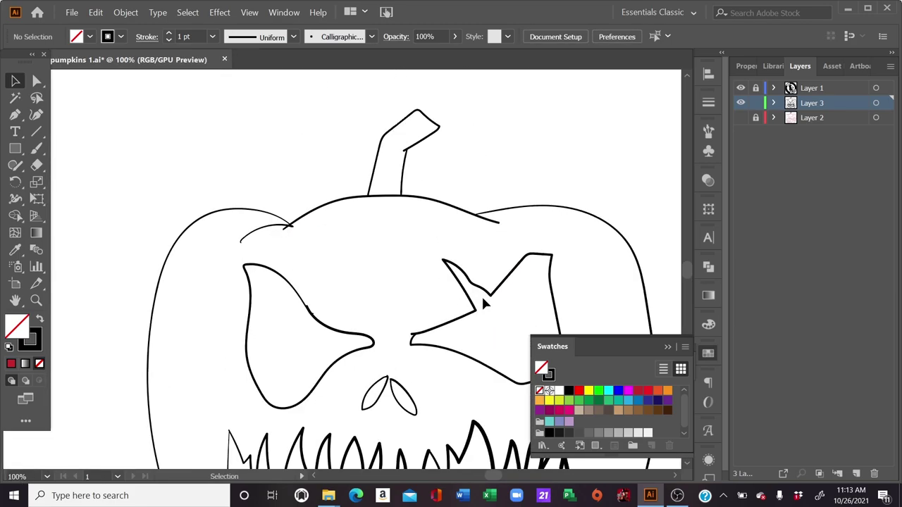
scroll(453, 298, up, 2)
scroll(430, 381, down, 1)
scroll(417, 358, down, 5)
scroll(405, 281, down, 3)
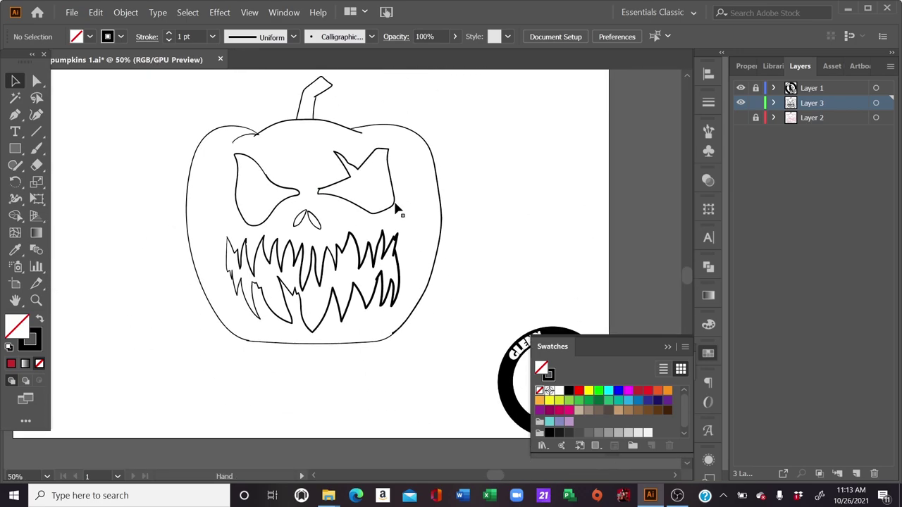
scroll(419, 227, up, 3)
drag(458, 262, 545, 283)
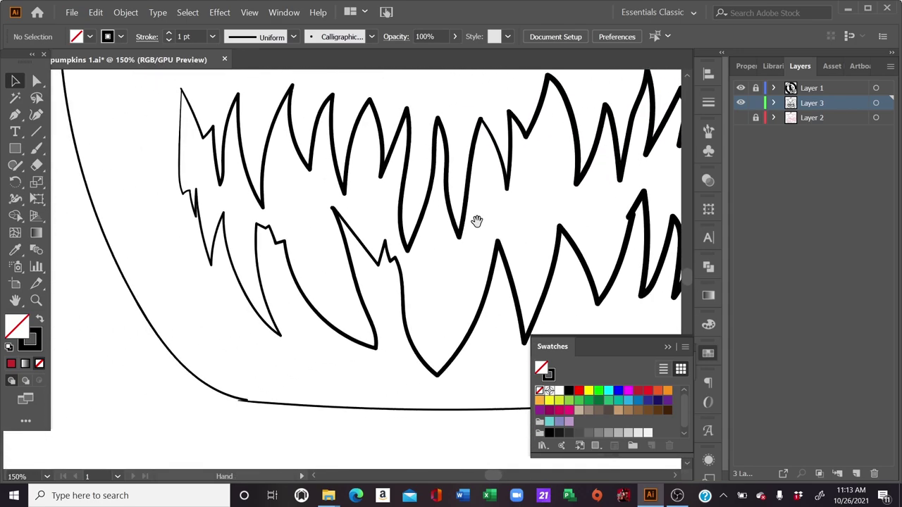
scroll(483, 331, up, 1)
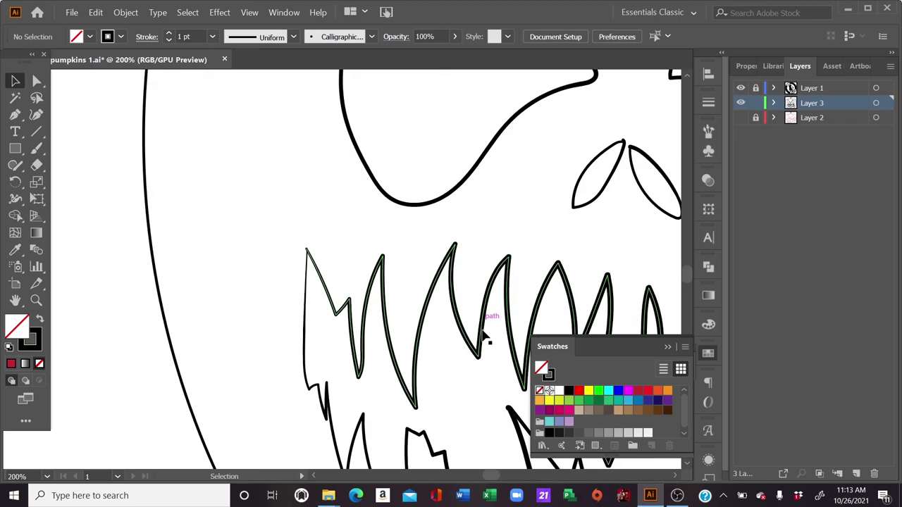
drag(531, 248, 421, 213)
scroll(420, 225, down, 1)
scroll(380, 229, down, 1)
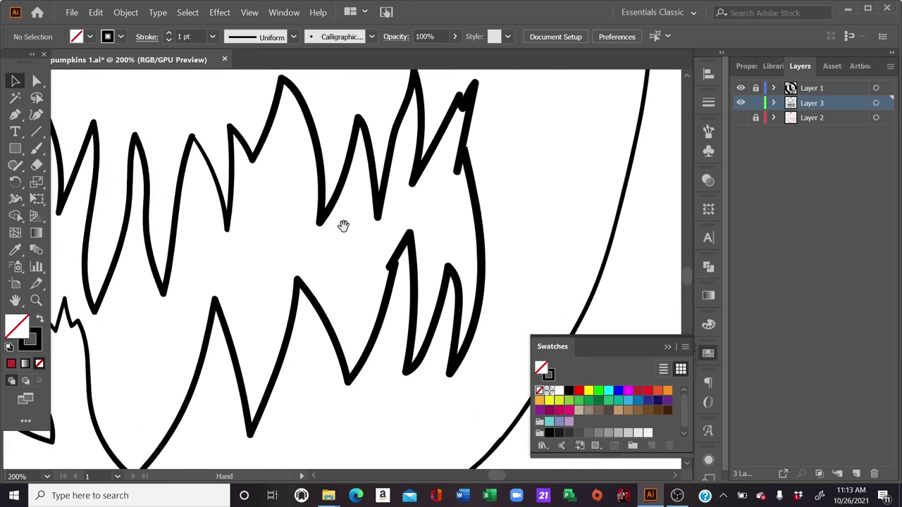
key(ctrl+0)
key(ctrl+minus)
drag(441, 159, 541, 181)
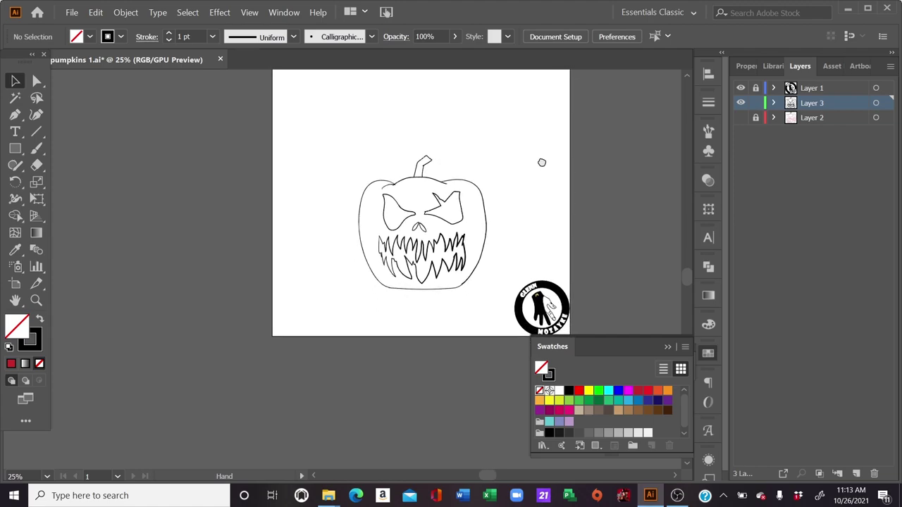
drag(542, 181, 359, 253)
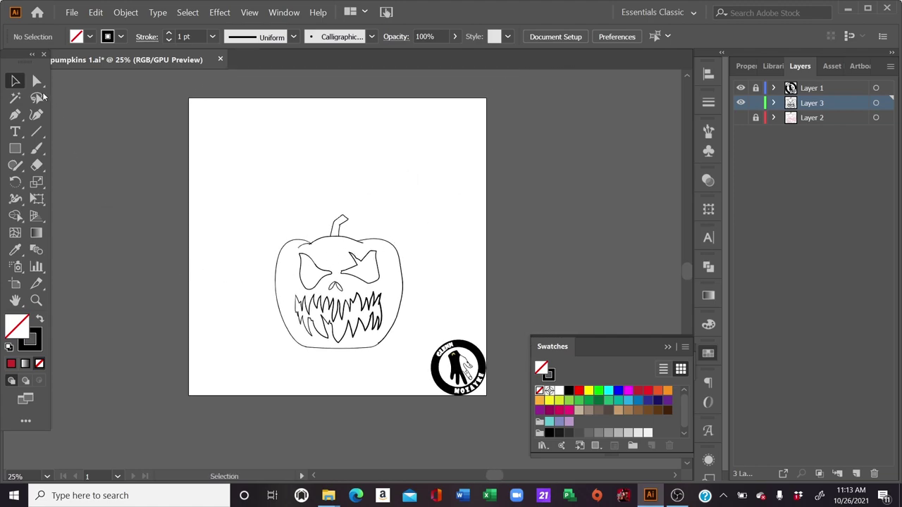
Save the pumpkin line-art document.
drag(198, 173, 418, 352)
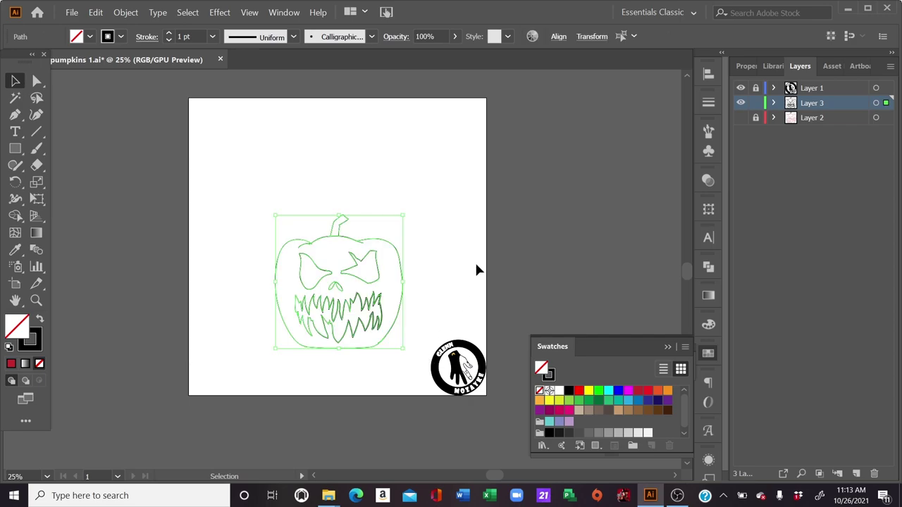
click(477, 268)
click(72, 12)
click(86, 91)
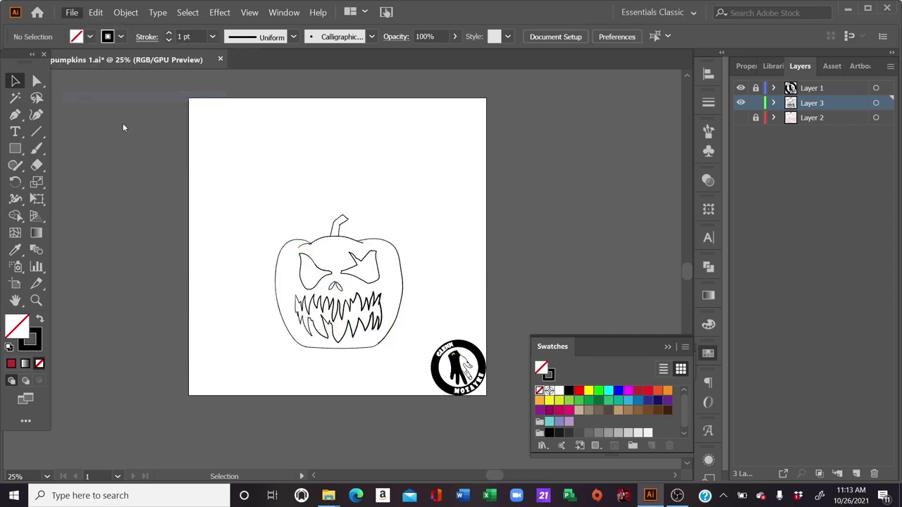
Expand the pumpkin strokes' appearance into filled shapes and trim the overlaps with Pathfinder.
drag(128, 125, 441, 363)
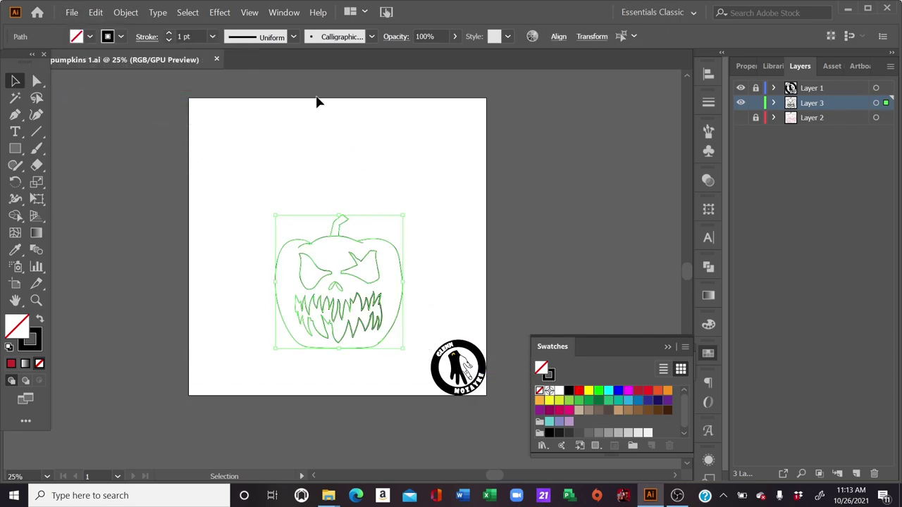
click(126, 12)
click(156, 145)
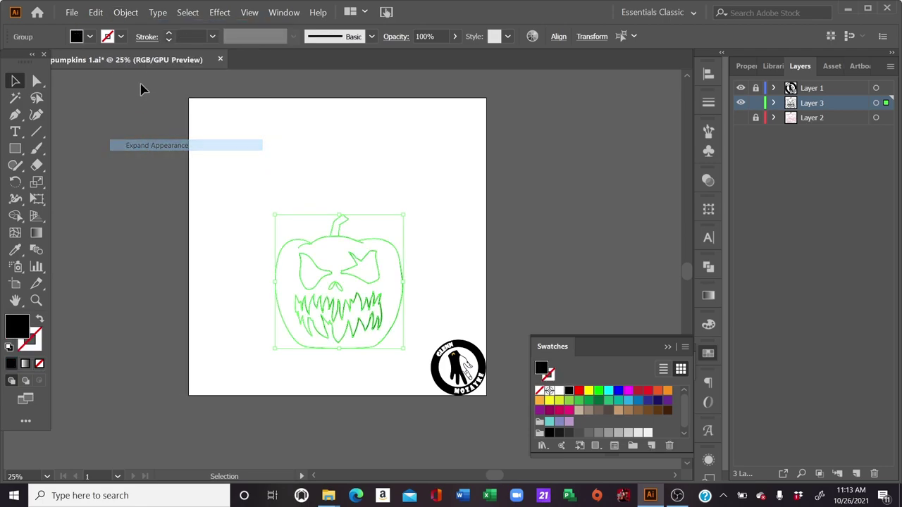
click(125, 12)
click(155, 135)
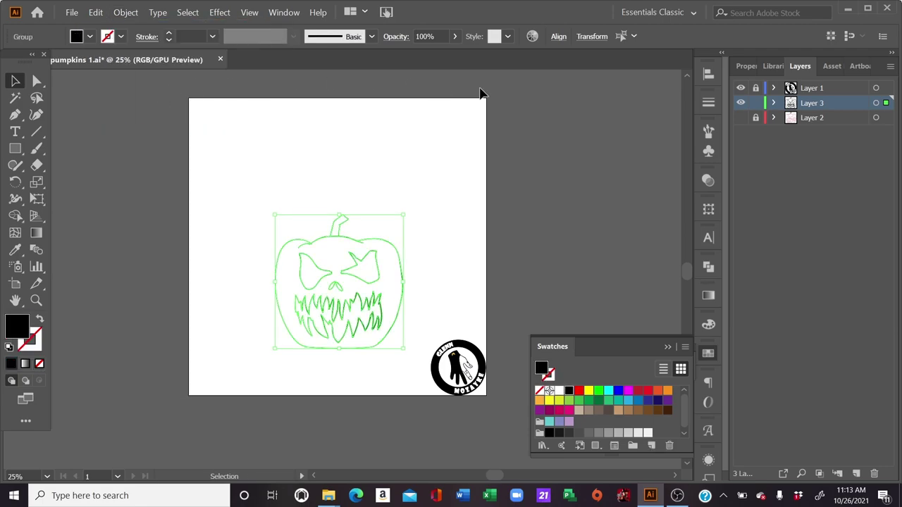
click(709, 271)
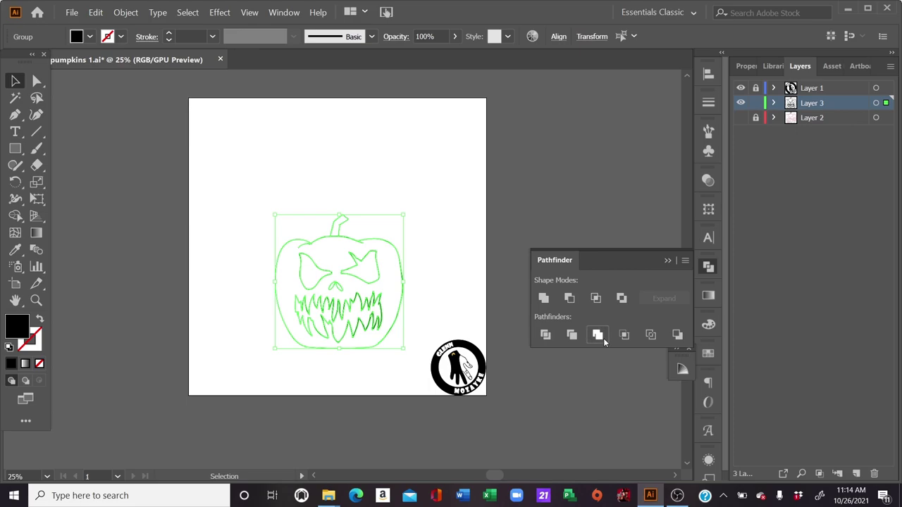
click(603, 338)
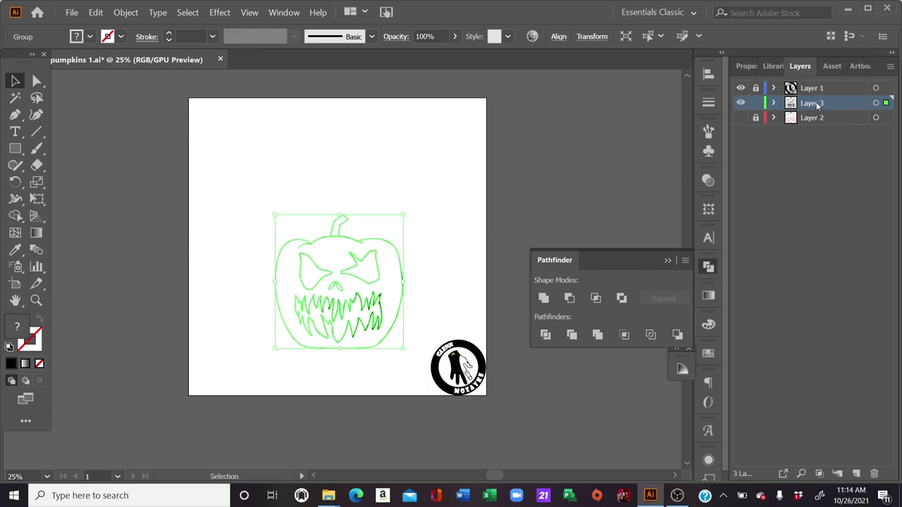
Duplicate Layer 3 as a locked 'Layer 3 copy', keeping Layer 3 active.
drag(817, 105, 856, 473)
click(755, 103)
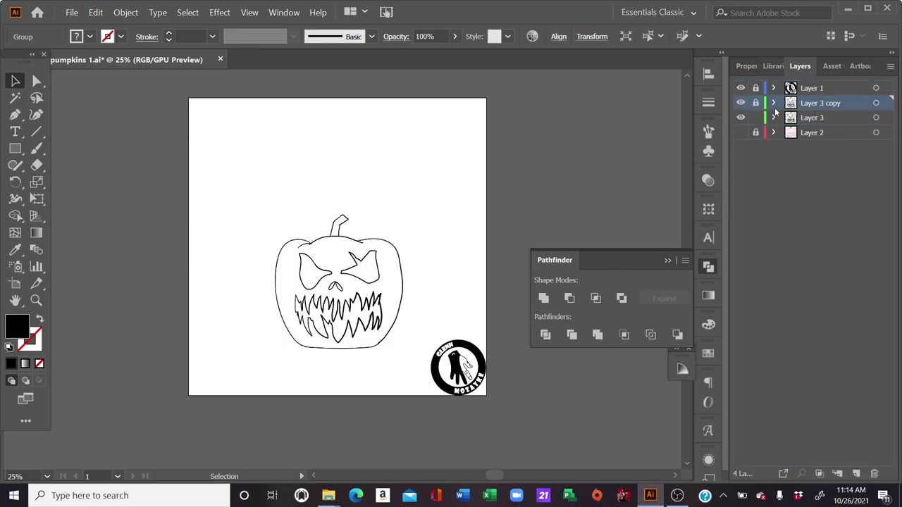
click(789, 118)
Draw a large rectangle over the lower artboard and fill it with an orange-red swatch.
click(17, 149)
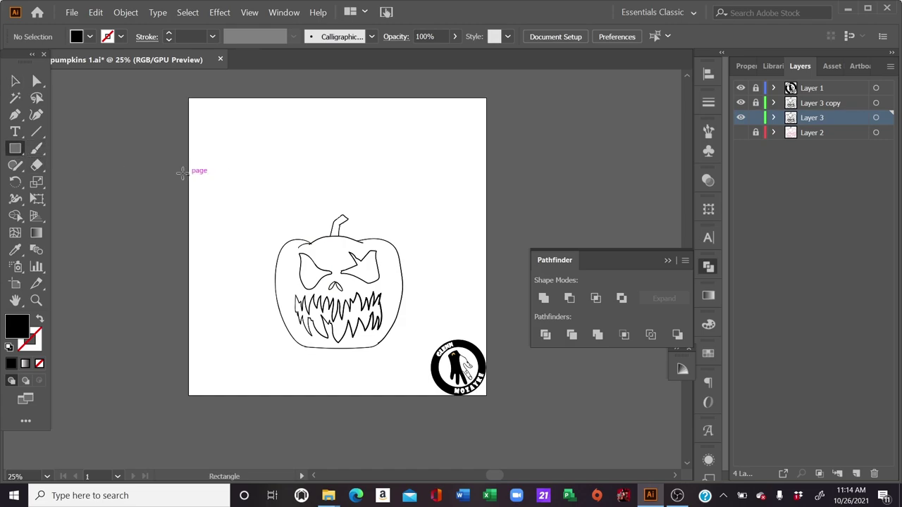
drag(181, 169, 503, 402)
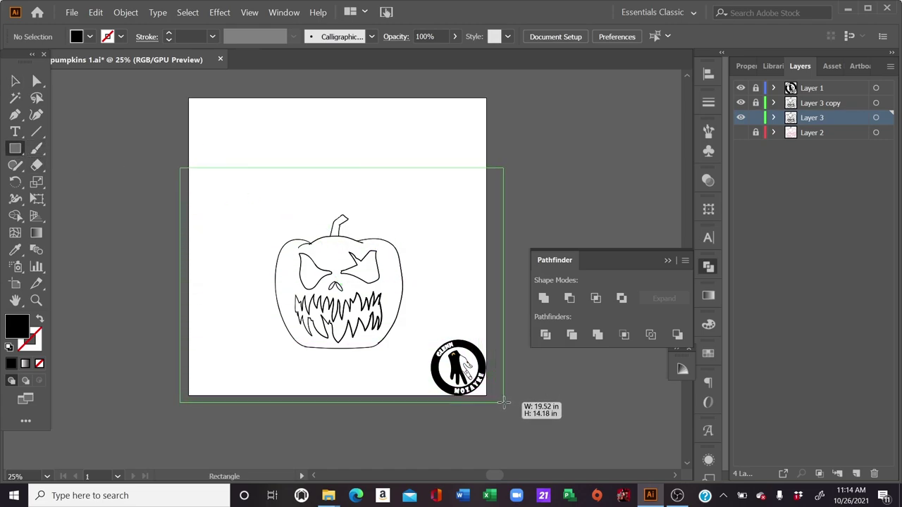
click(708, 353)
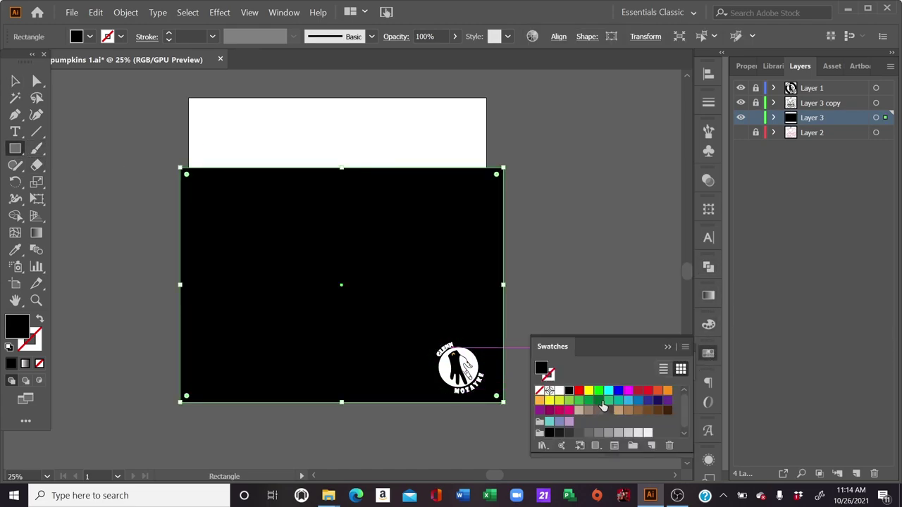
click(608, 401)
click(618, 410)
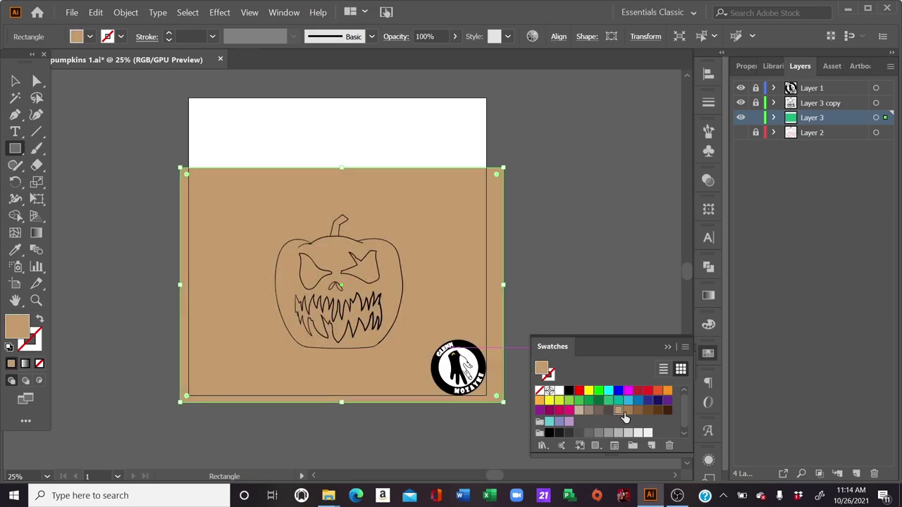
click(628, 410)
click(647, 390)
click(657, 390)
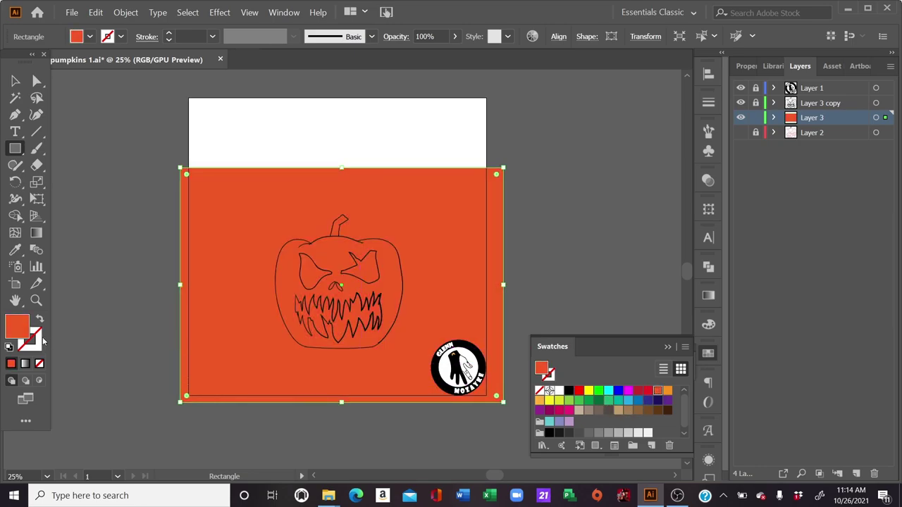
Deepen the rectangle's fill to dark red-orange C45431 in the Color Picker.
double_click(21, 330)
mouse_move(479, 267)
mouse_down()
mouse_move(482, 224)
mouse_move(482, 246)
mouse_up()
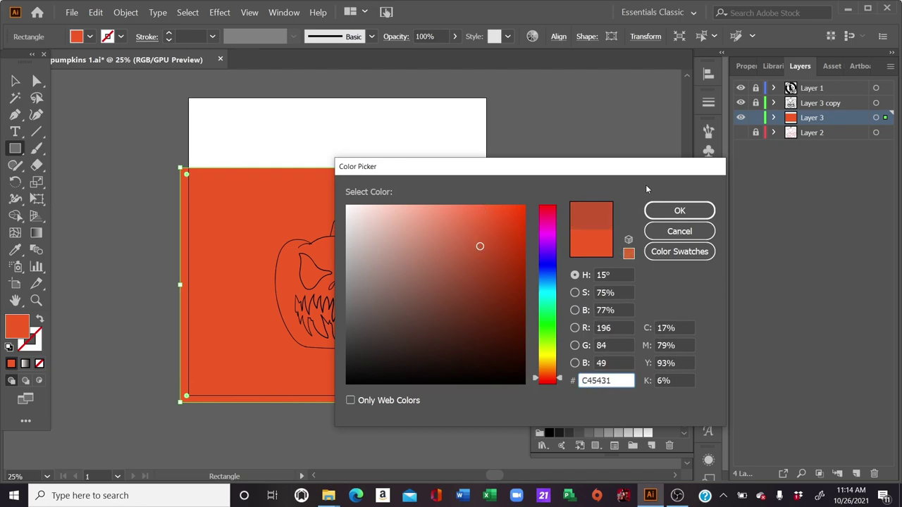
click(664, 211)
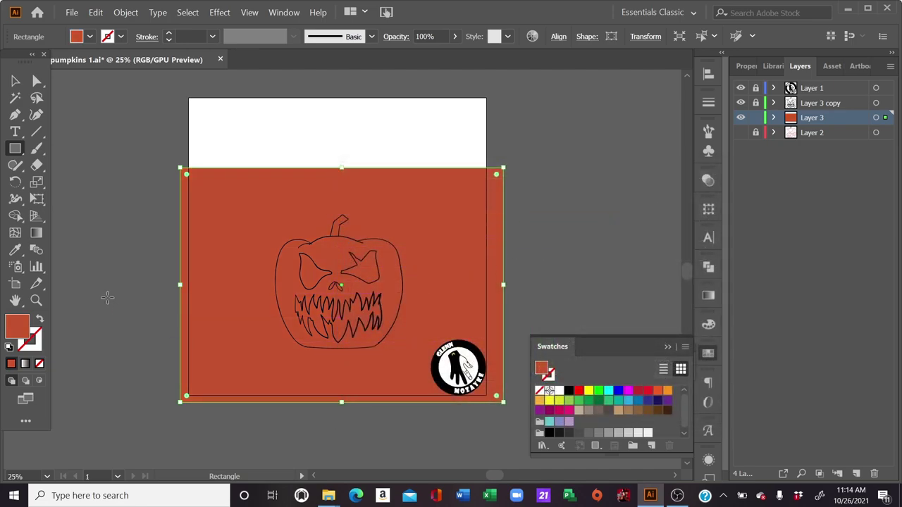
Send the orange rectangle behind the pumpkin outline.
click(16, 81)
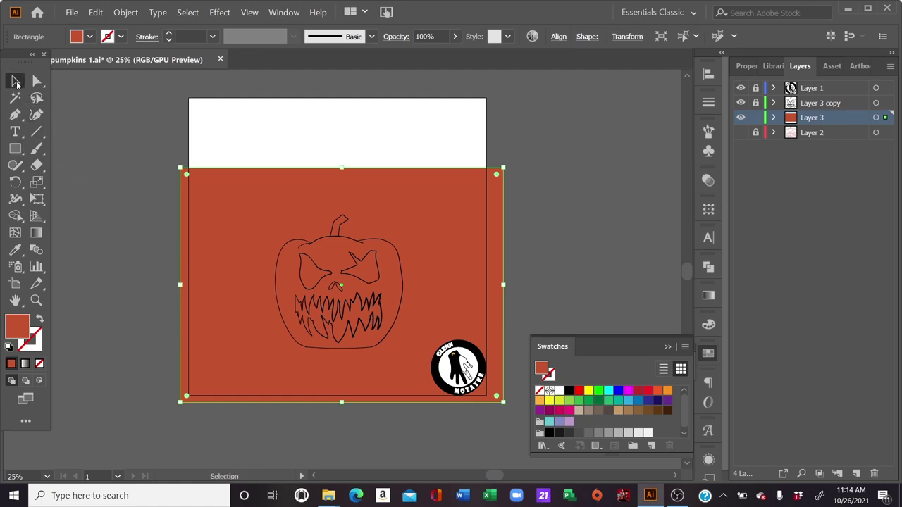
right_click(276, 226)
mouse_move(305, 396)
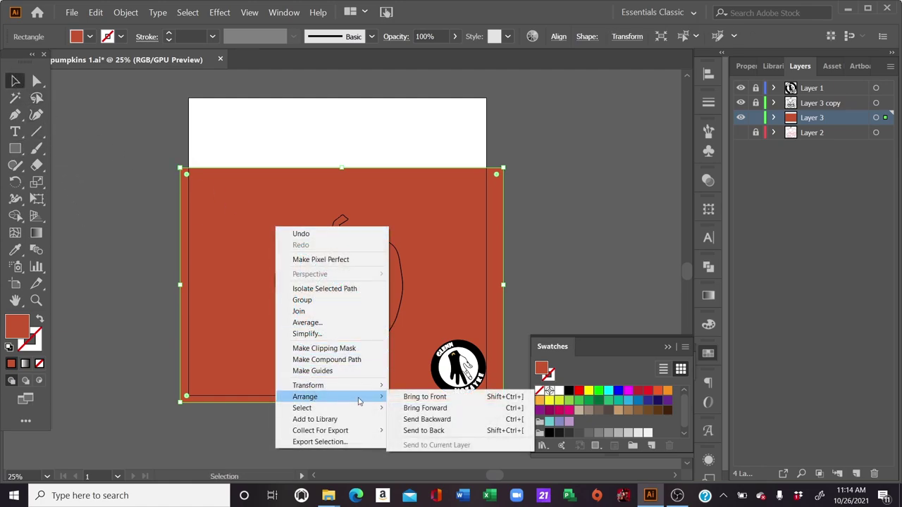
click(403, 431)
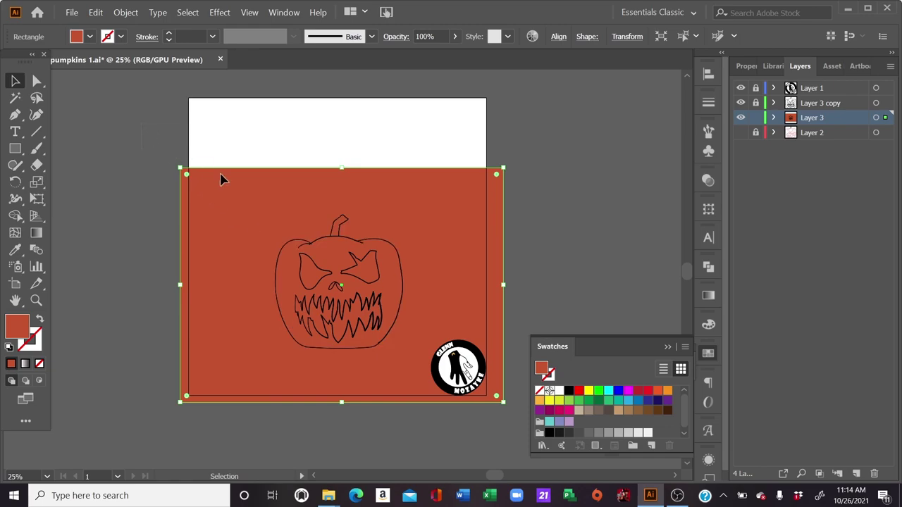
Select everything and group the rectangle with the pumpkin shapes.
key(ctrl+a)
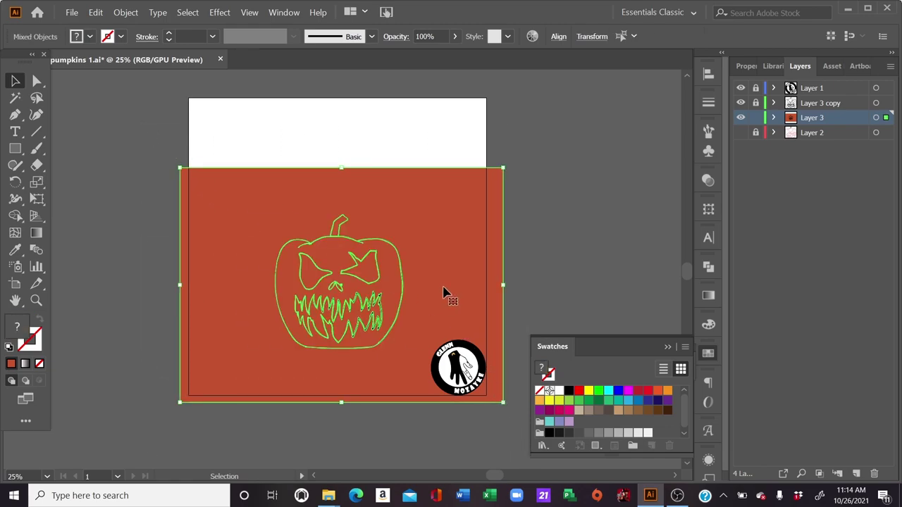
right_click(436, 298)
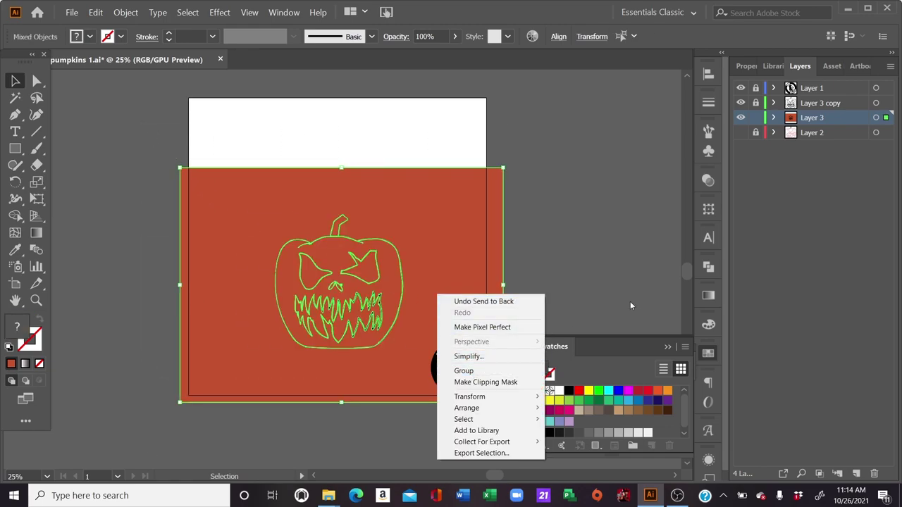
click(708, 266)
key(ctrl+g)
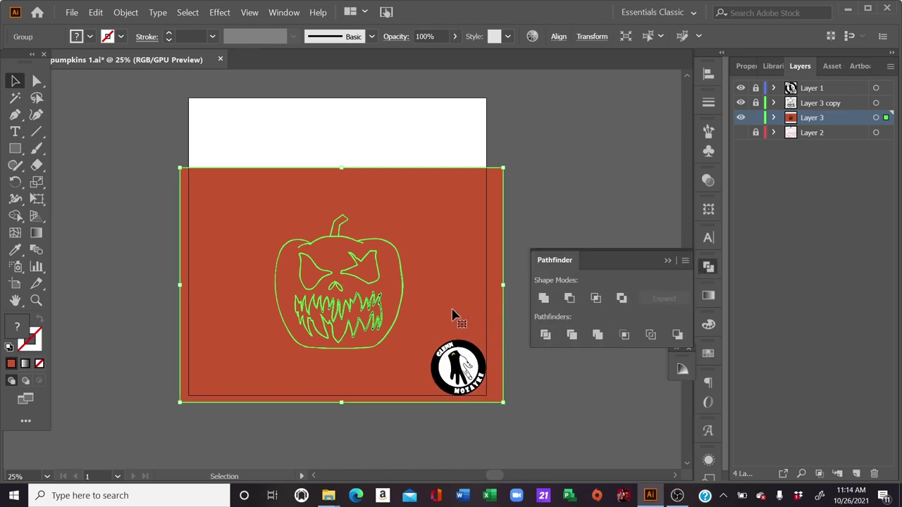
right_click(458, 315)
Isolate the group and clip the orange rectangle to the pumpkin shape.
click(522, 206)
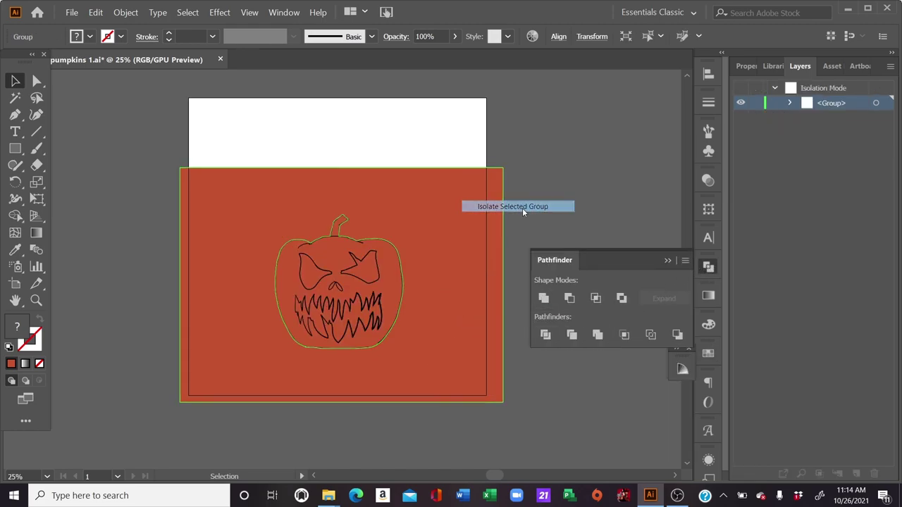
click(461, 254)
key(ctrl+7)
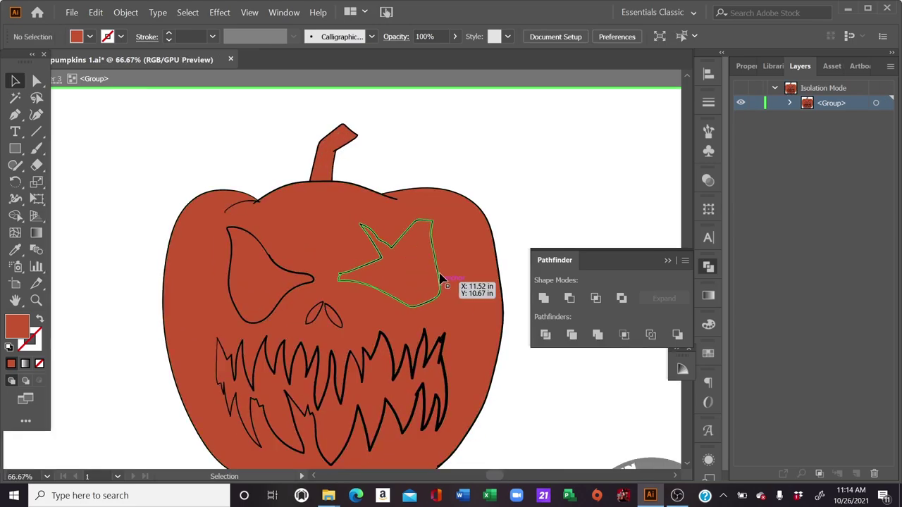
Delete the right eye, left eye and teeth shapes to leave white cut-outs.
click(399, 275)
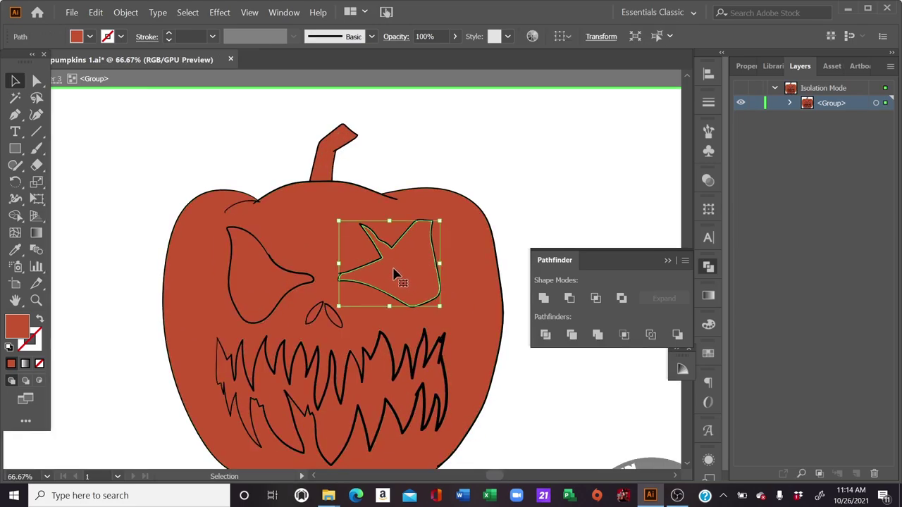
key(Delete)
click(248, 288)
key(Delete)
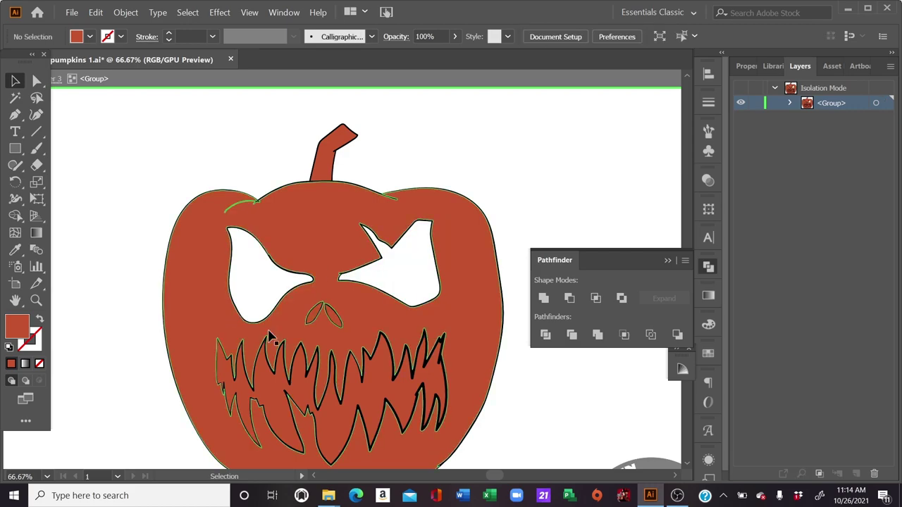
click(272, 394)
key(Delete)
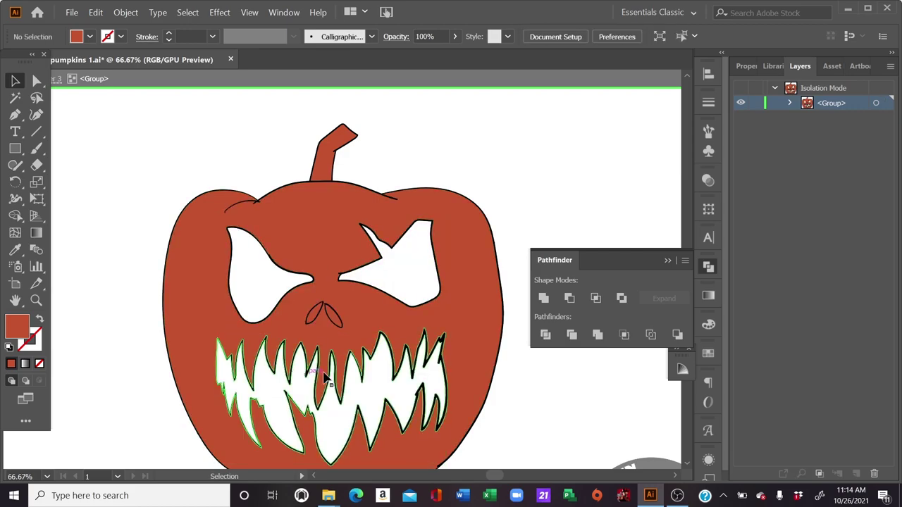
Delete both nostril shapes so the nose shows as white cut-outs.
key(ctrl+minus)
key(ctrl+minus)
key(ctrl+minus)
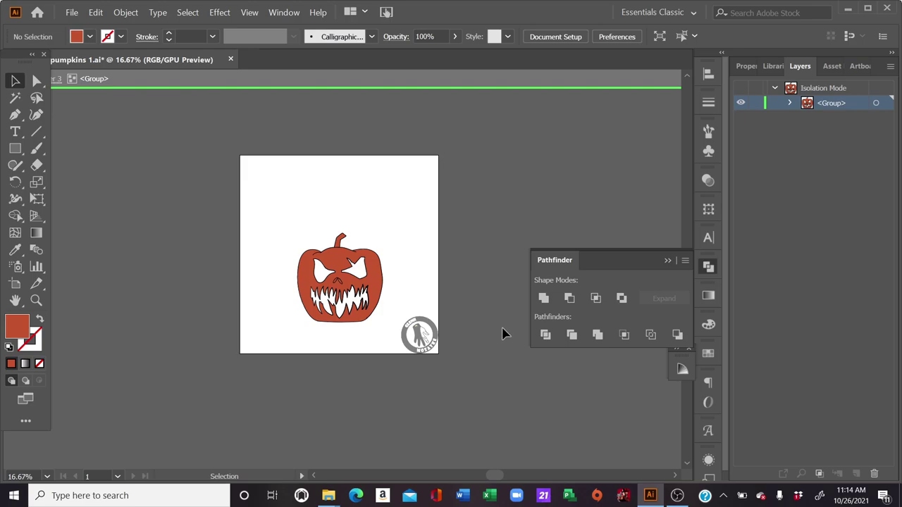
key(ctrl+plus)
key(ctrl+plus)
key(ctrl+plus)
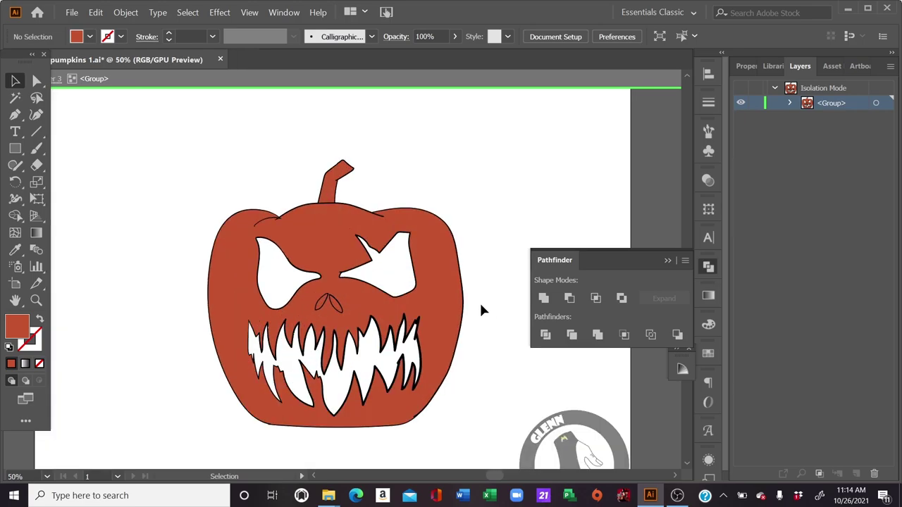
key(ctrl+plus)
key(ctrl+plus)
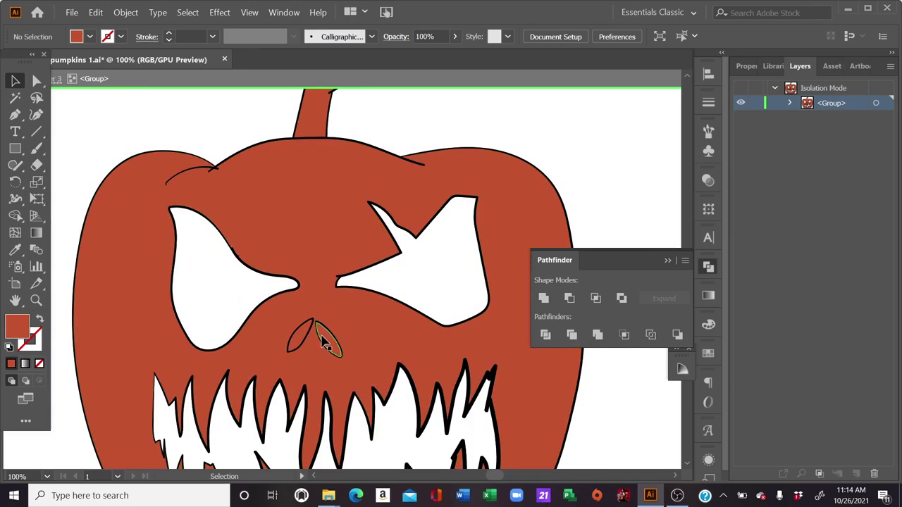
click(326, 342)
key(Delete)
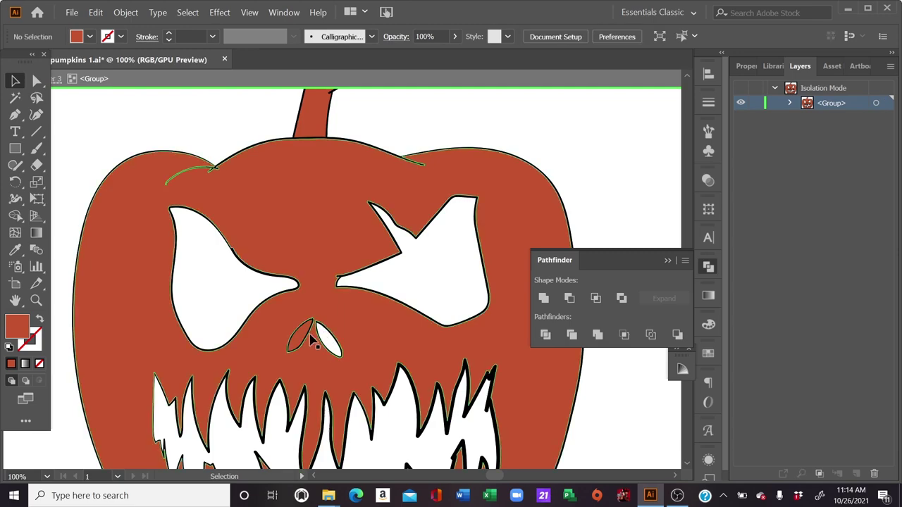
click(301, 339)
key(Delete)
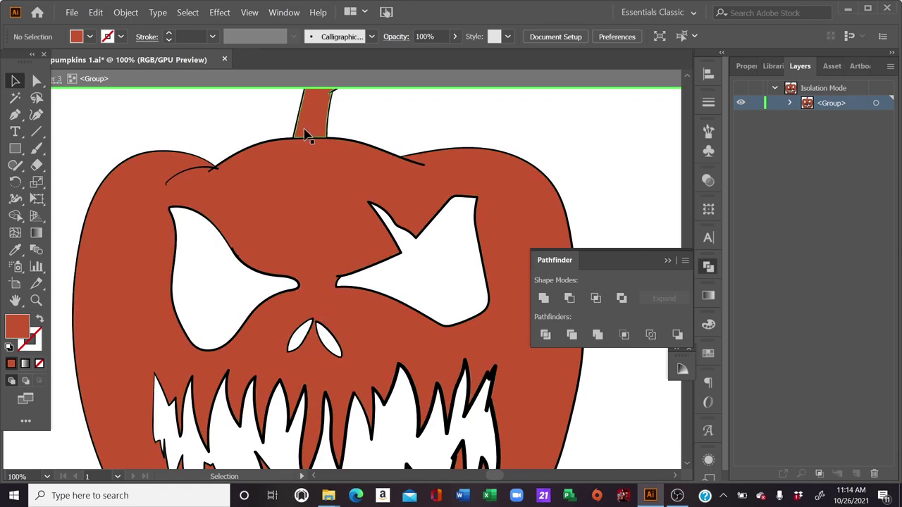
Fill the pumpkin's stem with dark green 132B14.
click(310, 109)
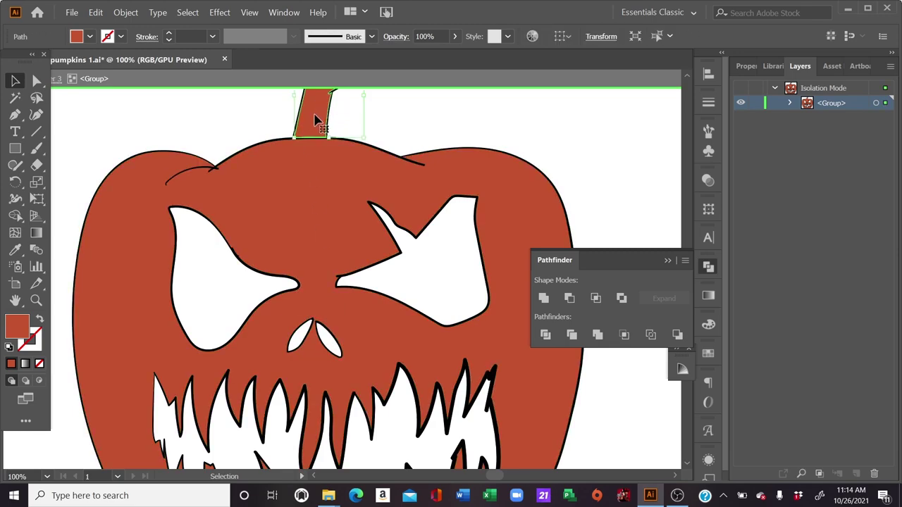
double_click(11, 329)
click(548, 322)
mouse_move(547, 322)
mouse_down()
mouse_move(547, 351)
mouse_move(548, 325)
mouse_move(479, 328)
mouse_move(465, 343)
mouse_move(455, 333)
mouse_up()
click(505, 339)
click(446, 353)
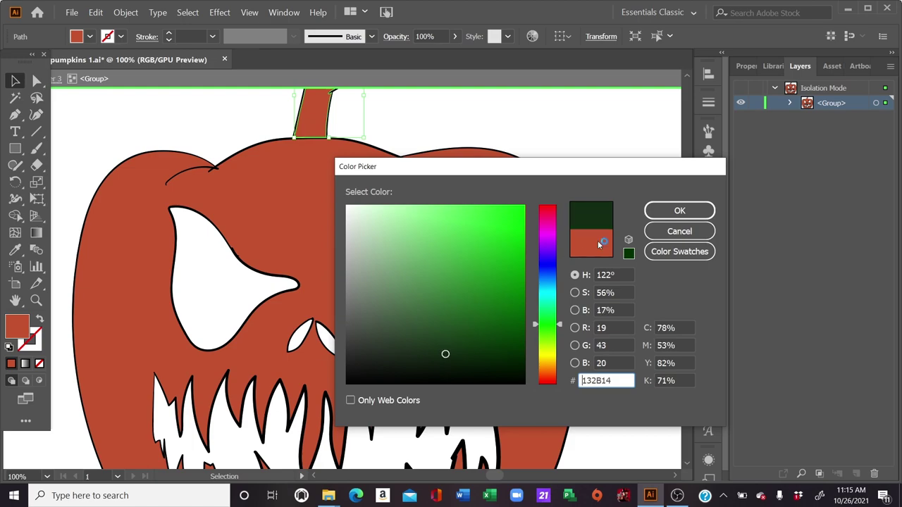
click(679, 210)
Exit isolation mode and zoom out to view the whole jack-o'-lantern.
key(ctrl+minus)
click(514, 228)
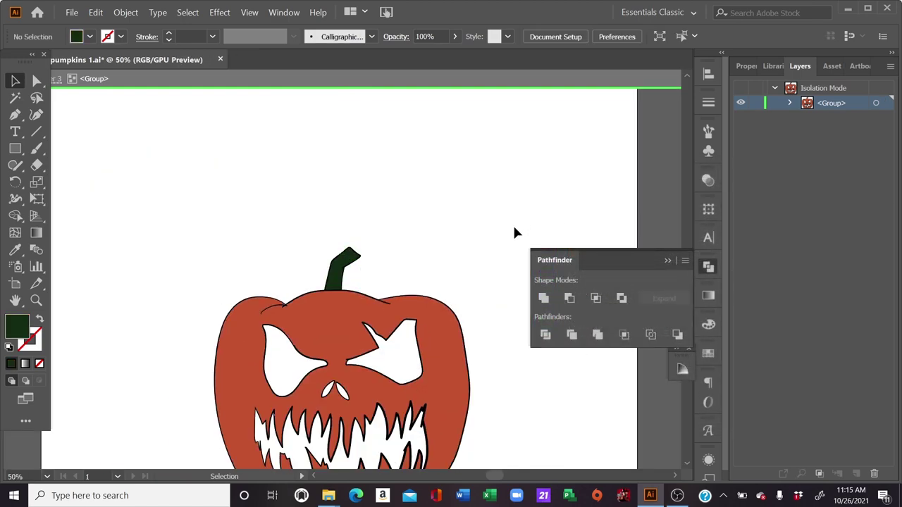
scroll(514, 233, down, 2)
scroll(453, 253, down, 3)
double_click(454, 266)
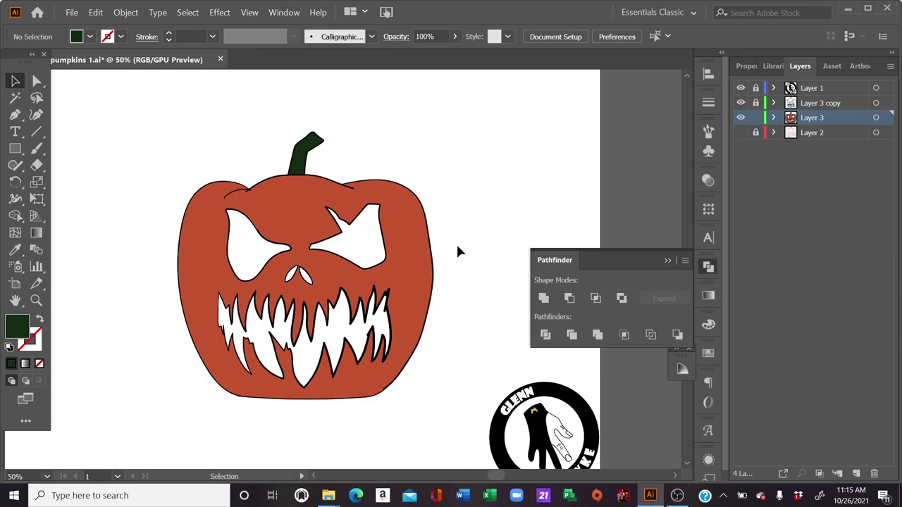
key(ctrl+minus)
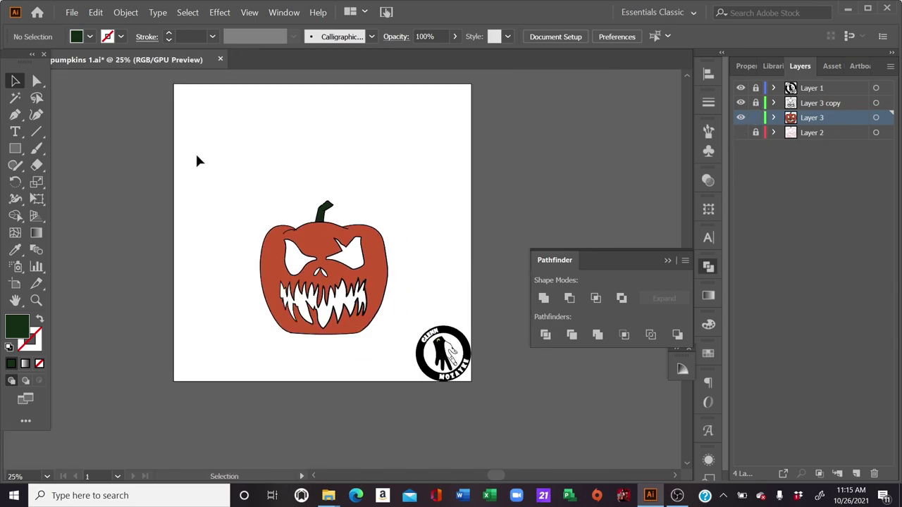
drag(196, 178, 371, 317)
click(448, 274)
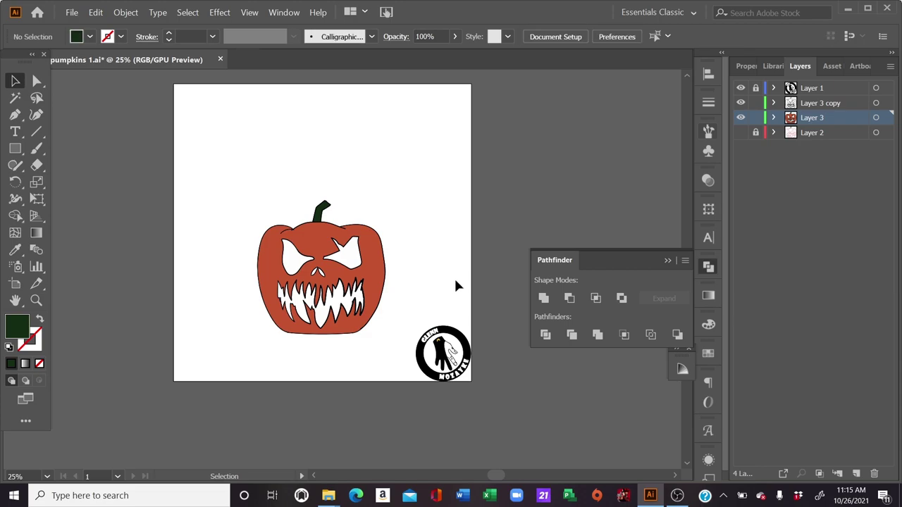
drag(467, 290, 479, 277)
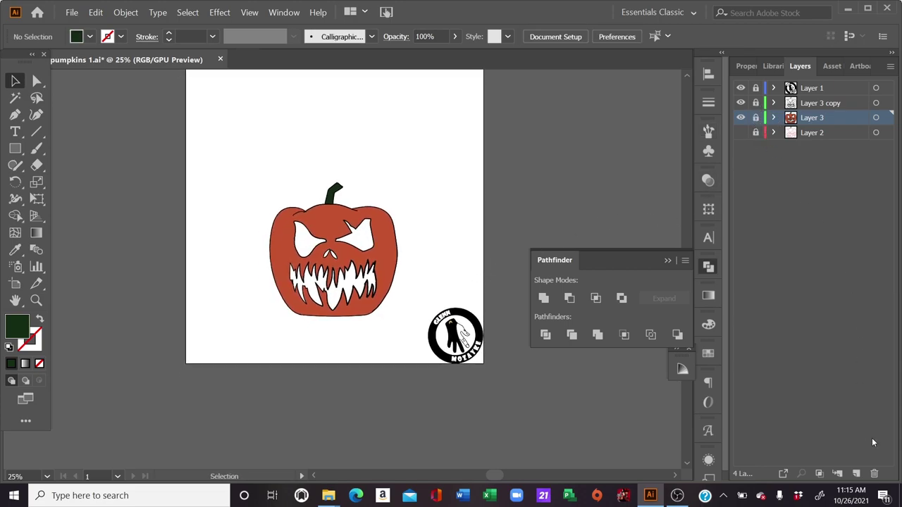
Add a new layer, sample the pumpkin's orange as fill, and choose the Pencil tool.
click(857, 473)
click(16, 249)
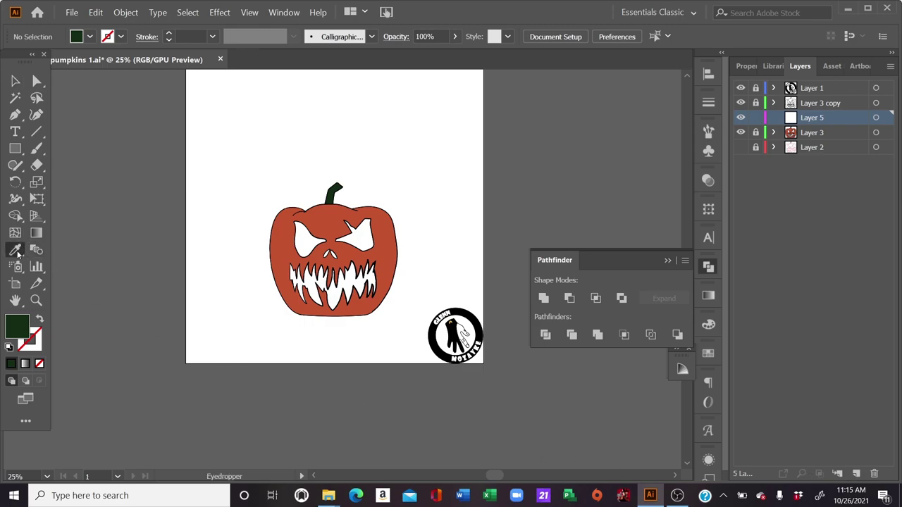
click(385, 218)
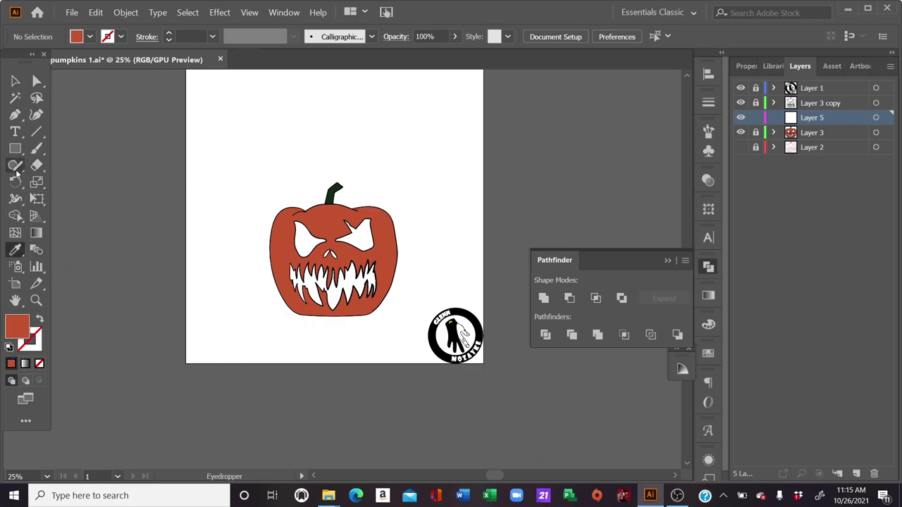
click(15, 165)
click(52, 188)
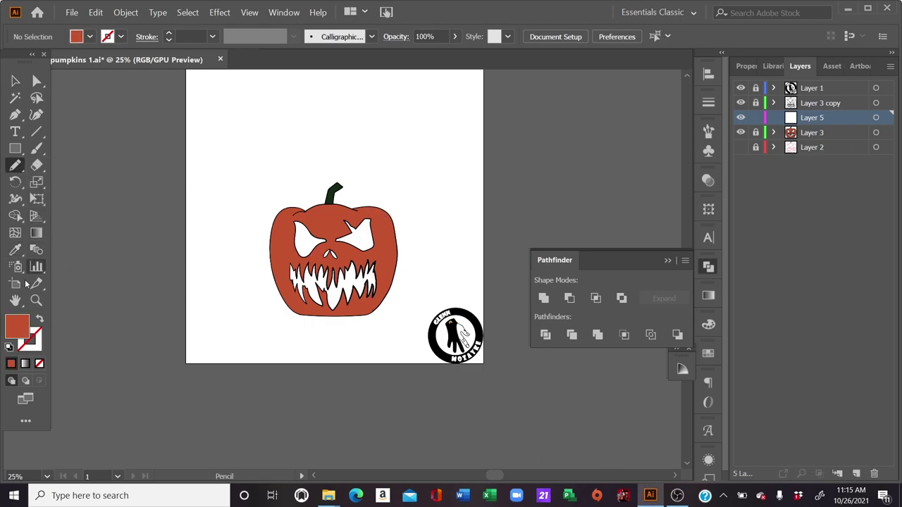
Darken the fill to a deeper red-brown for the pencil strokes.
double_click(22, 324)
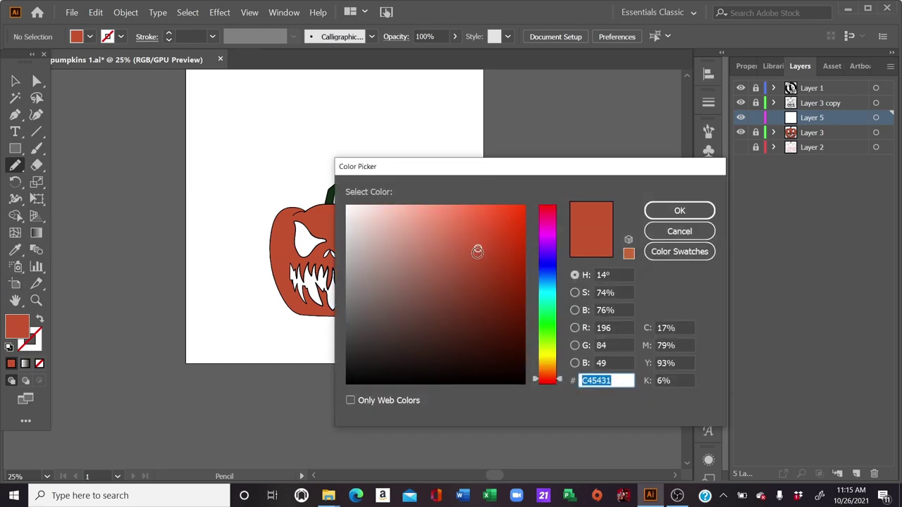
drag(477, 252, 461, 307)
click(650, 211)
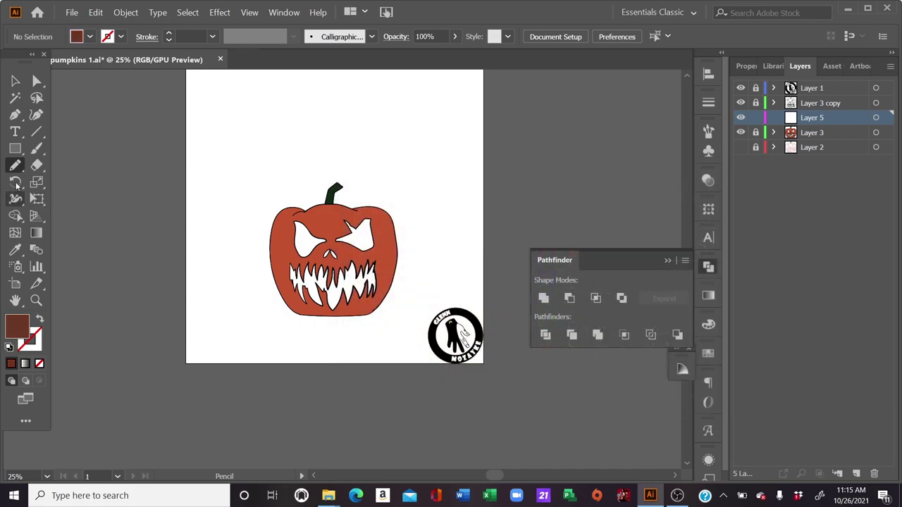
key(ctrl+plus)
key(ctrl+plus)
key(ctrl+plus)
key(ctrl+plus)
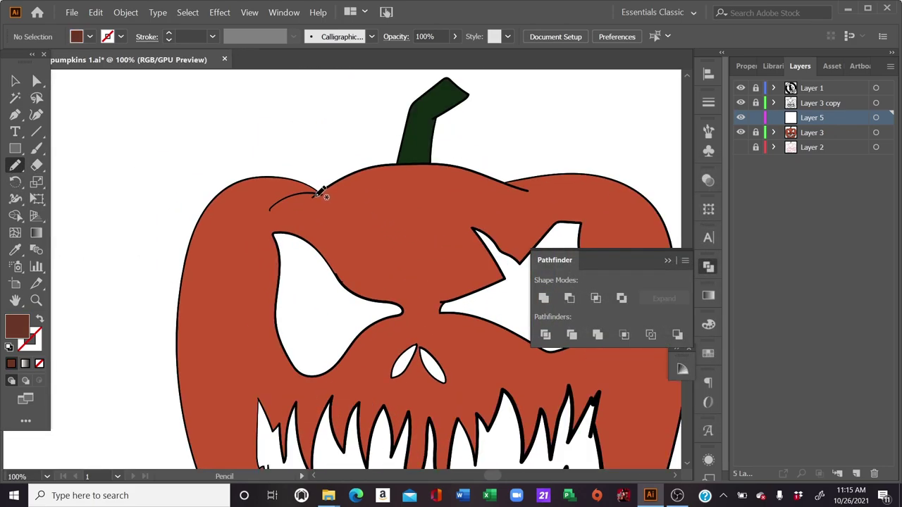
Draw a brown shading stroke along the pumpkin's upper-left curve.
mouse_move(310, 200)
mouse_down()
mouse_move(321, 192)
mouse_move(269, 214)
mouse_move(270, 338)
mouse_move(269, 241)
mouse_move(282, 204)
mouse_move(315, 193)
mouse_move(274, 207)
mouse_up()
click(11, 363)
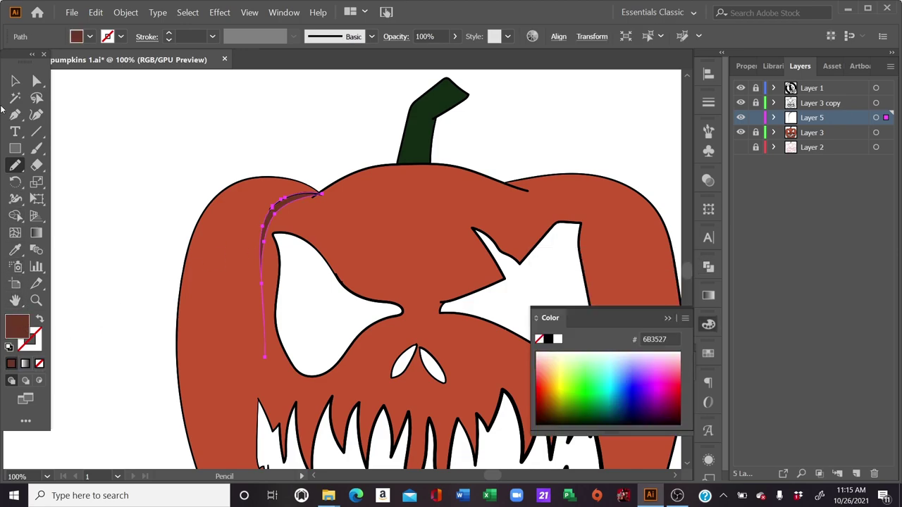
click(16, 81)
click(73, 109)
key(ctrl+minus)
key(ctrl+minus)
key(ctrl+minus)
key(ctrl+minus)
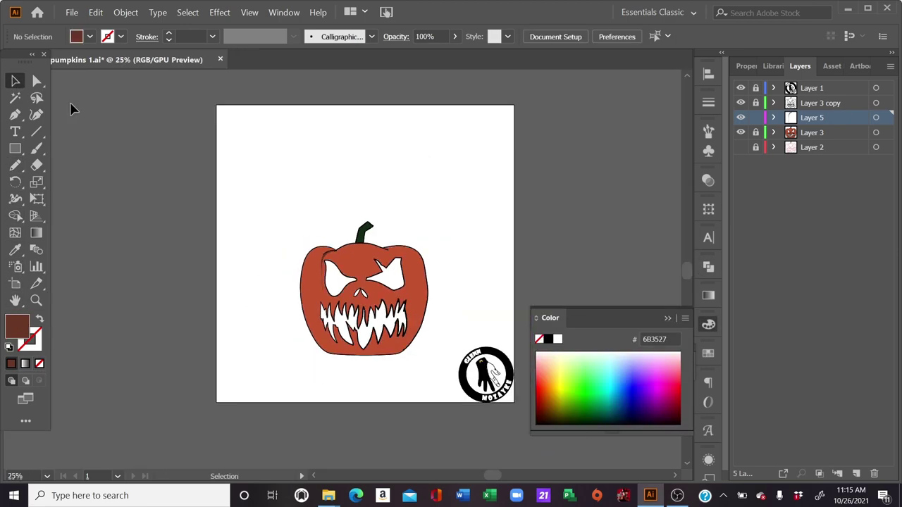
key(ctrl+plus)
key(ctrl+plus)
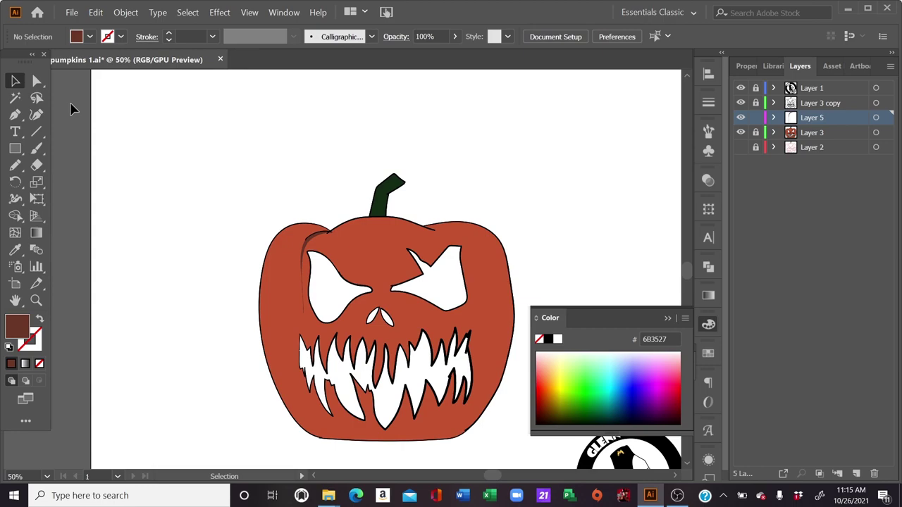
key(ctrl+plus)
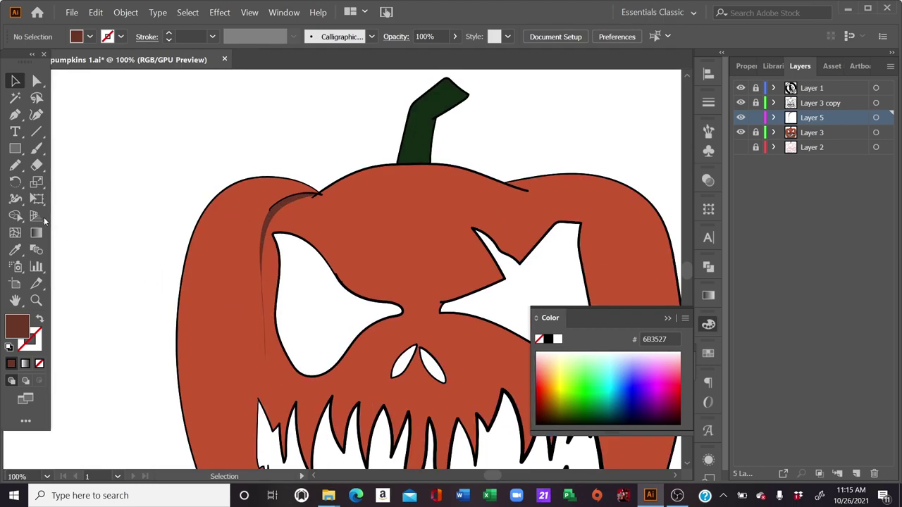
Draw a pencil rib line from the stem toward the eye.
click(15, 165)
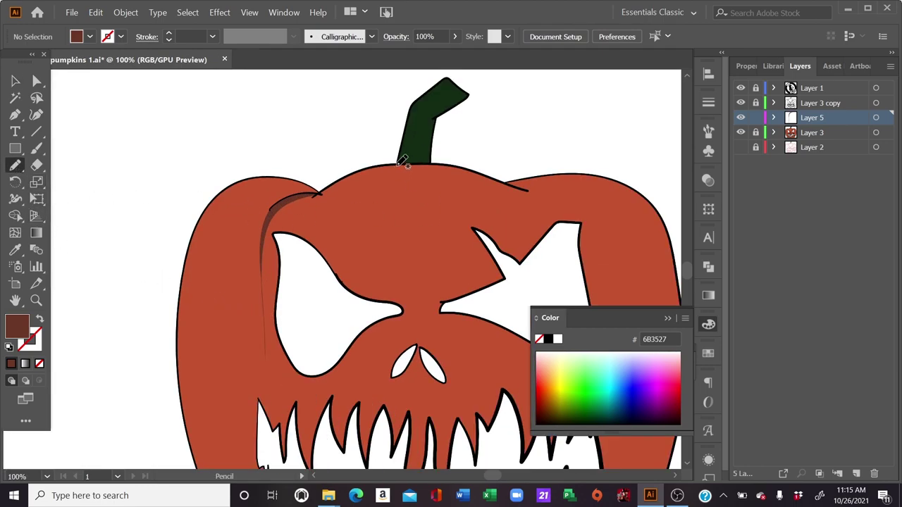
mouse_move(399, 164)
mouse_down()
mouse_move(378, 279)
mouse_move(398, 164)
mouse_up()
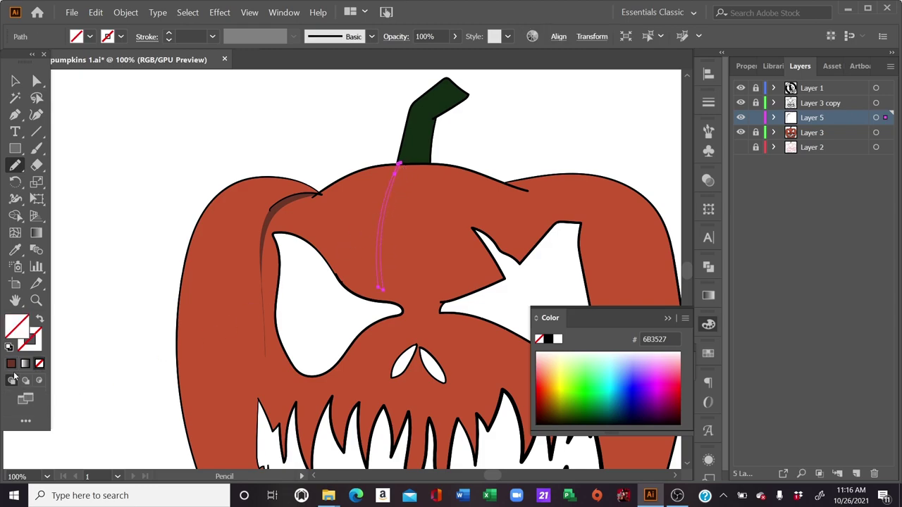
click(15, 80)
click(162, 166)
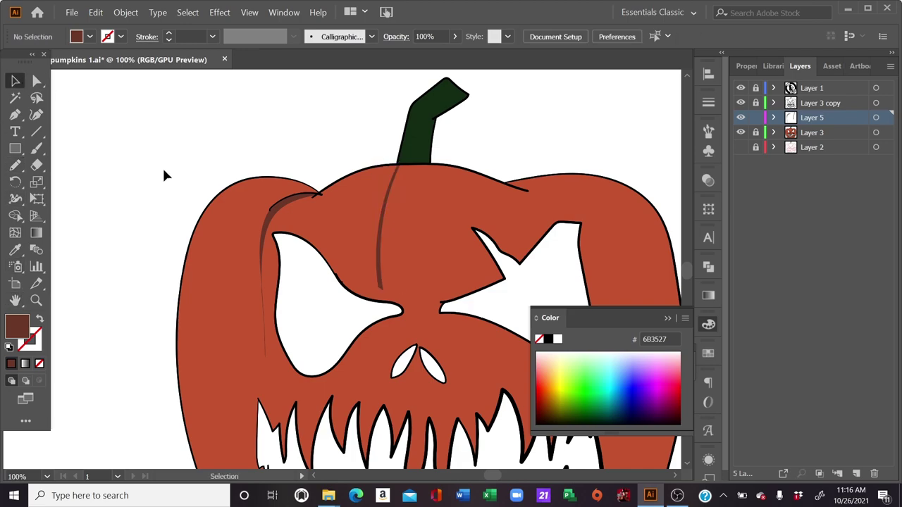
key(ctrl+minus)
key(ctrl+minus)
key(ctrl+minus)
click(15, 164)
key(ctrl+plus)
key(ctrl+plus)
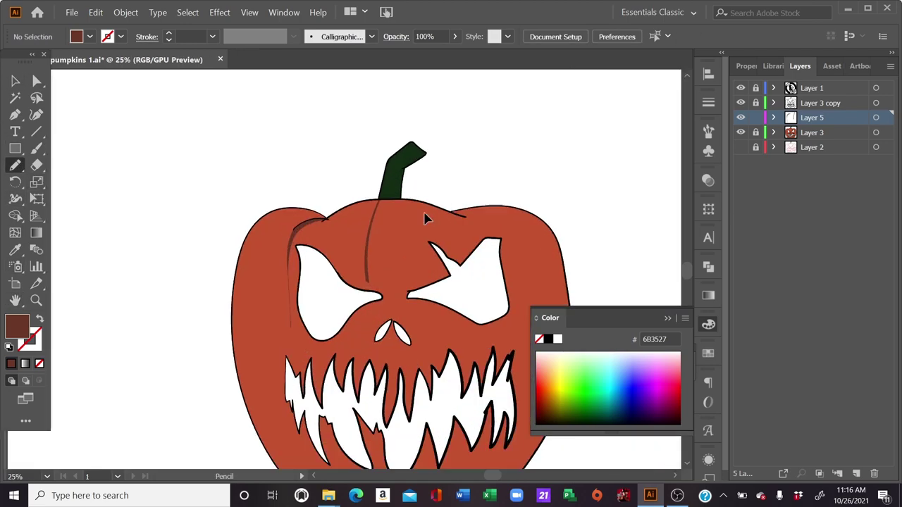
key(ctrl+plus)
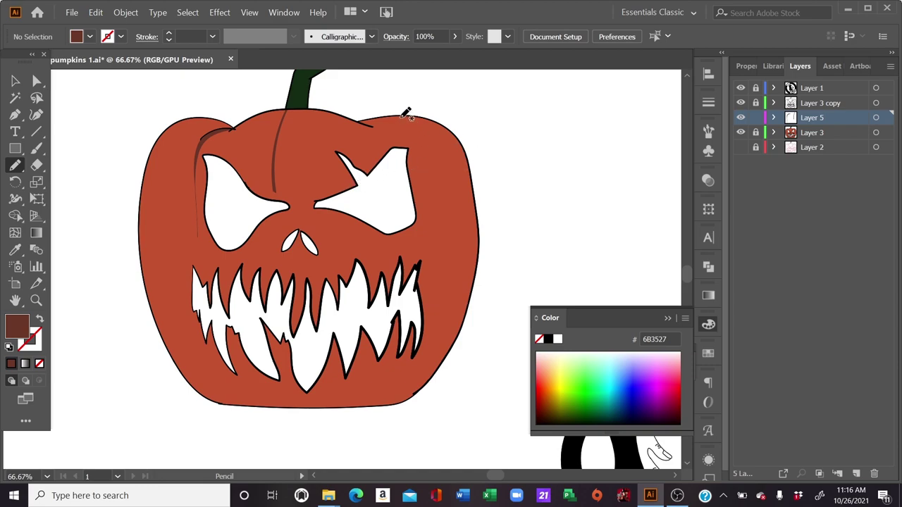
Draw a rib line running down the pumpkin's right side.
mouse_move(419, 126)
mouse_down()
mouse_move(448, 240)
mouse_move(439, 342)
mouse_move(425, 363)
mouse_up()
drag(416, 117, 418, 119)
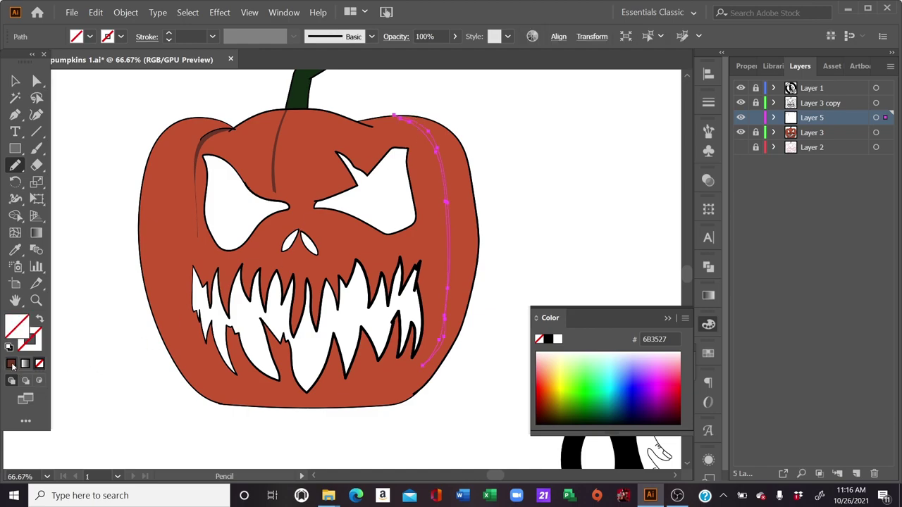
click(17, 82)
key(ctrl+shift+a)
key(ctrl+minus)
key(ctrl+minus)
key(ctrl+minus)
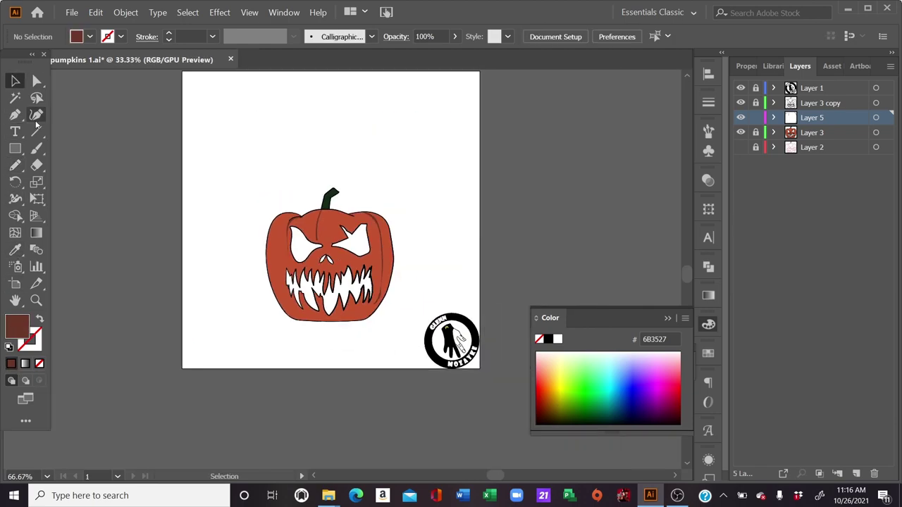
key(ctrl+plus)
key(ctrl+plus)
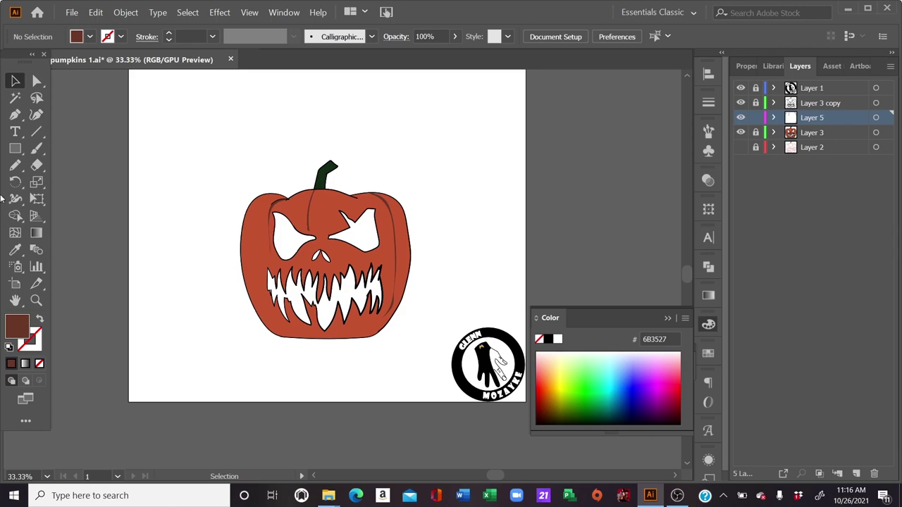
Draw a second rib line along the pumpkin's right side.
click(15, 166)
key(ctrl+plus)
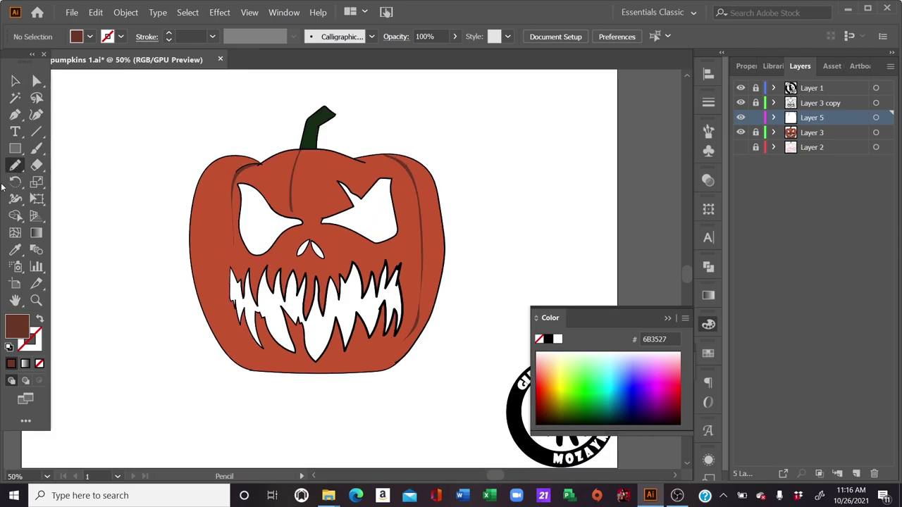
key(ctrl+plus)
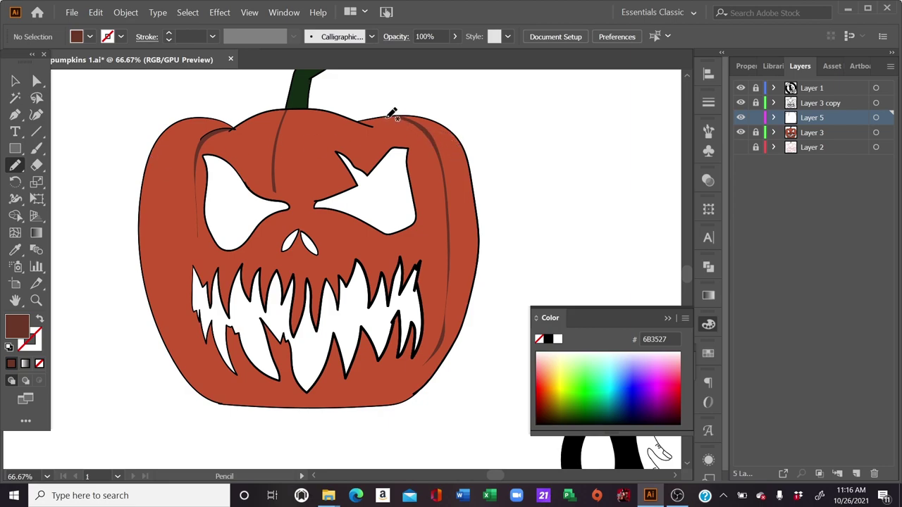
mouse_move(392, 118)
mouse_down()
mouse_move(423, 168)
mouse_move(435, 299)
mouse_move(419, 146)
mouse_up()
drag(398, 117, 384, 116)
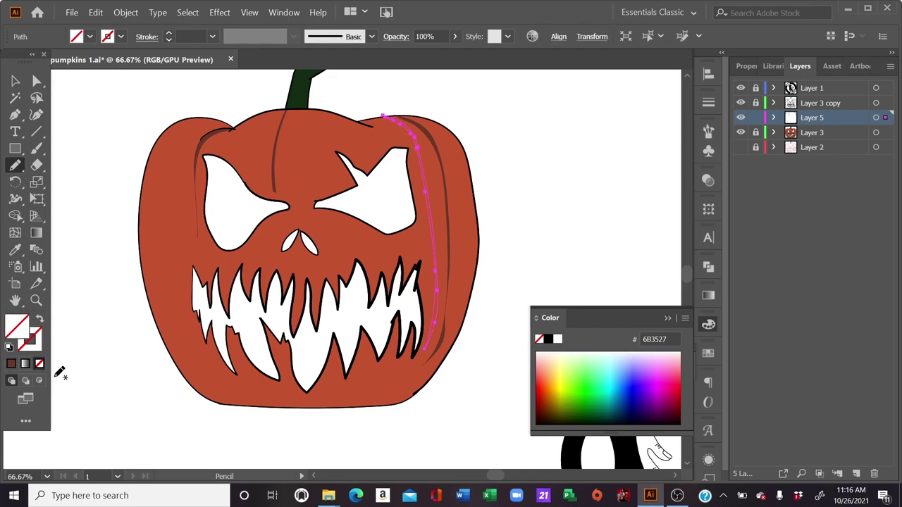
click(15, 81)
click(77, 107)
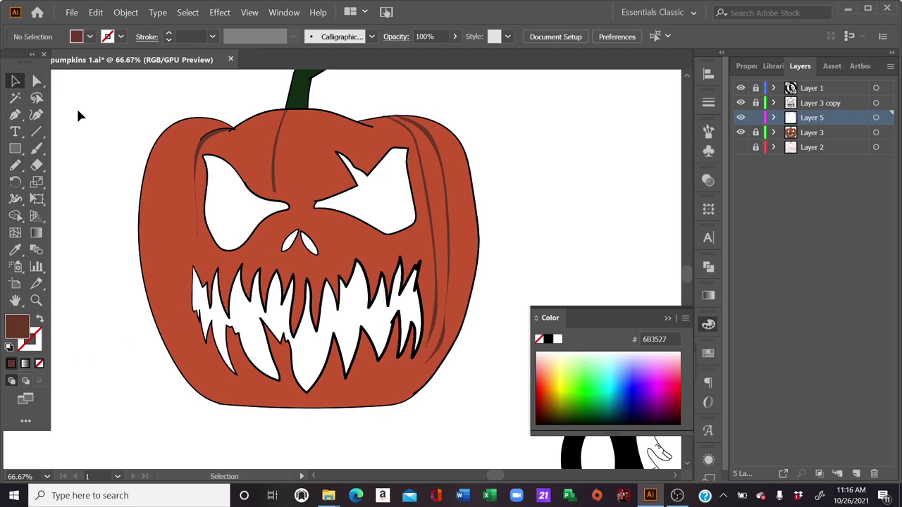
key(ctrl+minus)
key(ctrl+minus)
key(ctrl+minus)
Draw a short rib line from the right eye down into the teeth.
key(ctrl+plus)
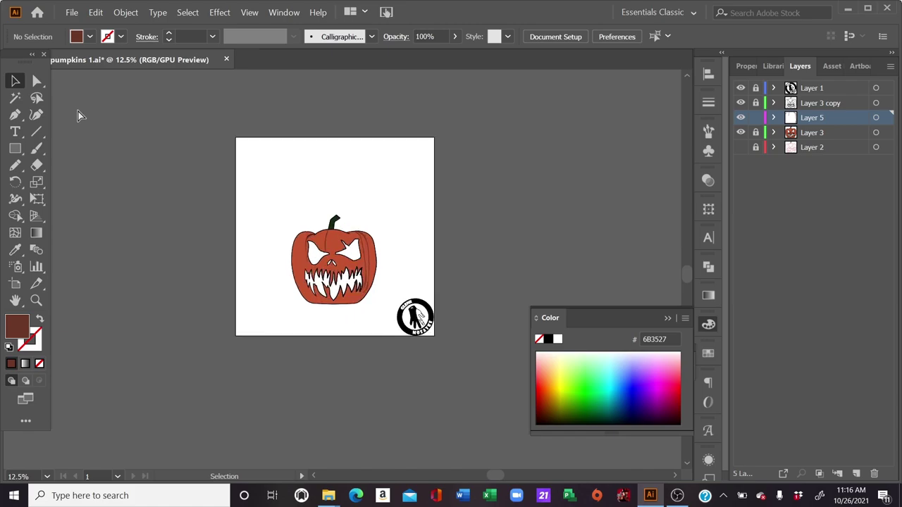
key(ctrl+plus)
key(ctrl+plus)
key(ctrl+plus)
key(ctrl+plus)
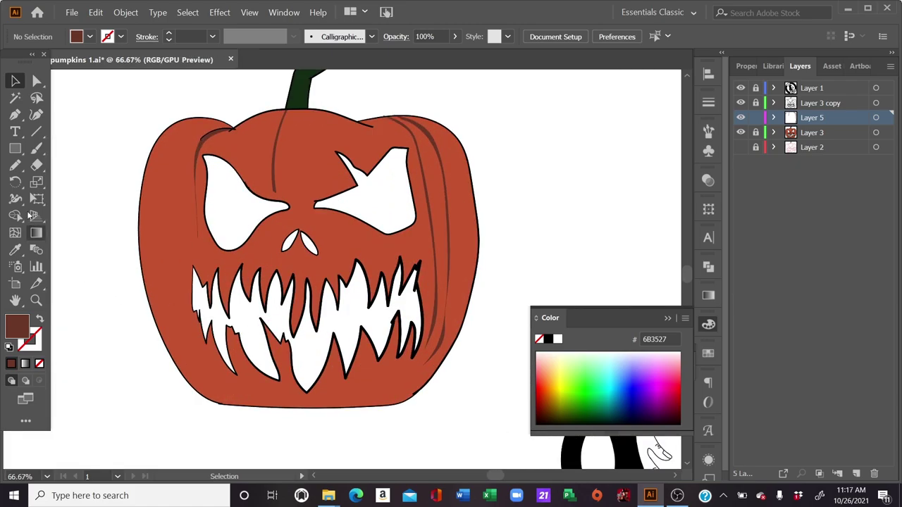
click(16, 165)
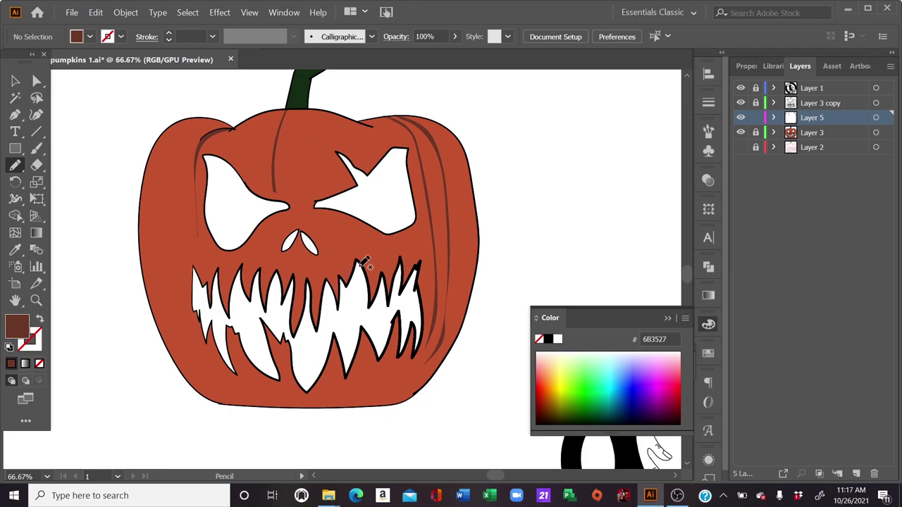
mouse_move(400, 231)
mouse_down()
mouse_move(403, 275)
mouse_move(401, 231)
mouse_up()
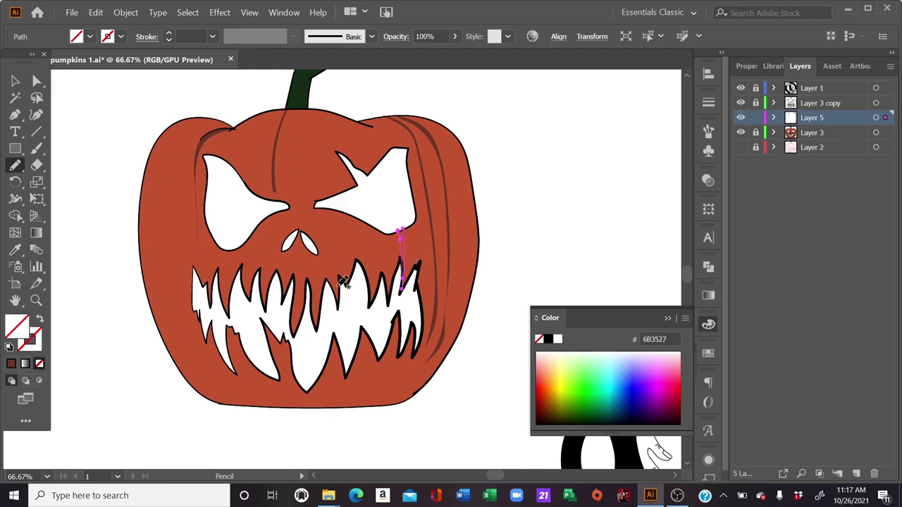
click(15, 81)
click(76, 105)
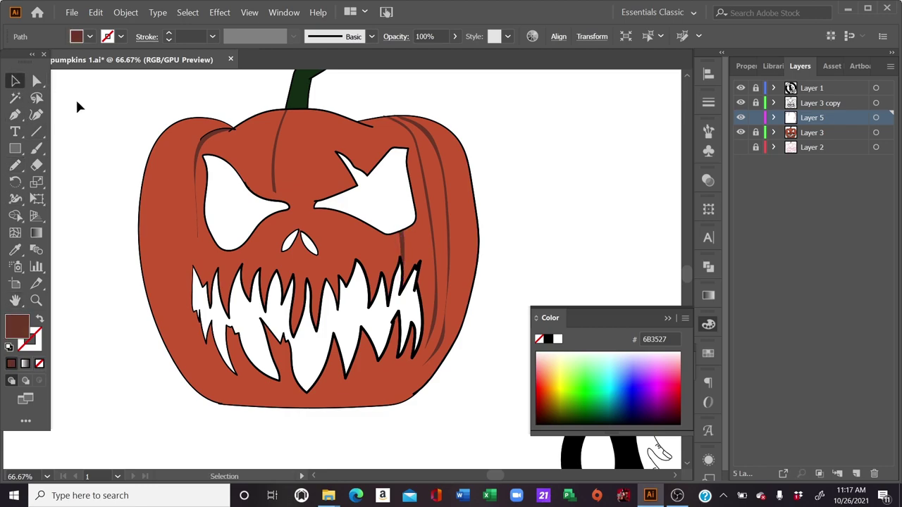
key(ctrl+minus)
key(ctrl+minus)
key(ctrl+minus)
key(ctrl+plus)
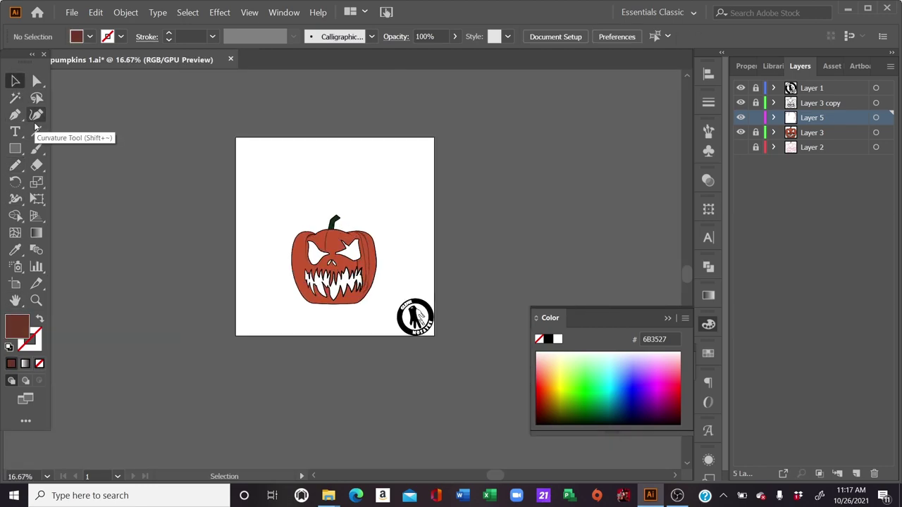
key(ctrl+plus)
key(ctrl+plus)
key(ctrl+plus)
Zoom in and out to inspect the finished rib lines.
key(ctrl+plus)
key(ctrl+plus)
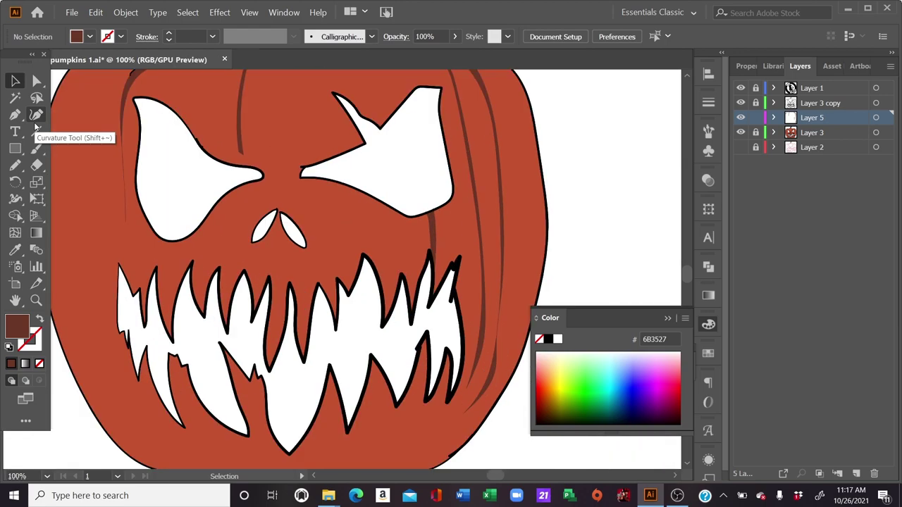
key(ctrl+minus)
key(ctrl+minus)
key(ctrl+minus)
key(ctrl+minus)
key(ctrl+minus)
key(ctrl+minus)
key(ctrl+plus)
key(ctrl+plus)
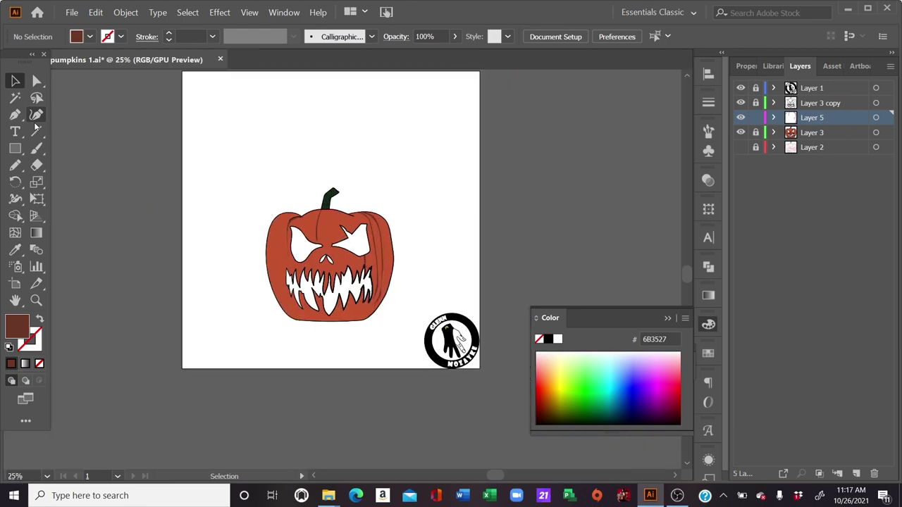
key(ctrl+plus)
key(ctrl+plus)
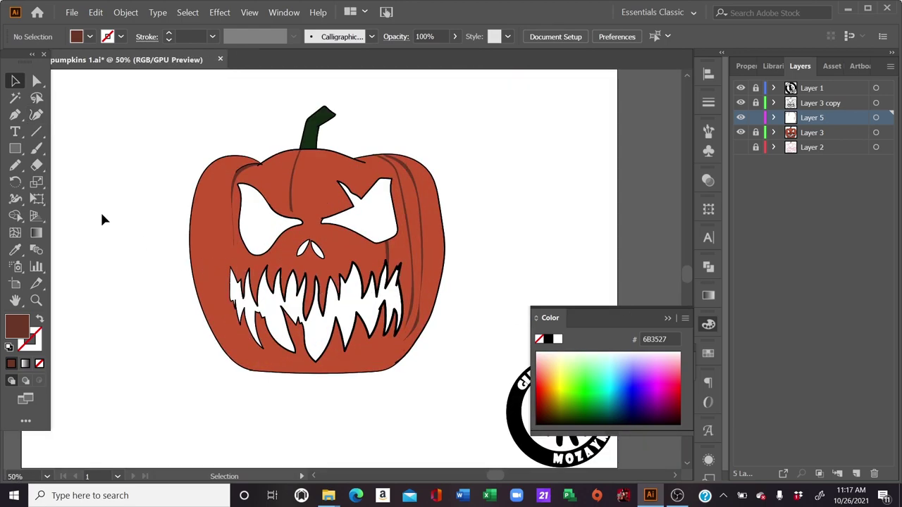
click(15, 165)
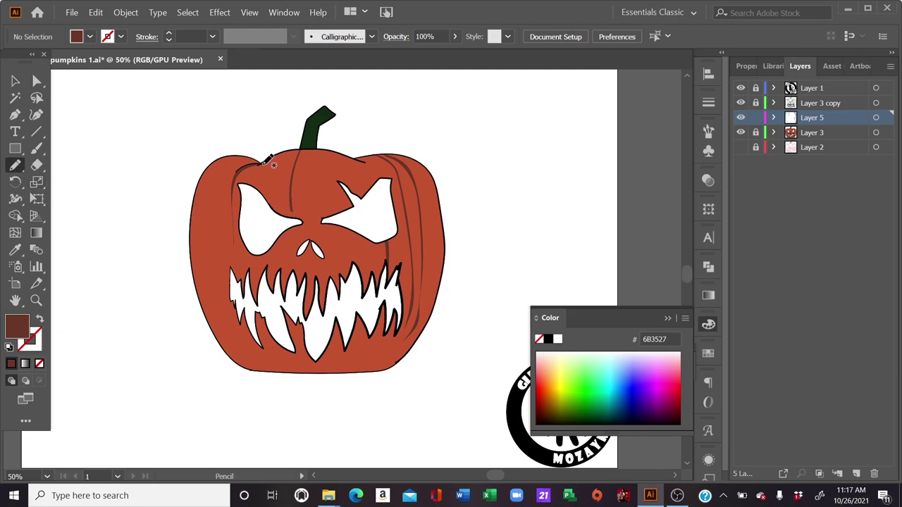
Draw a rib line from the top of the pumpkin toward the left eye.
drag(284, 152, 270, 196)
drag(273, 198, 272, 183)
drag(284, 155, 283, 153)
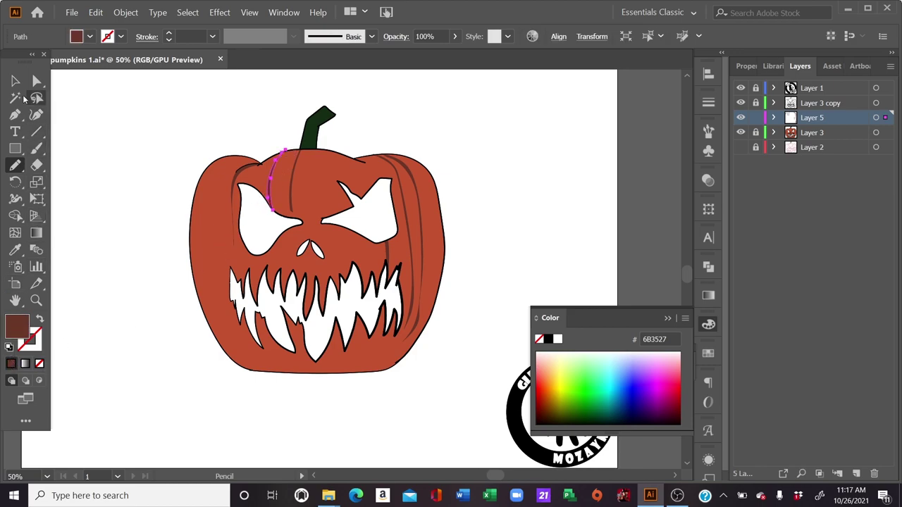
key(v)
click(71, 110)
key(ctrl+minus)
key(ctrl+minus)
key(ctrl+minus)
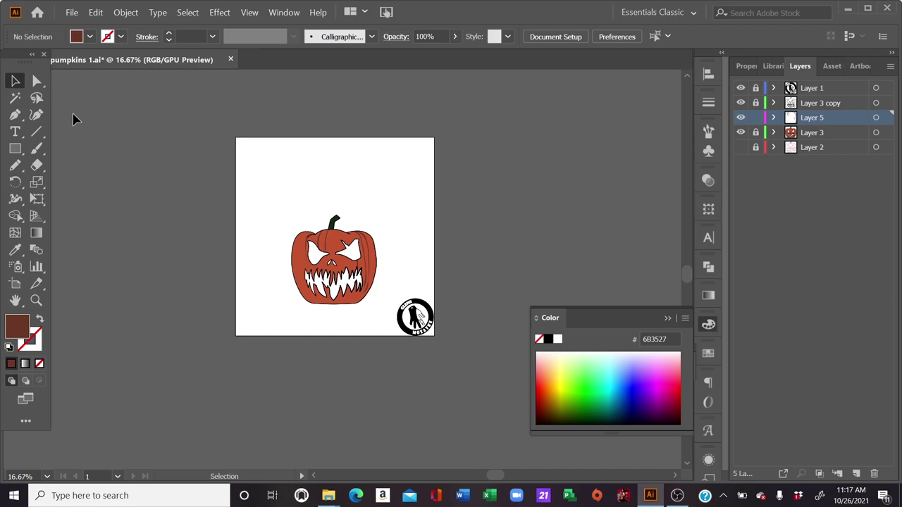
key(ctrl+equal)
key(ctrl+equal)
key(ctrl+equal)
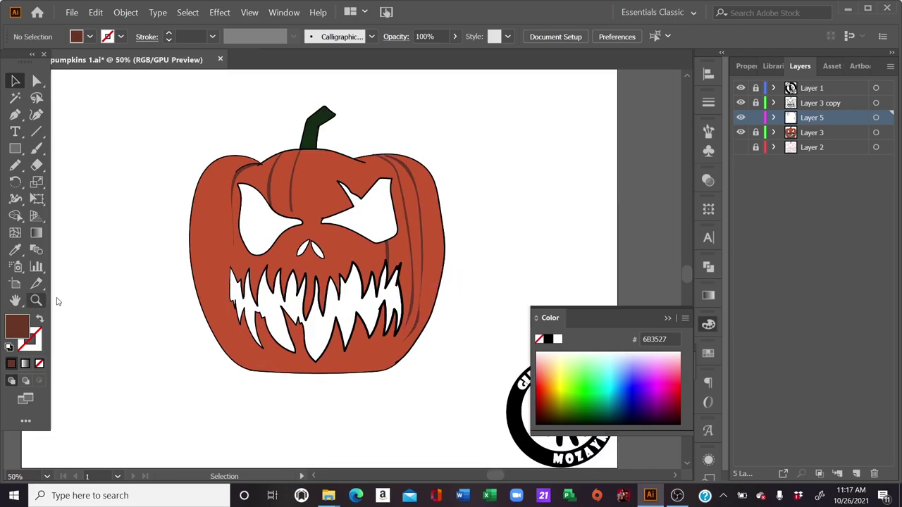
Draw a rib line along the pumpkin's left edge.
click(14, 168)
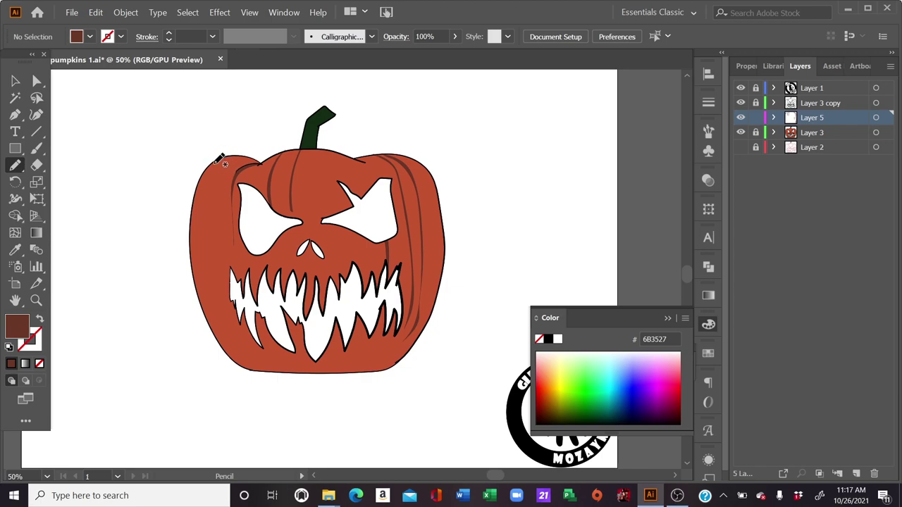
mouse_move(217, 161)
mouse_down()
mouse_move(201, 241)
mouse_move(210, 172)
mouse_up()
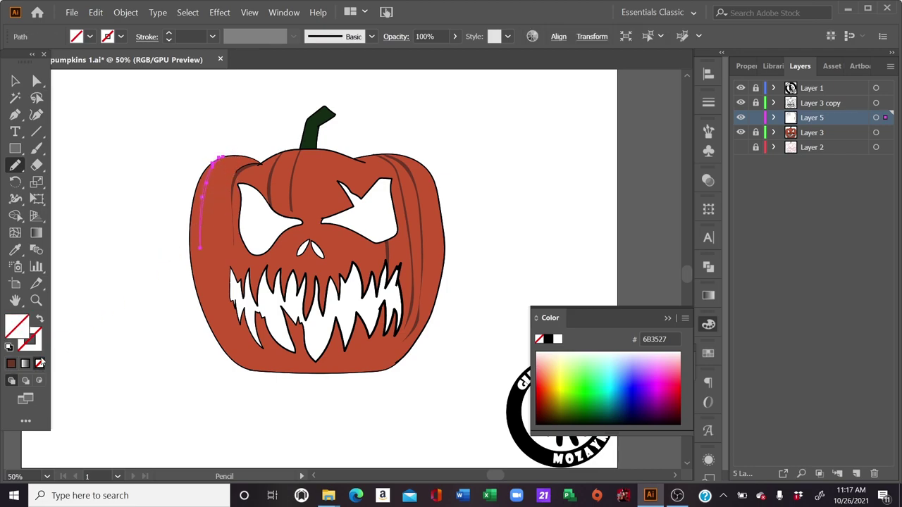
click(11, 364)
click(15, 81)
click(103, 110)
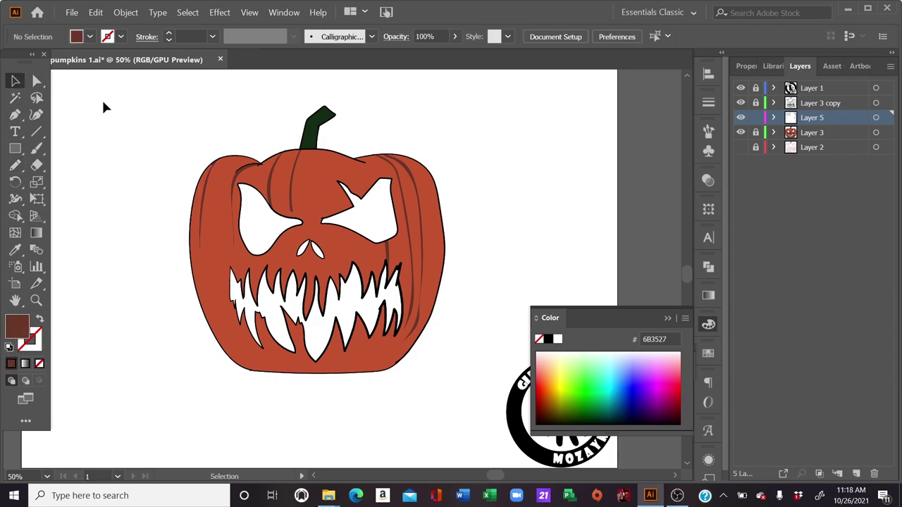
key(ctrl+minus)
key(ctrl+minus)
Add a curved shading line on the lower-left side beside the teeth and make Layer 3 active.
drag(433, 269, 530, 199)
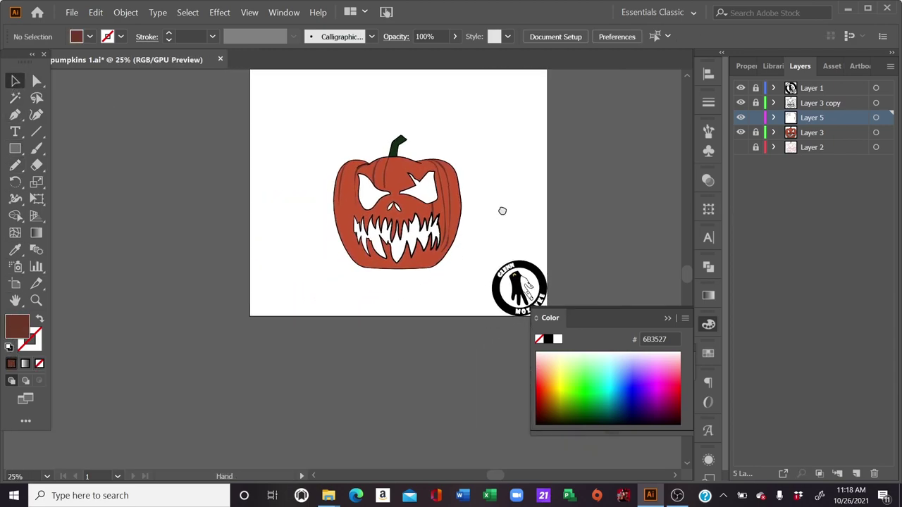
click(16, 166)
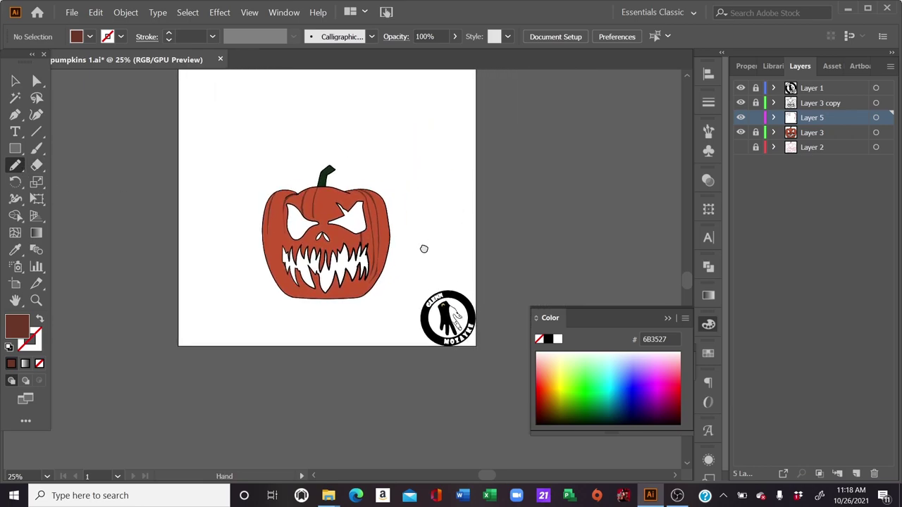
key(ctrl+equal)
key(ctrl+equal)
drag(435, 237, 534, 257)
key(ctrl+equal)
key(ctrl+equal)
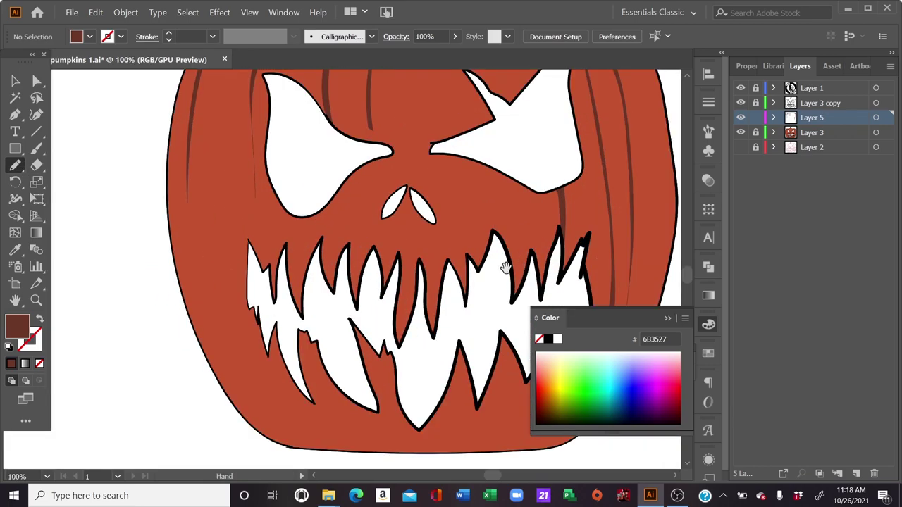
drag(479, 266, 373, 241)
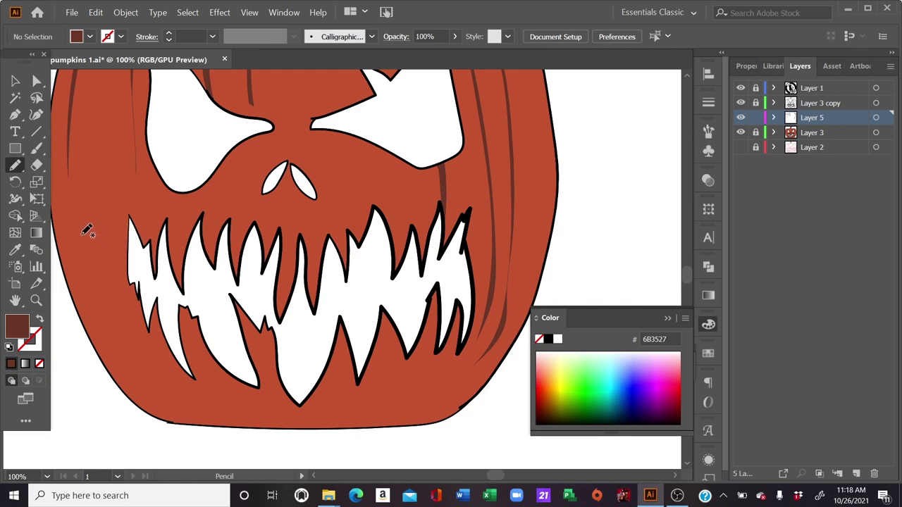
mouse_move(82, 233)
mouse_down()
mouse_move(144, 368)
mouse_move(81, 230)
mouse_up()
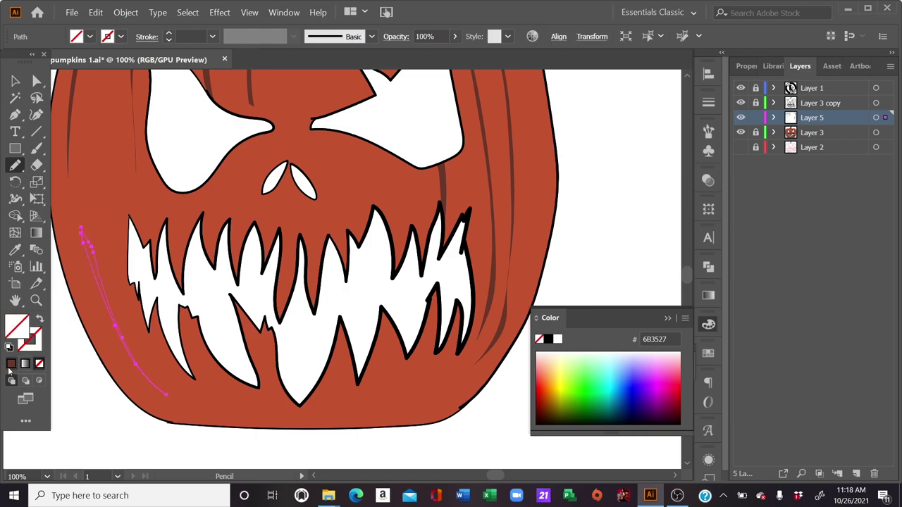
click(16, 81)
click(564, 175)
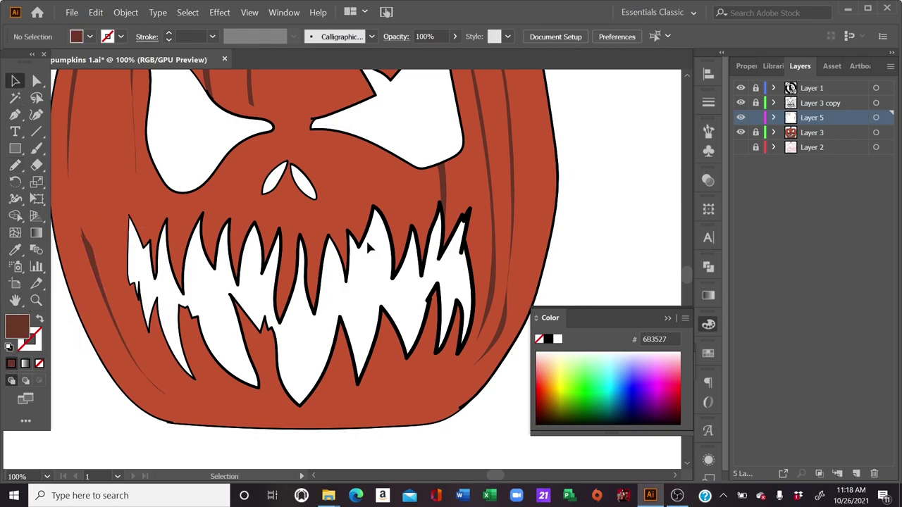
key(ctrl+minus)
key(ctrl+minus)
key(ctrl+minus)
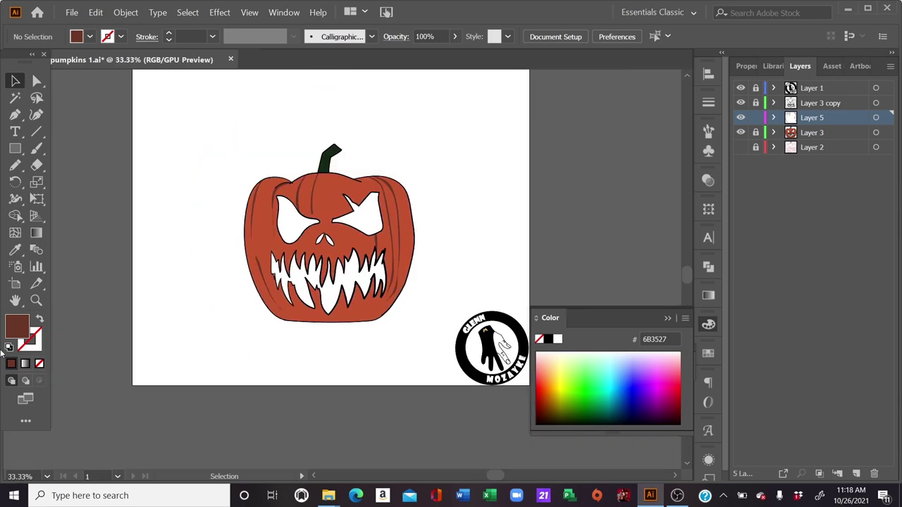
key(ctrl+minus)
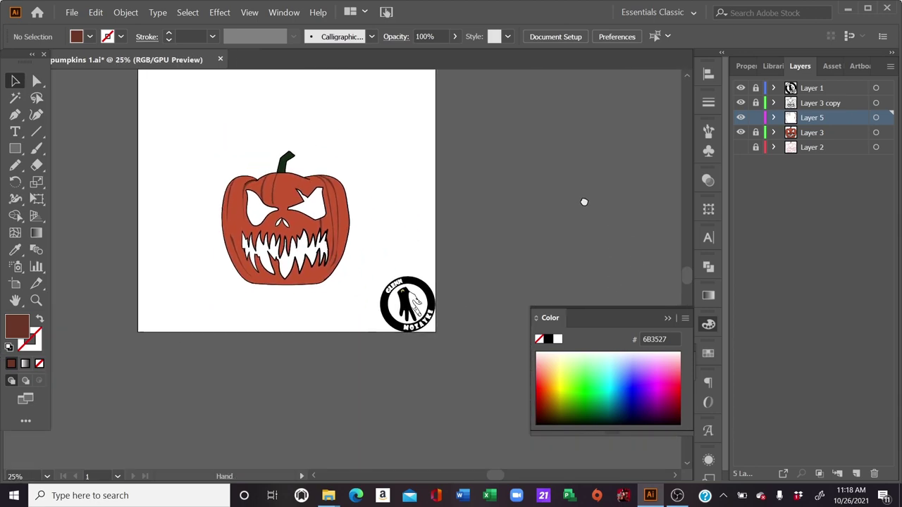
click(810, 133)
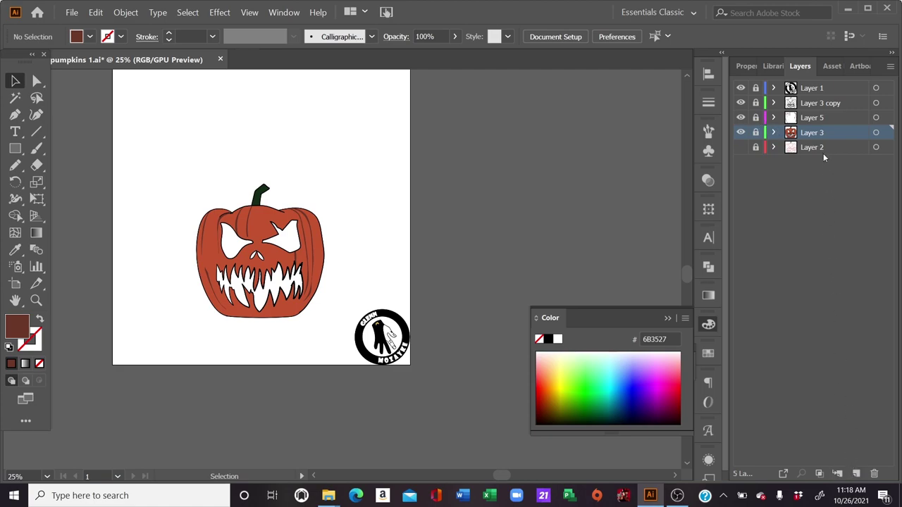
Add a new Layer 6 above Layer 5 with a dark brown 331B16 fill.
click(817, 118)
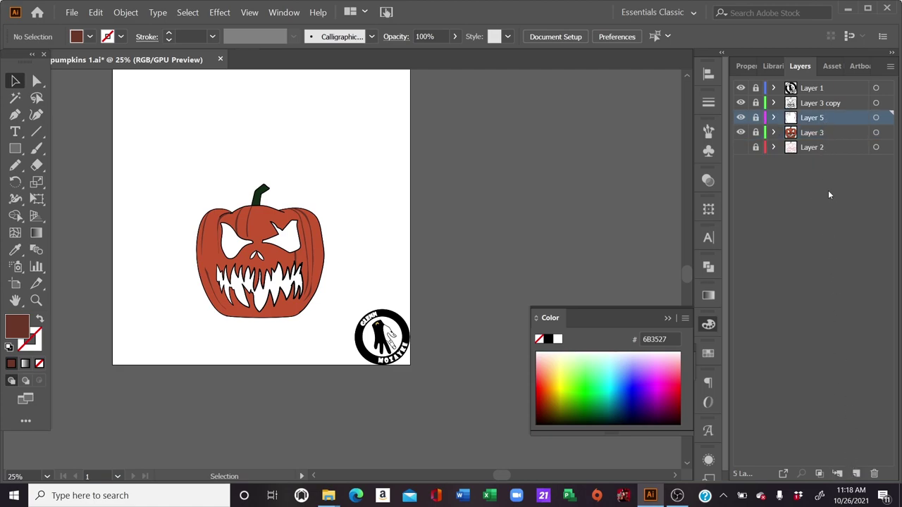
click(857, 474)
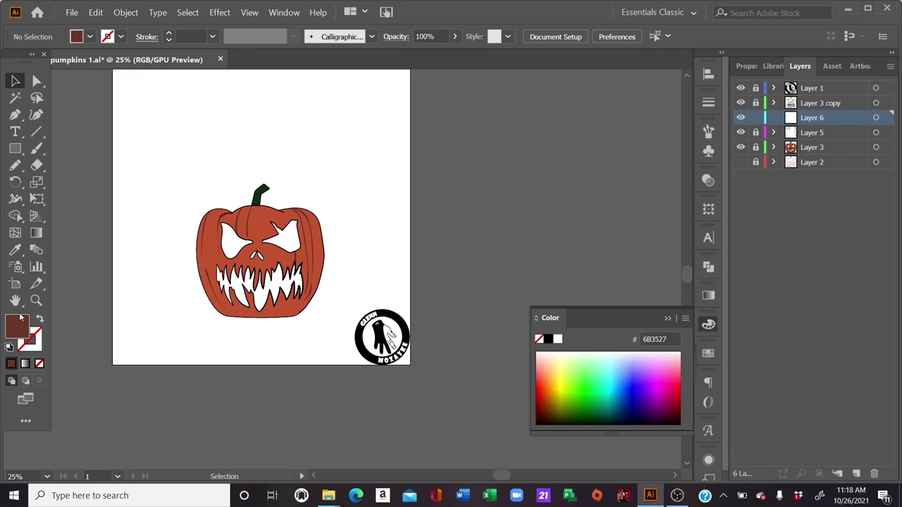
double_click(23, 336)
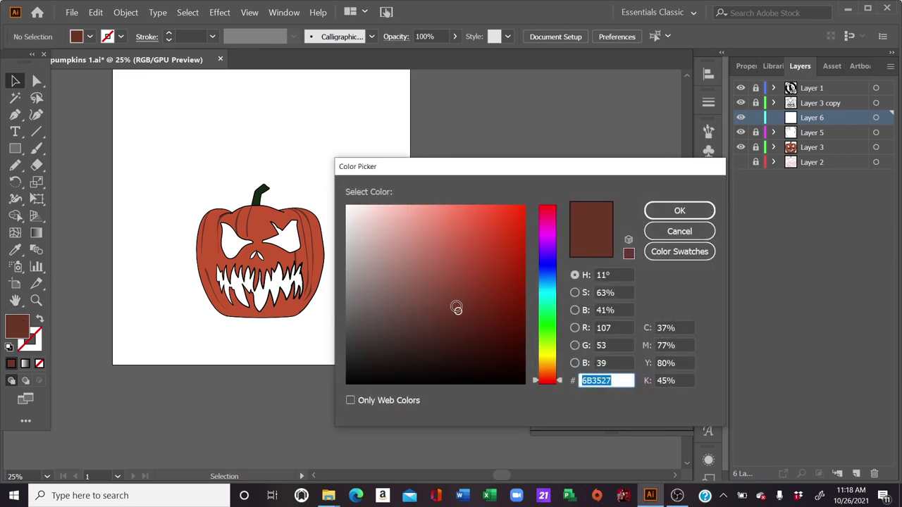
drag(455, 307, 447, 346)
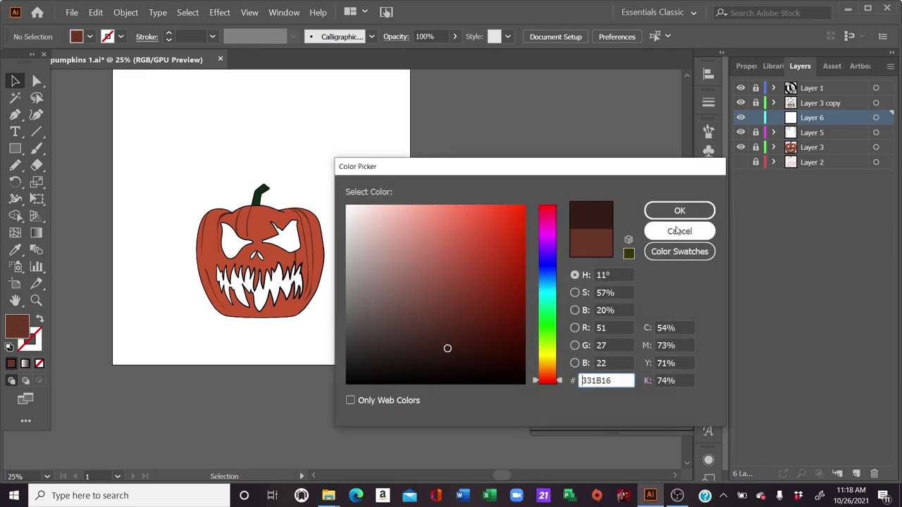
click(679, 210)
Zoom onto the lower mouth and begin tracing a zigzag outline beneath the teeth.
click(15, 165)
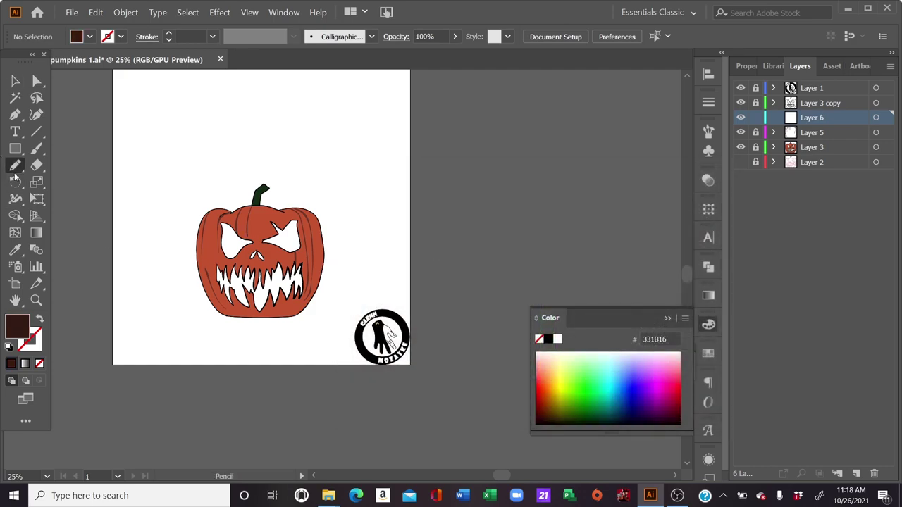
scroll(423, 247, up, 2)
scroll(493, 211, up, 1)
scroll(514, 220, up, 1)
drag(515, 223, 369, 284)
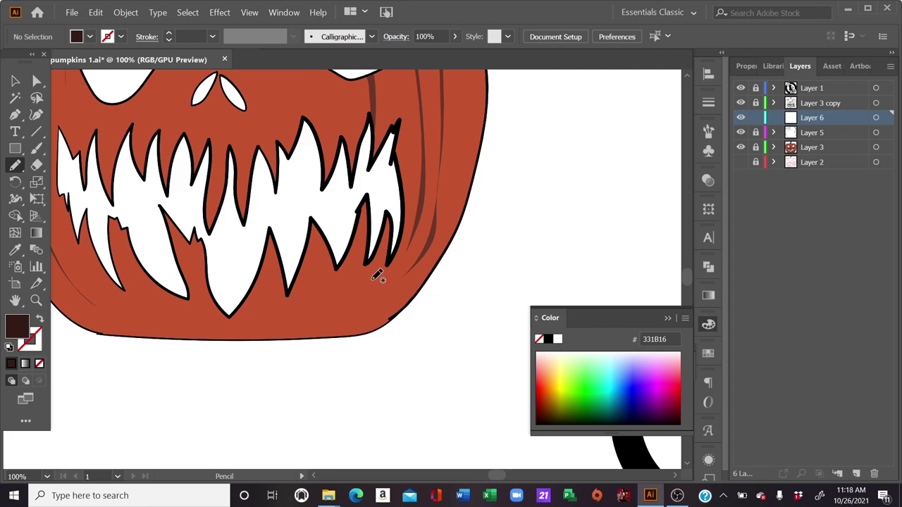
drag(312, 274, 376, 278)
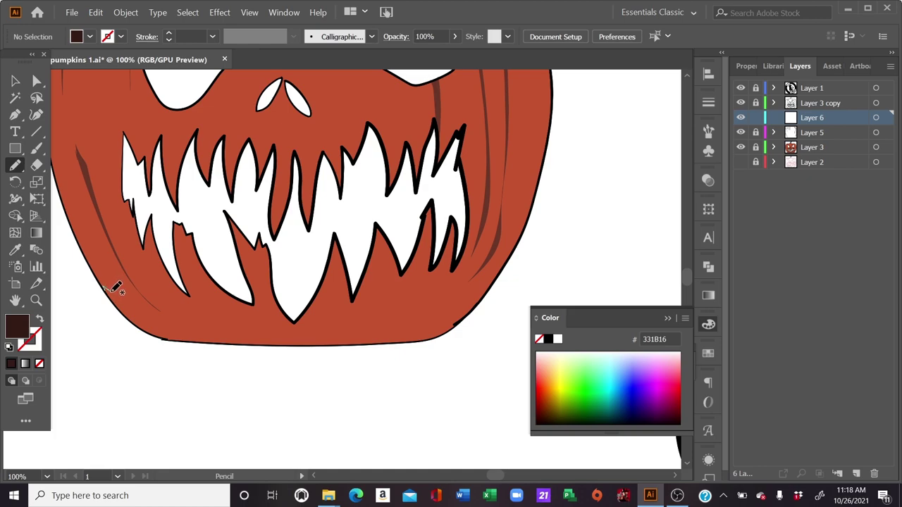
mouse_move(114, 293)
mouse_down()
mouse_move(159, 280)
mouse_move(196, 297)
mouse_move(193, 283)
mouse_move(258, 303)
mouse_move(252, 283)
mouse_move(295, 318)
mouse_move(325, 283)
mouse_move(345, 276)
mouse_move(354, 299)
mouse_move(391, 241)
mouse_move(400, 271)
mouse_move(422, 227)
mouse_up()
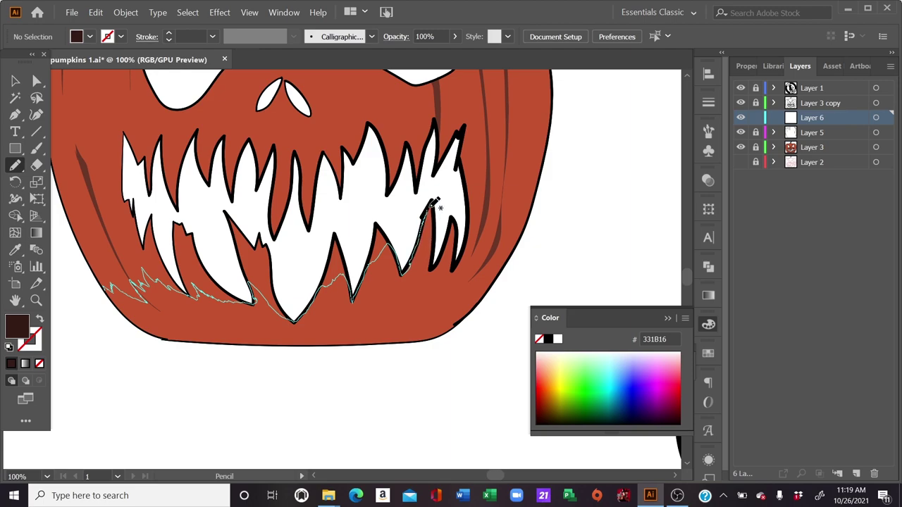
Trace the outline down the teeth and along the bottom edge, close it, and fill it dark brown.
drag(433, 206, 433, 262)
mouse_move(437, 268)
mouse_down()
mouse_move(456, 225)
mouse_move(453, 250)
mouse_move(474, 305)
mouse_move(456, 324)
mouse_up()
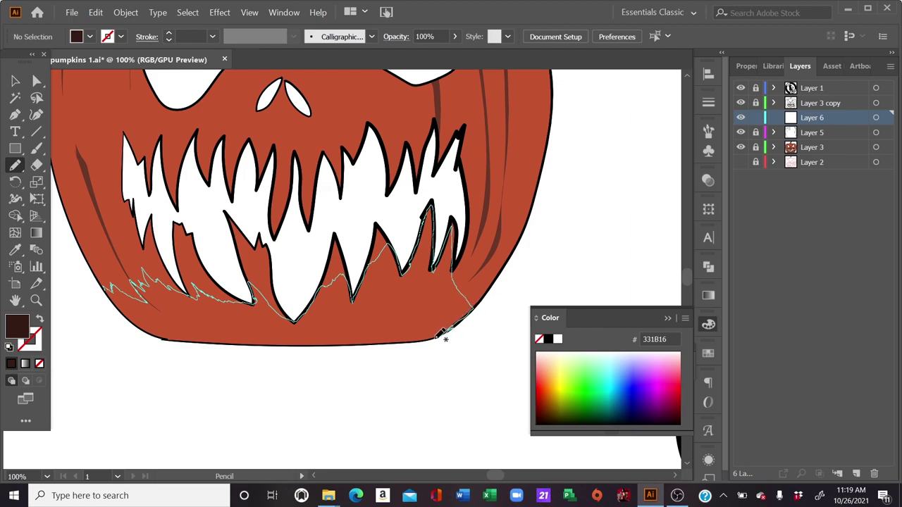
drag(423, 339, 415, 341)
mouse_move(375, 342)
mouse_down()
mouse_move(173, 339)
mouse_move(116, 305)
mouse_up()
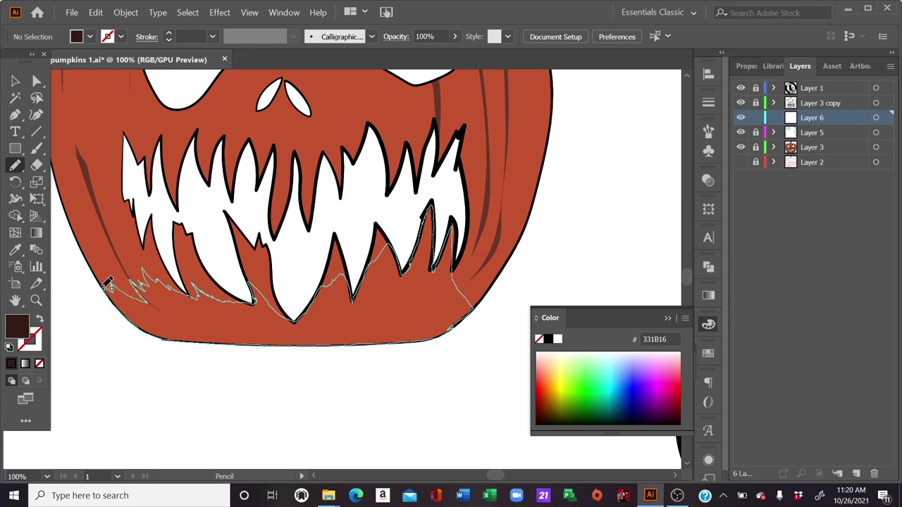
drag(115, 288, 107, 287)
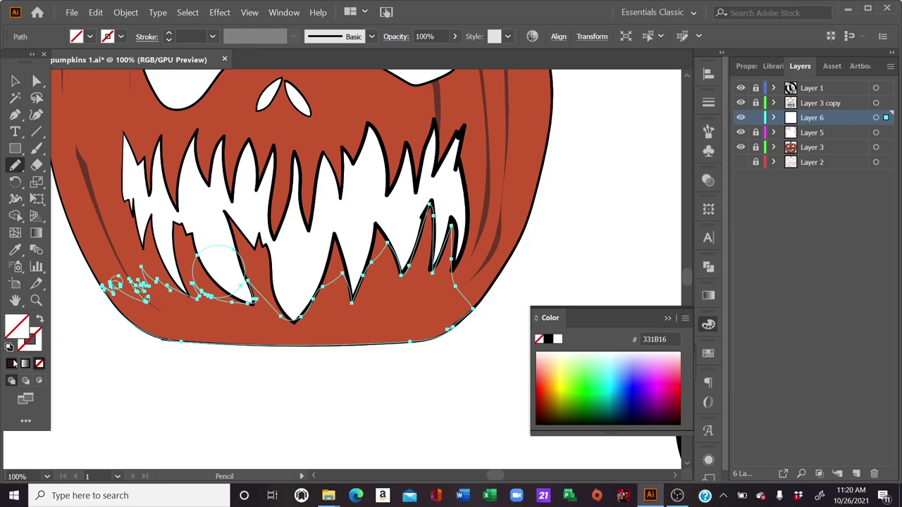
click(13, 364)
Erase the stray round blob beside the lower tooth and the small dark dot at lower left.
click(15, 81)
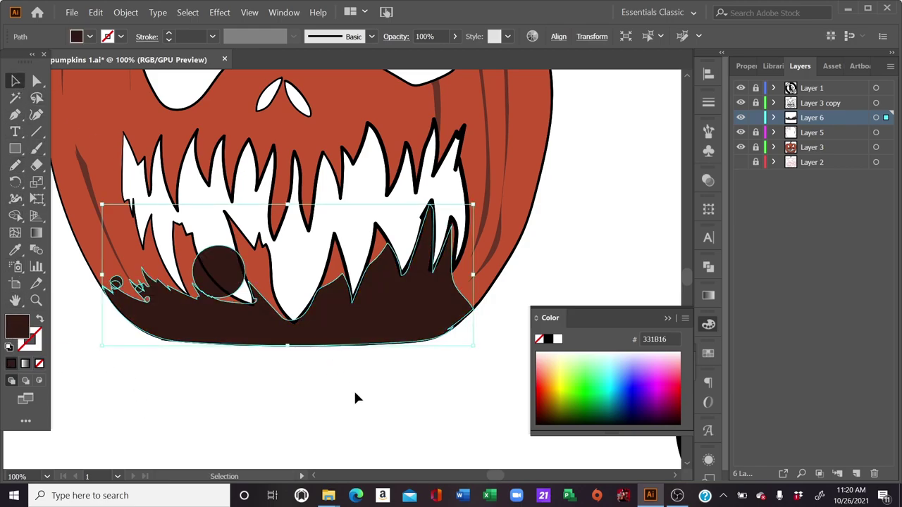
click(356, 398)
key(ctrl+minus)
key(ctrl+minus)
key(ctrl+minus)
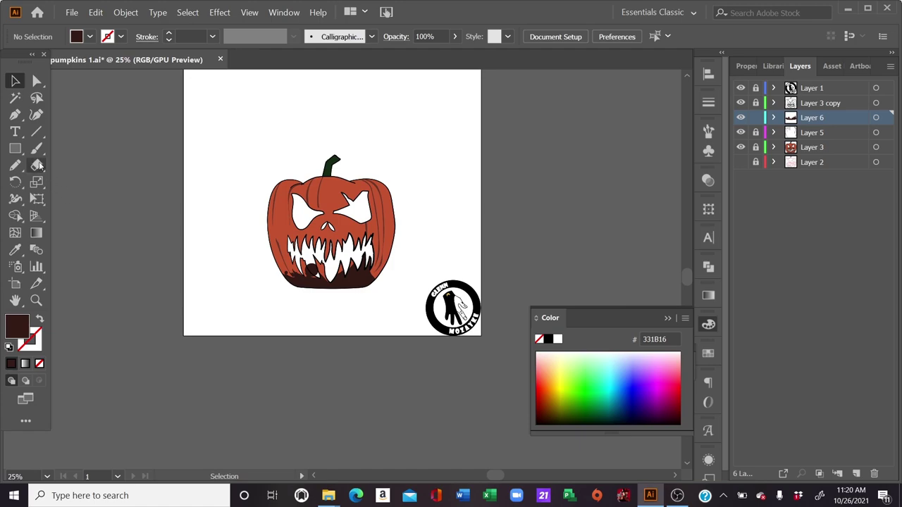
click(36, 165)
key(ctrl+plus)
key(ctrl+plus)
key(ctrl+plus)
key(ctrl+plus)
drag(220, 281, 200, 268)
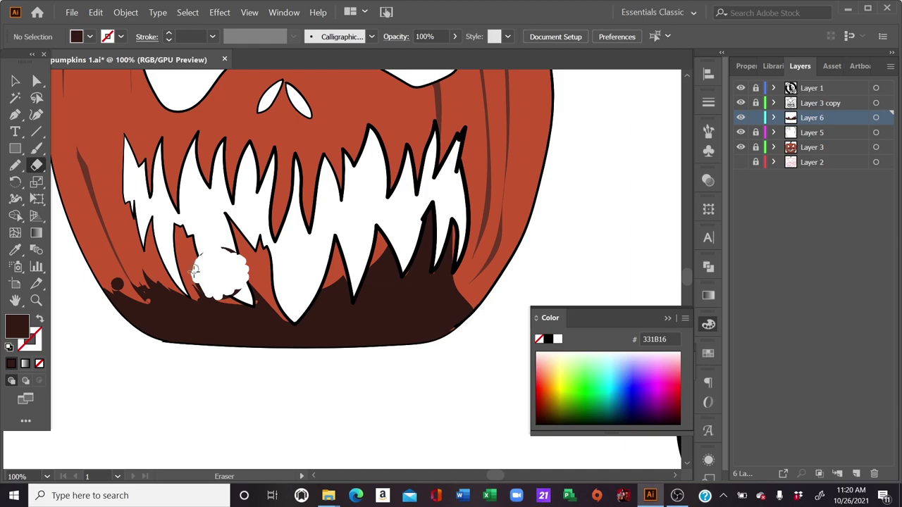
drag(195, 270, 239, 294)
mouse_move(227, 255)
mouse_down()
mouse_move(206, 259)
mouse_move(233, 296)
mouse_move(208, 291)
mouse_move(225, 290)
mouse_up()
mouse_move(123, 279)
mouse_down()
mouse_move(112, 278)
mouse_move(136, 285)
mouse_move(127, 288)
mouse_up()
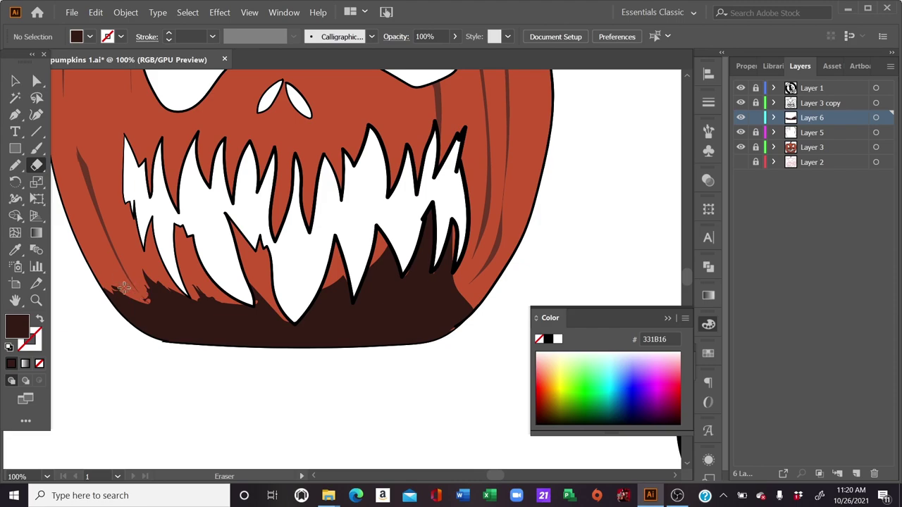
key(ctrl+minus)
key(ctrl+minus)
key(ctrl+minus)
key(ctrl+minus)
Sample the pumpkin orange onto the mouth shadow and darken its fill to 633428.
click(16, 80)
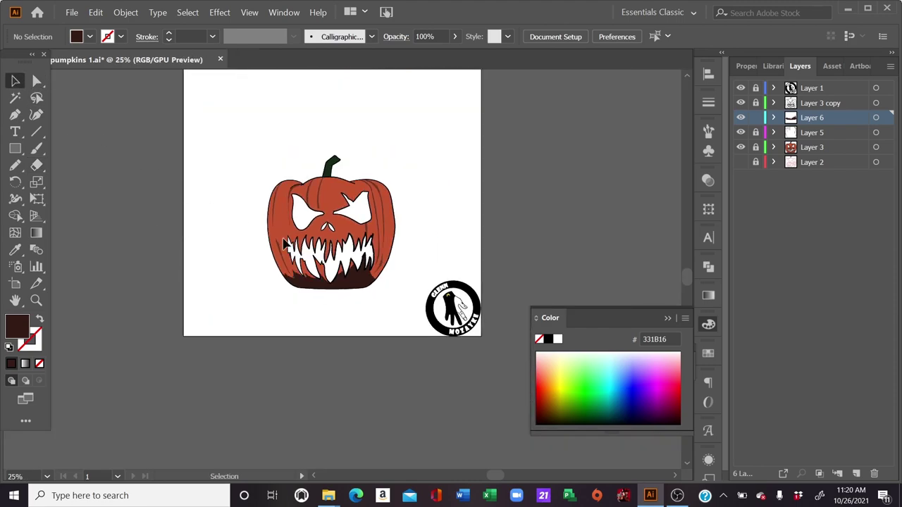
click(286, 254)
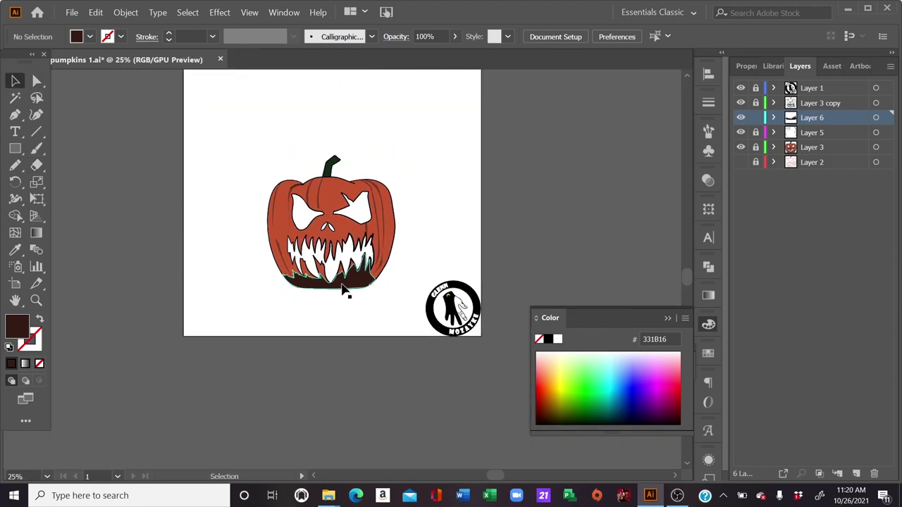
click(15, 249)
click(264, 227)
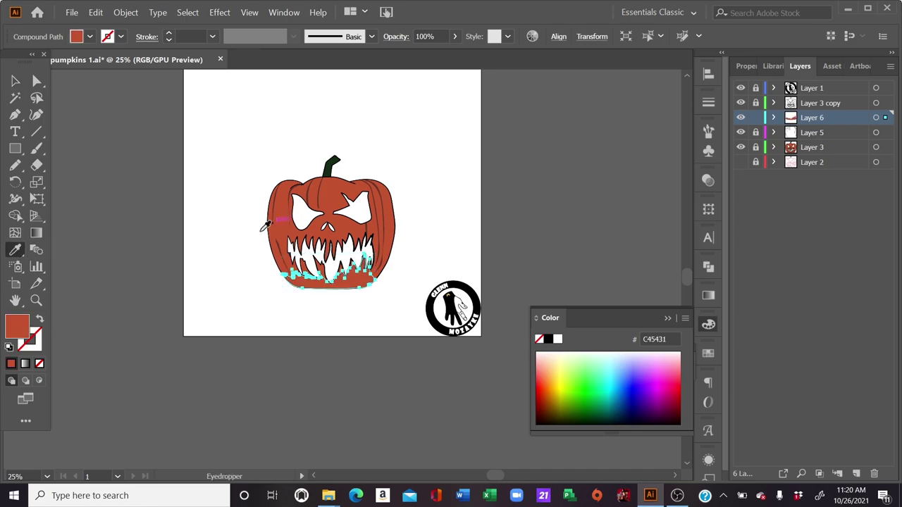
double_click(24, 326)
drag(478, 249, 453, 314)
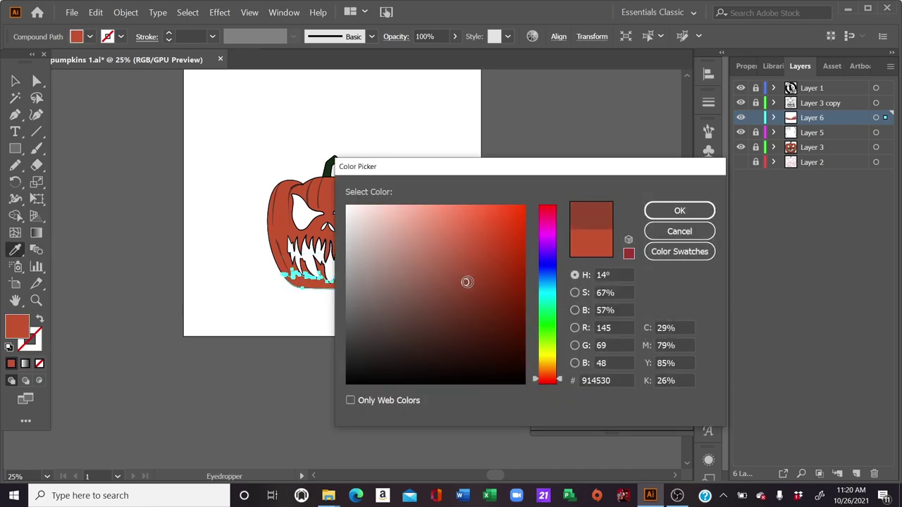
click(679, 211)
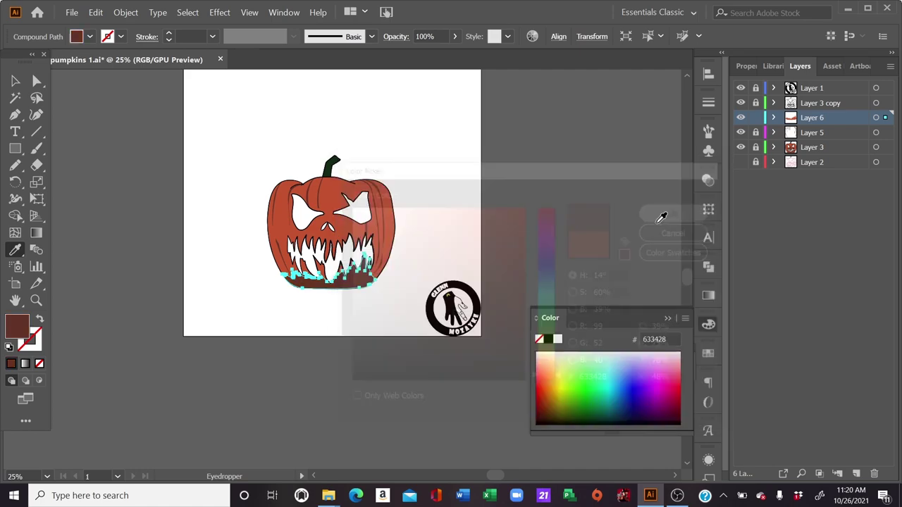
click(17, 81)
Add a new layer directly above Layer 2.
click(67, 91)
key(ctrl+minus)
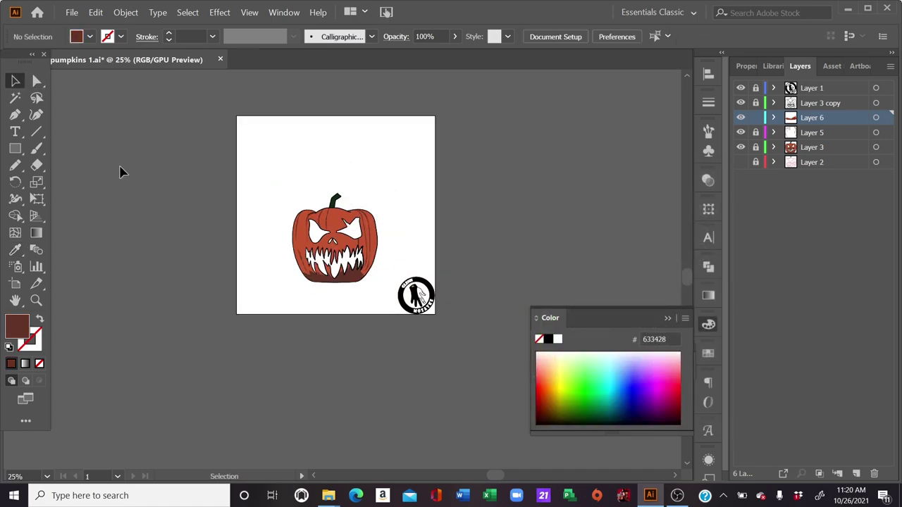
mouse_move(518, 188)
mouse_down()
mouse_move(576, 192)
mouse_move(556, 172)
mouse_move(418, 207)
mouse_up()
key(ctrl+plus)
key(ctrl+plus)
key(ctrl+plus)
drag(280, 224, 585, 253)
key(ctrl+minus)
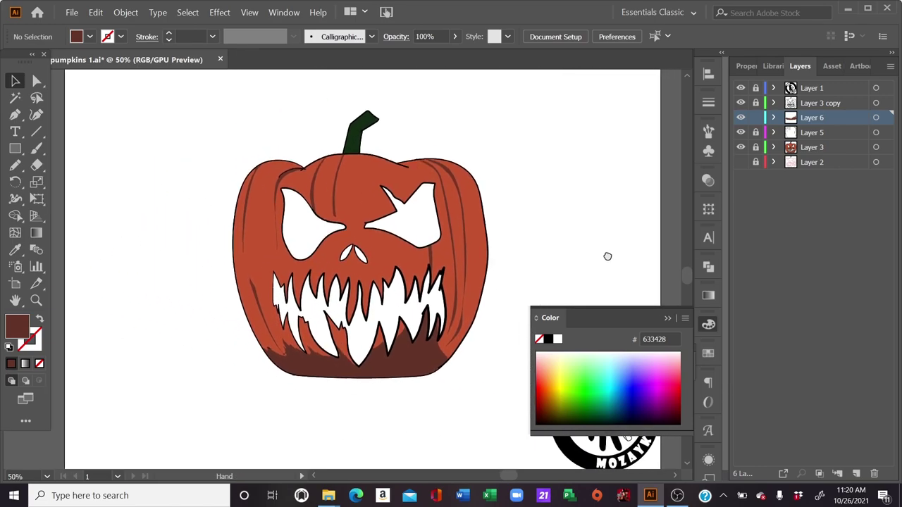
key(ctrl+minus)
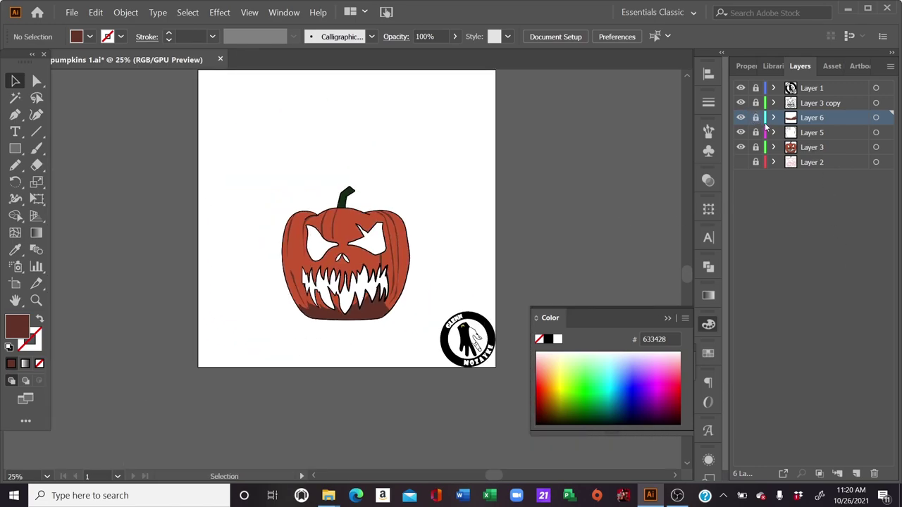
click(807, 164)
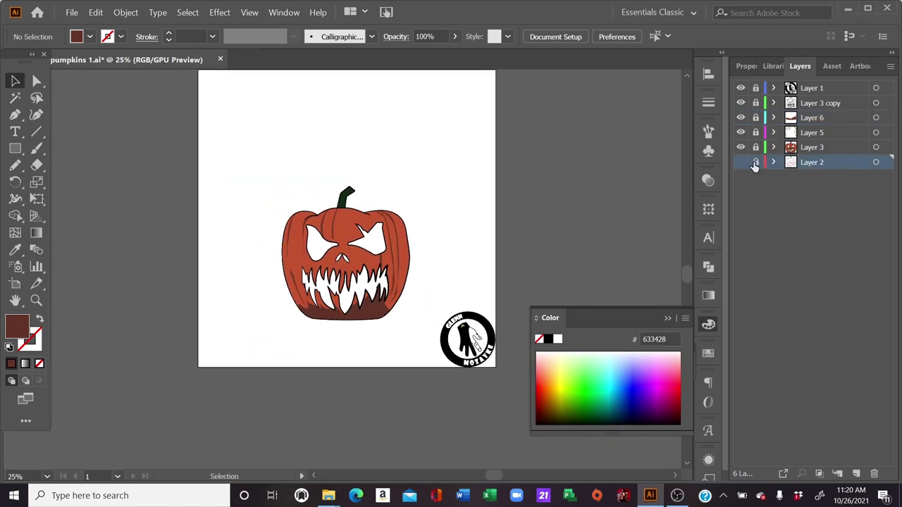
click(856, 474)
Draw a black rectangle covering the whole artboard and lock its layer.
click(15, 147)
key(ctrl+minus)
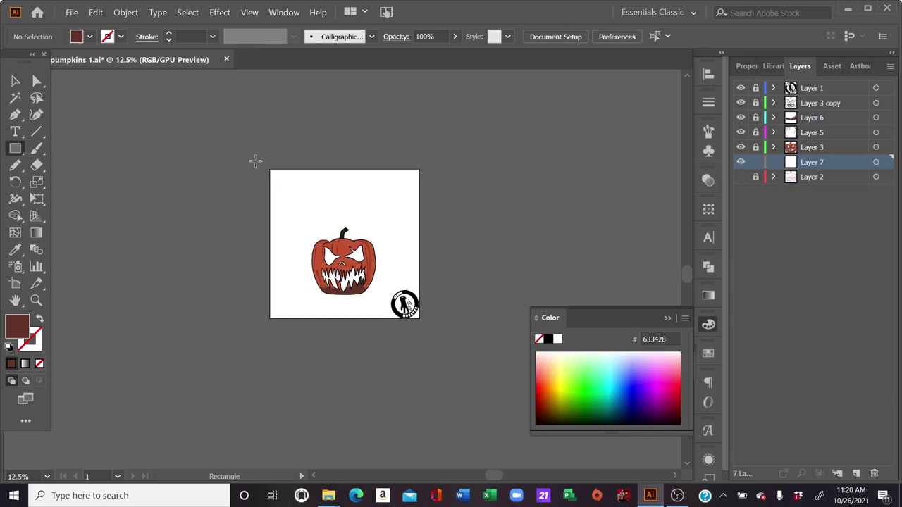
drag(238, 157, 452, 345)
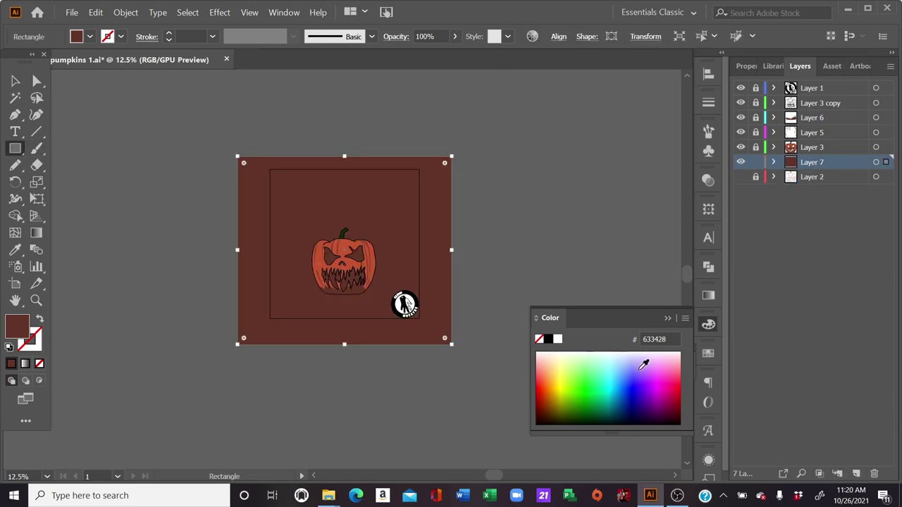
click(548, 339)
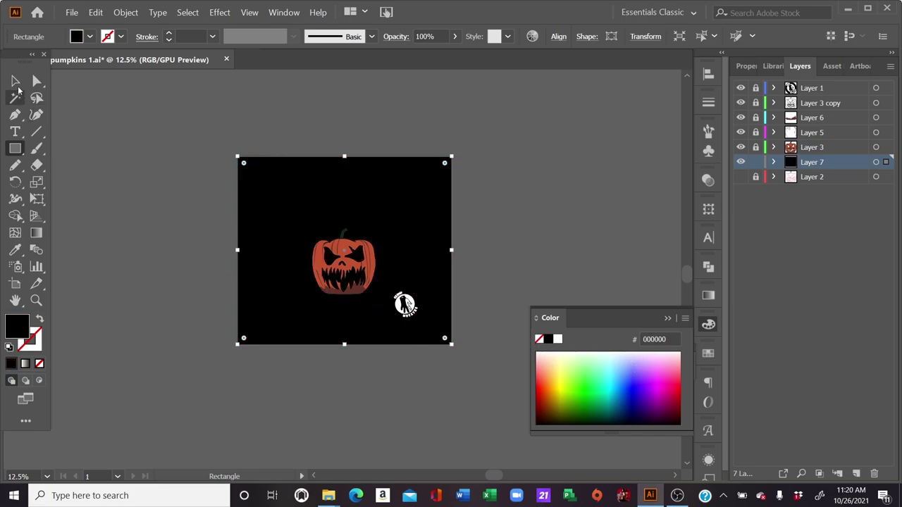
click(14, 81)
click(219, 212)
key(ctrl+plus)
key(ctrl+plus)
key(ctrl+plus)
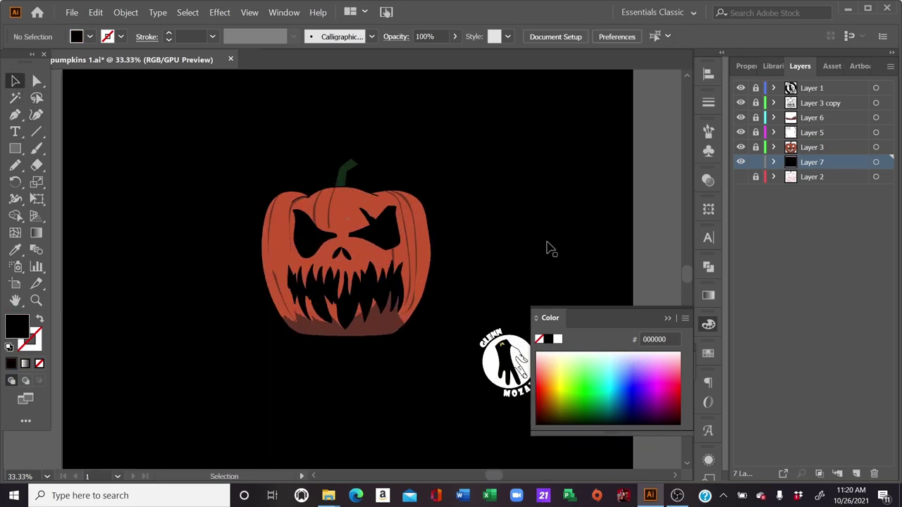
scroll(508, 246, right, 1)
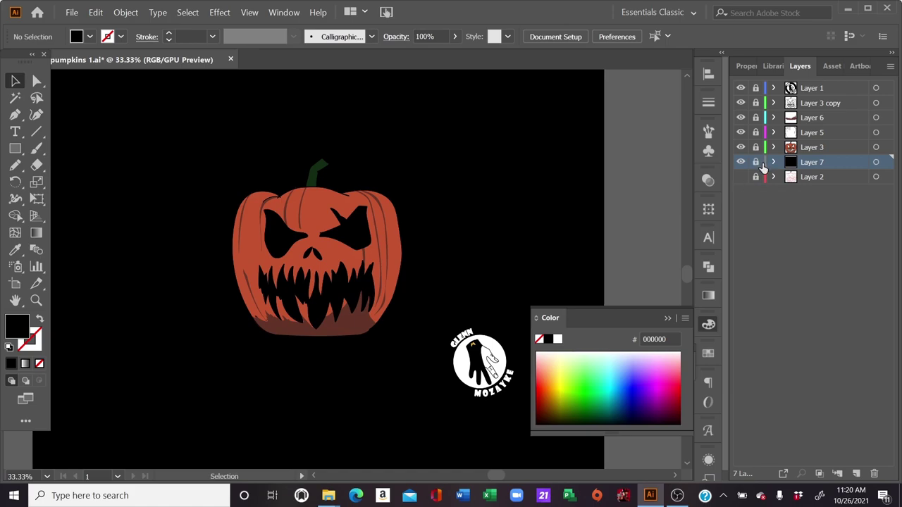
click(796, 148)
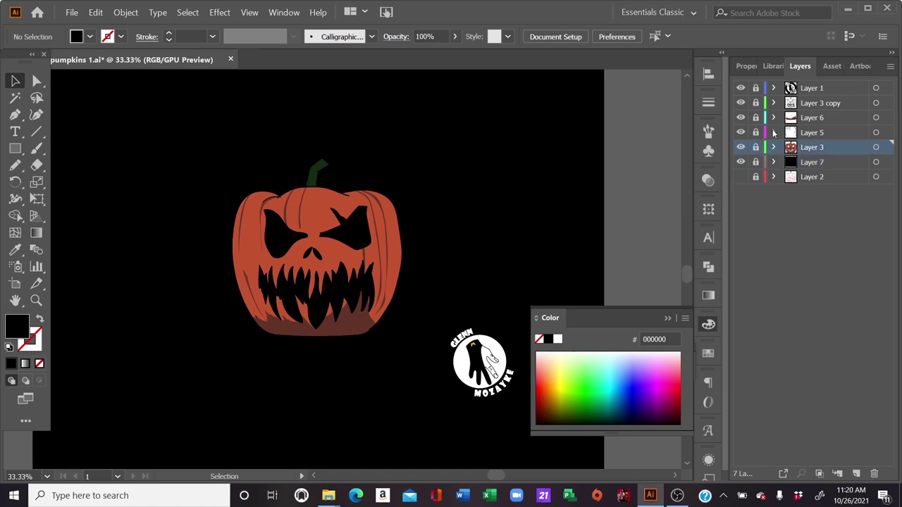
click(740, 162)
Add Layer 8 and set up a 4 pt pale yellow E7FF5B Paintbrush stroke.
click(796, 162)
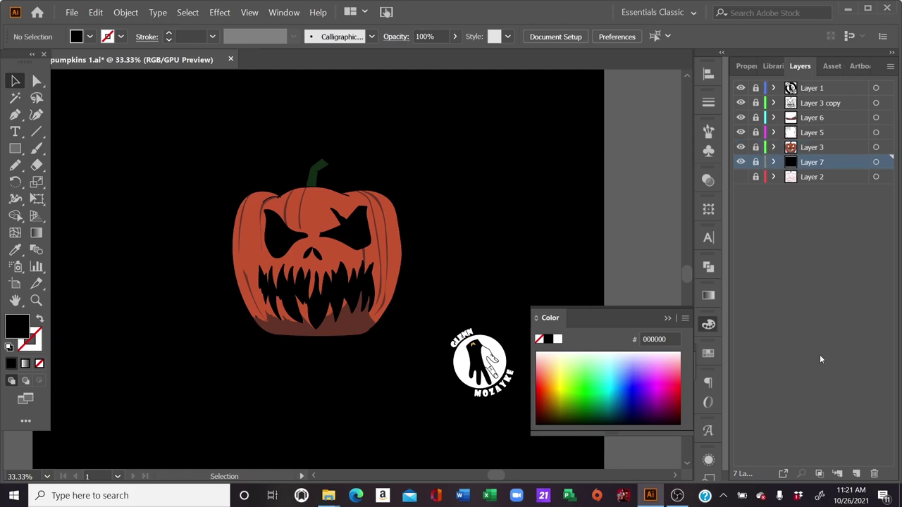
click(856, 473)
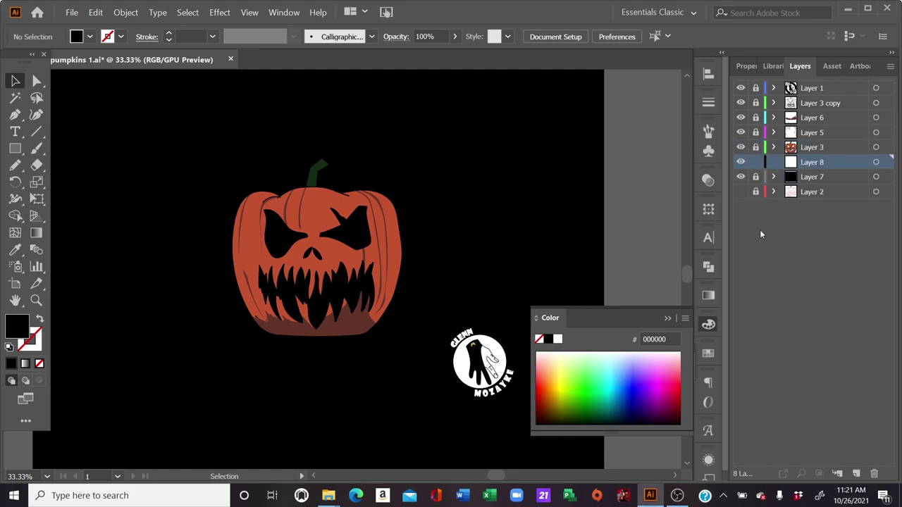
click(37, 148)
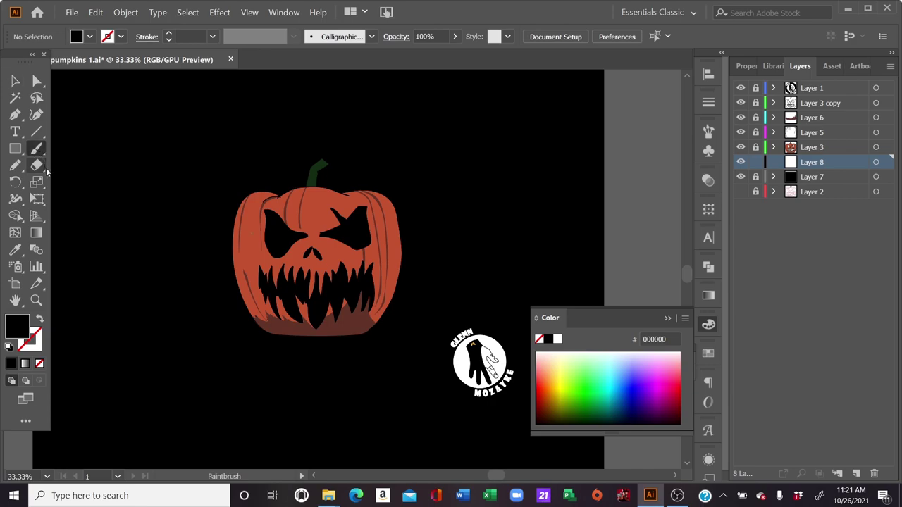
click(580, 379)
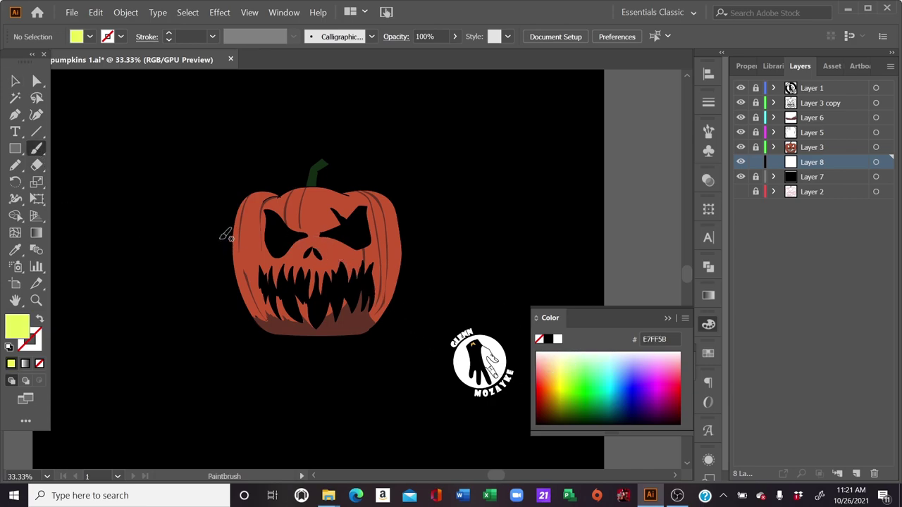
key(ctrl+plus)
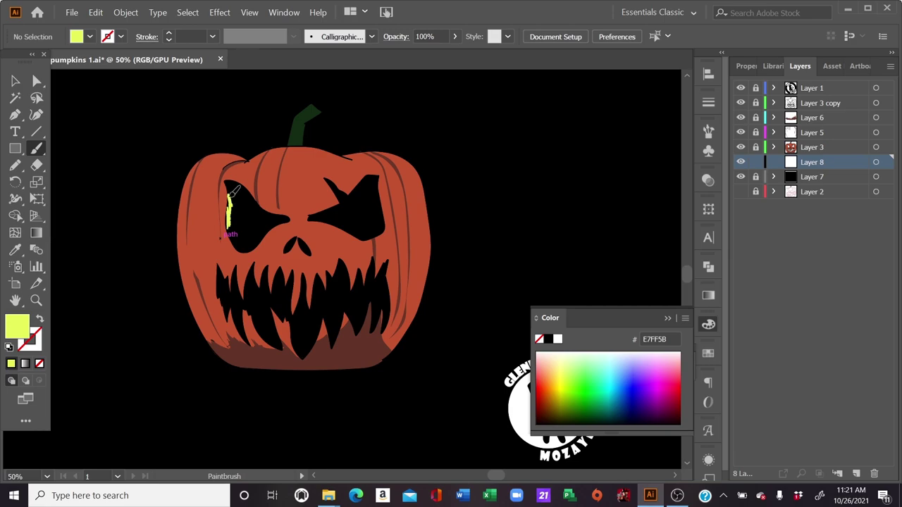
drag(234, 191, 243, 233)
key(shift+x)
click(213, 36)
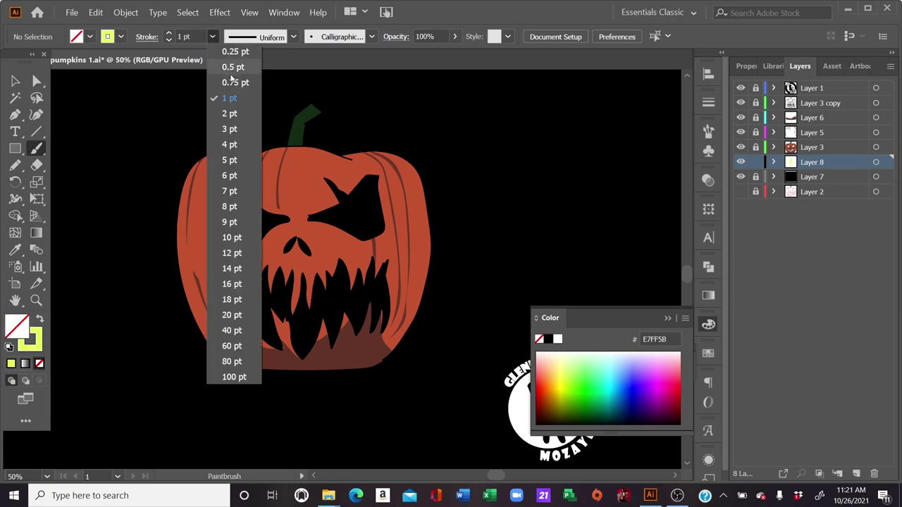
click(228, 144)
Paint both eyes and the gaps between the teeth yellow.
mouse_move(246, 238)
mouse_down()
mouse_move(244, 211)
mouse_move(257, 217)
mouse_up()
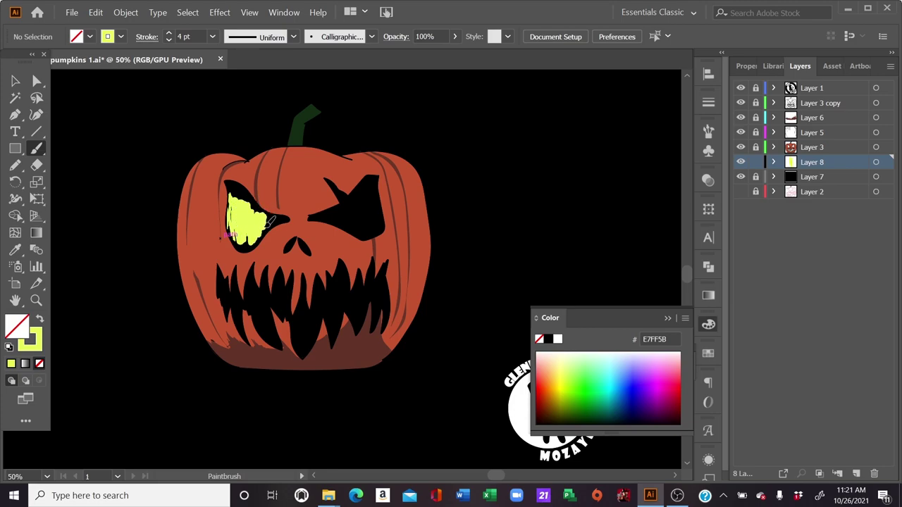
mouse_move(278, 212)
mouse_down()
mouse_move(287, 217)
mouse_move(258, 230)
mouse_up()
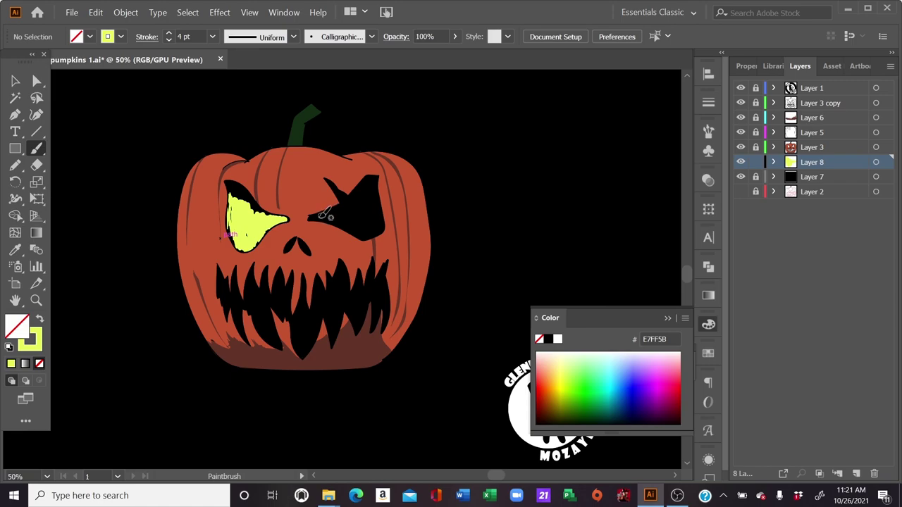
mouse_move(331, 214)
mouse_down()
mouse_move(352, 232)
mouse_move(379, 206)
mouse_move(368, 232)
mouse_move(364, 209)
mouse_move(339, 192)
mouse_move(378, 183)
mouse_up()
key(ctrl+z)
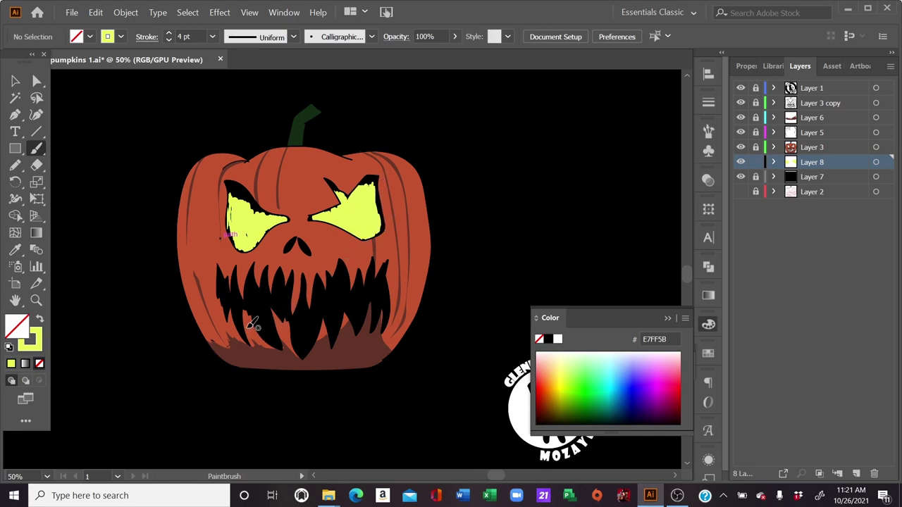
mouse_move(226, 290)
mouse_down()
mouse_move(253, 271)
mouse_move(275, 321)
mouse_move(271, 281)
mouse_move(282, 320)
mouse_up()
mouse_move(273, 282)
mouse_down()
mouse_move(281, 308)
mouse_move(291, 280)
mouse_move(300, 331)
mouse_move(305, 305)
mouse_move(312, 337)
mouse_move(297, 282)
mouse_move(314, 323)
mouse_move(329, 331)
mouse_move(323, 280)
mouse_move(335, 331)
mouse_move(343, 278)
mouse_move(353, 320)
mouse_move(359, 275)
mouse_move(366, 313)
mouse_move(381, 276)
mouse_move(386, 310)
mouse_move(397, 263)
mouse_up()
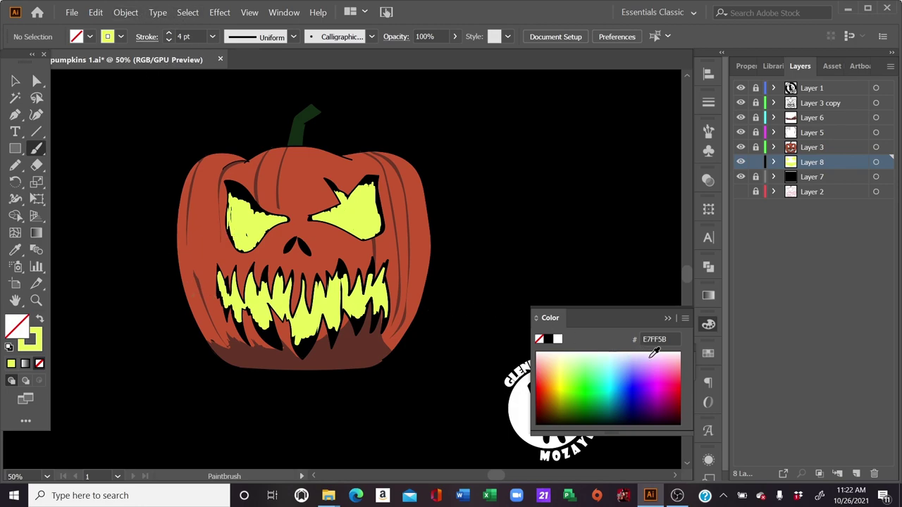
Set the stroke to red-orange swatch F15A24 with no fill.
click(555, 378)
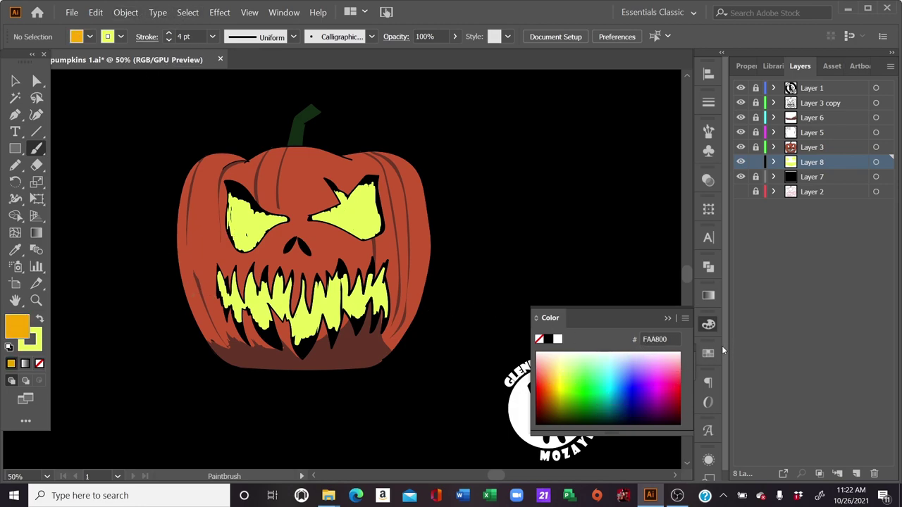
click(708, 354)
click(656, 395)
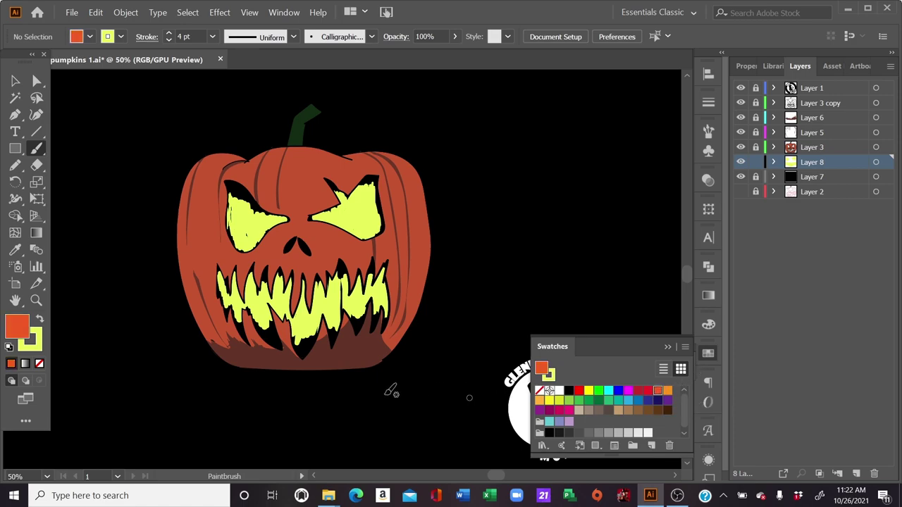
click(40, 320)
click(40, 363)
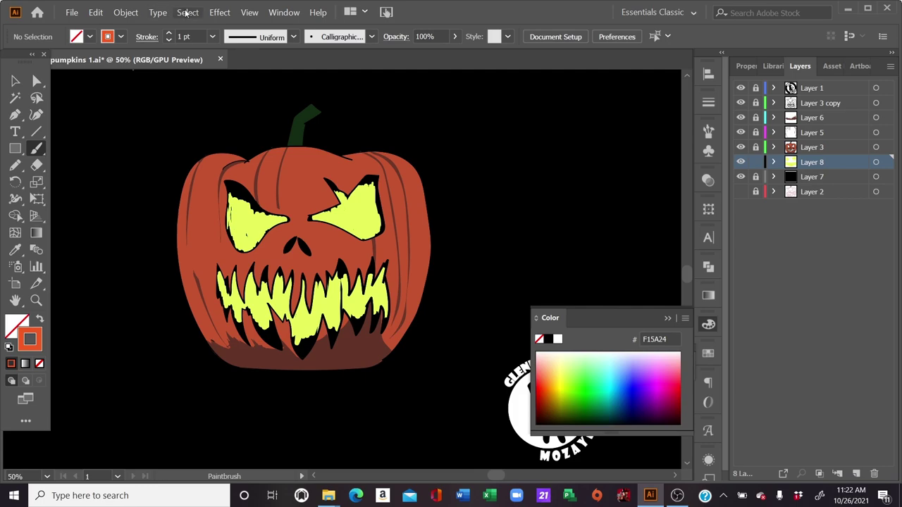
Apply an 8.4-pixel Gaussian Blur and add an empty Layer 9 above Layer 8.
click(223, 14)
mouse_move(227, 240)
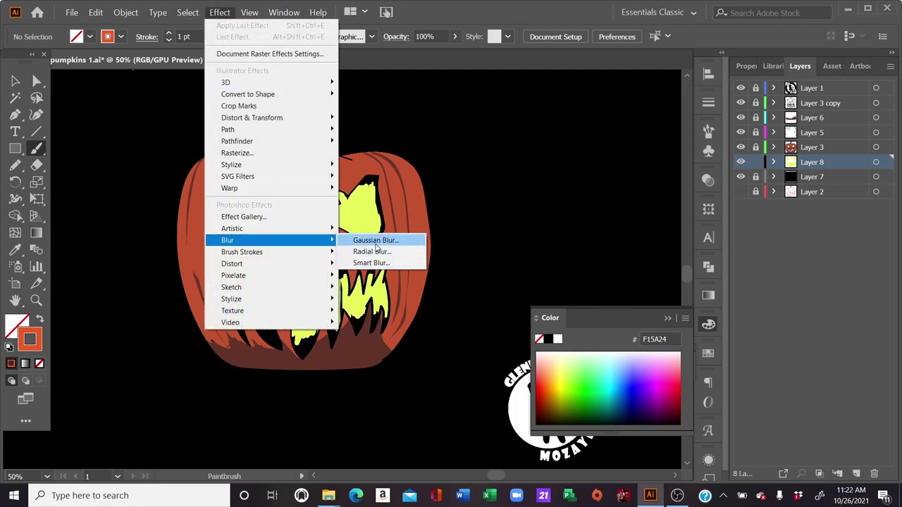
click(379, 242)
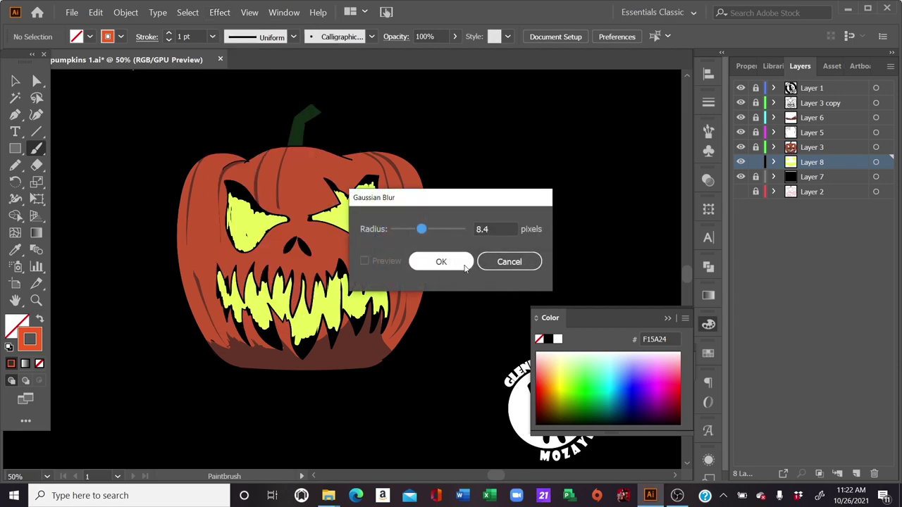
click(462, 264)
click(854, 472)
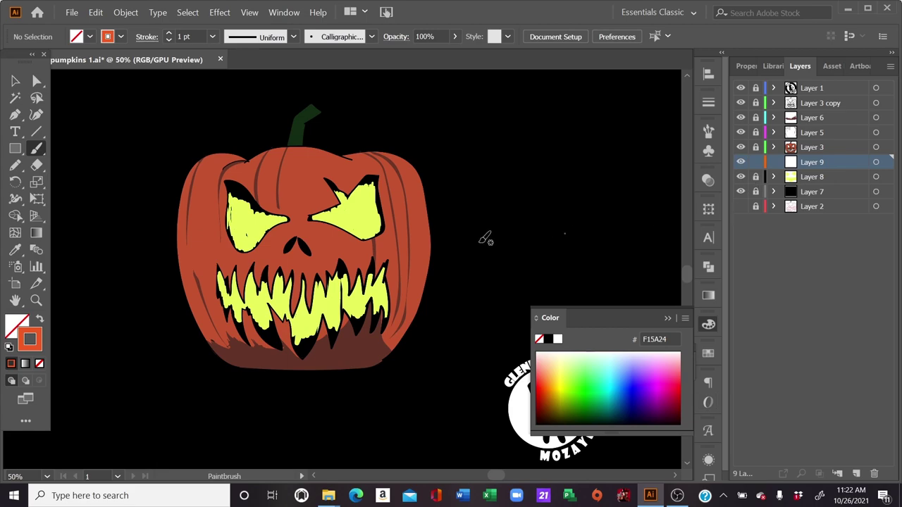
Paint blurred F15A24 glow along the left eye, the right eye's inner corner and upper edges, and a lower tooth.
mouse_move(247, 224)
mouse_down()
mouse_move(233, 195)
mouse_move(236, 233)
mouse_move(260, 223)
mouse_move(248, 196)
mouse_move(289, 213)
mouse_move(246, 237)
mouse_move(252, 203)
mouse_move(267, 198)
mouse_move(293, 213)
mouse_move(257, 236)
mouse_up()
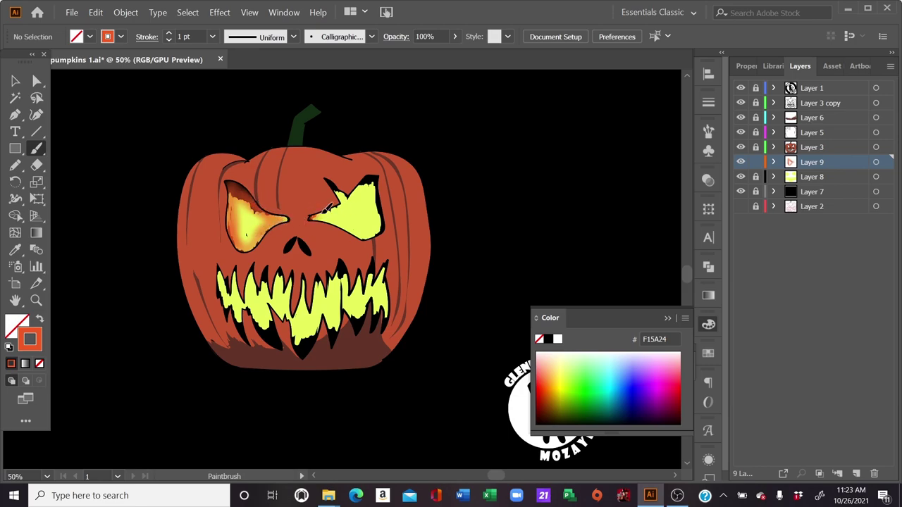
drag(326, 209, 337, 205)
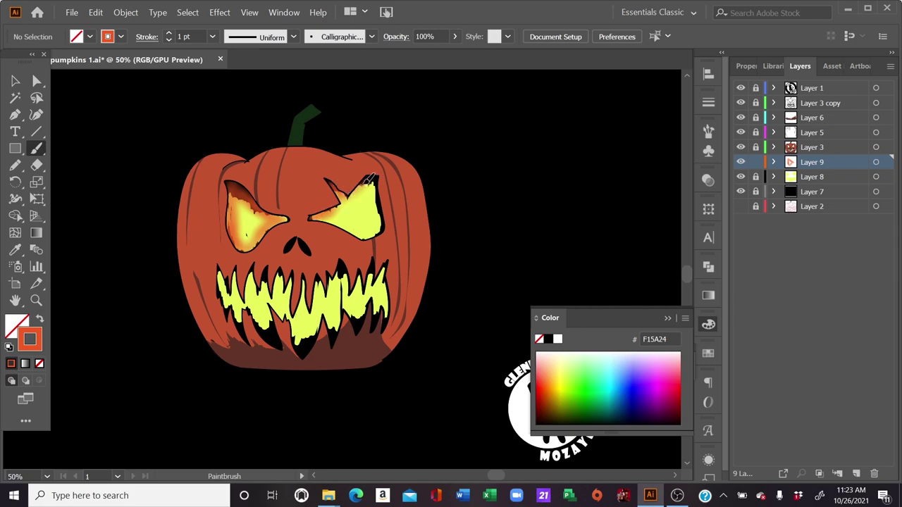
mouse_move(368, 179)
mouse_down()
mouse_move(386, 231)
mouse_move(387, 206)
mouse_move(388, 223)
mouse_move(372, 234)
mouse_up()
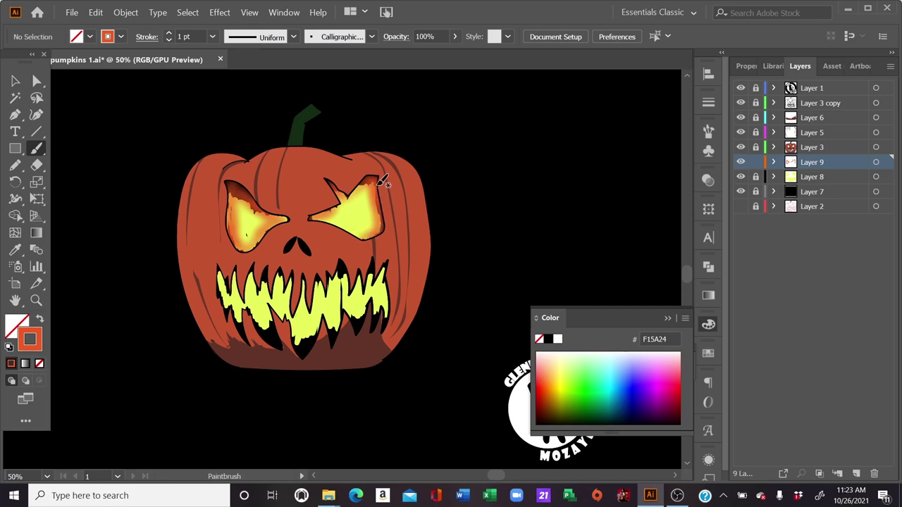
drag(380, 177, 386, 229)
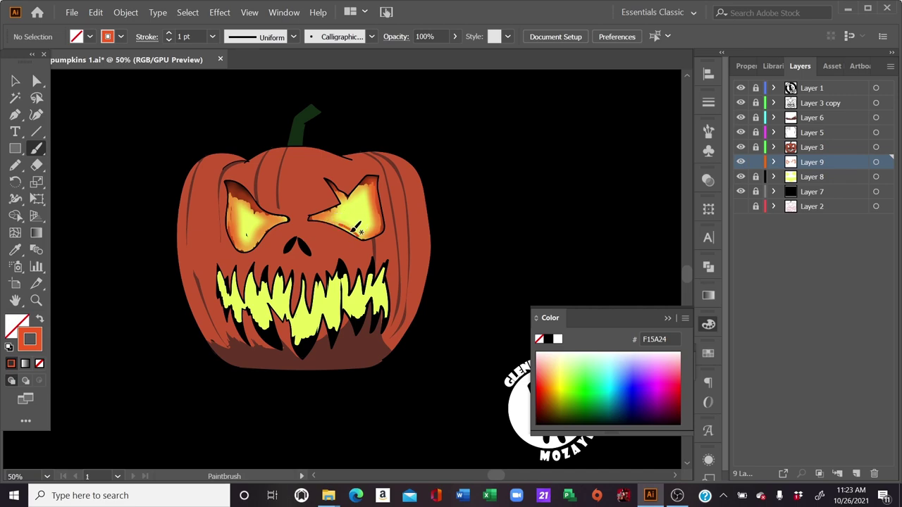
drag(343, 189, 382, 173)
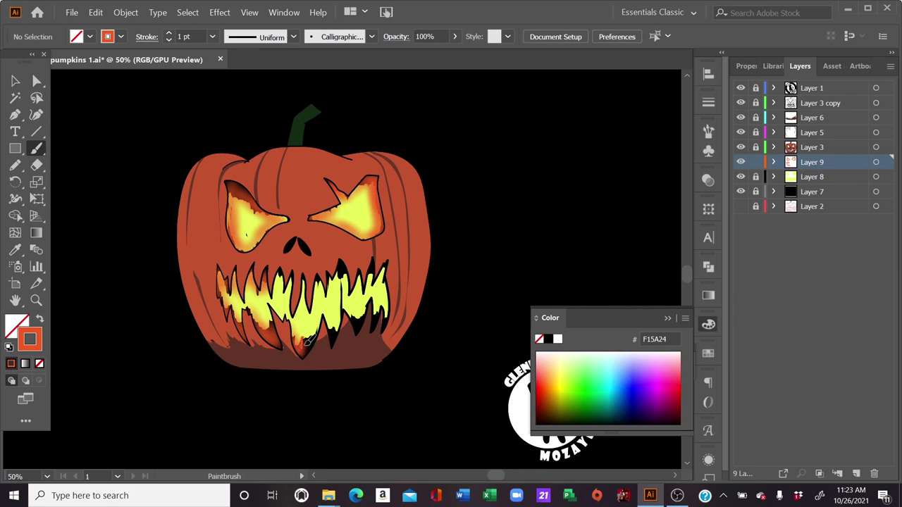
drag(307, 340, 315, 335)
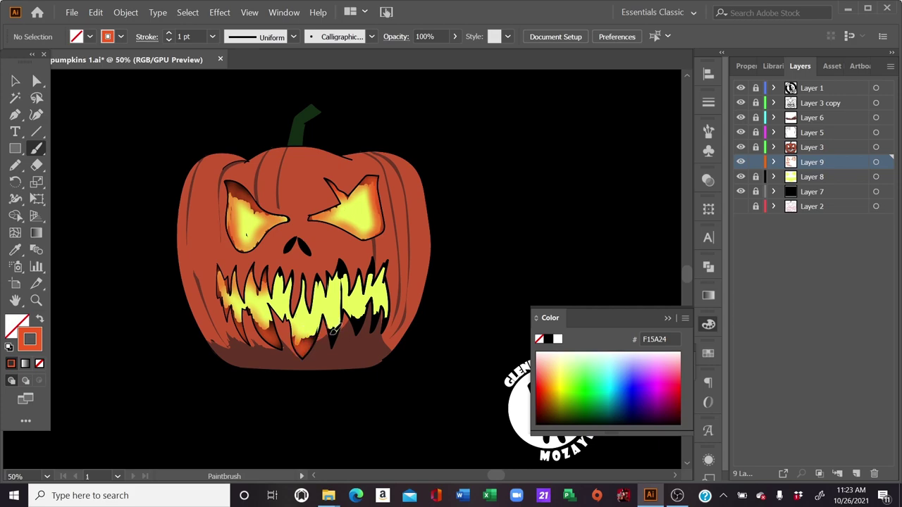
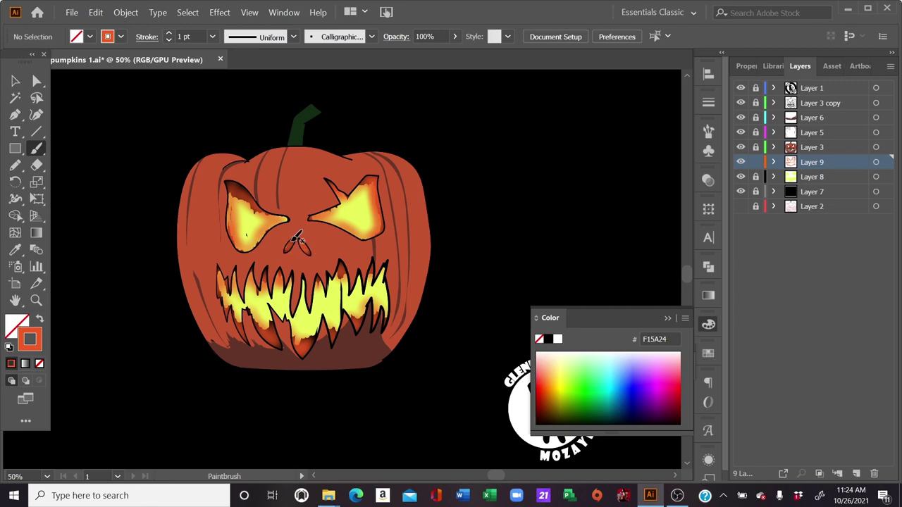
Paint the second nostril stroke on the pumpkin's nose with the Paintbrush.
drag(299, 240, 310, 254)
key(ctrl+minus)
drag(467, 216, 539, 193)
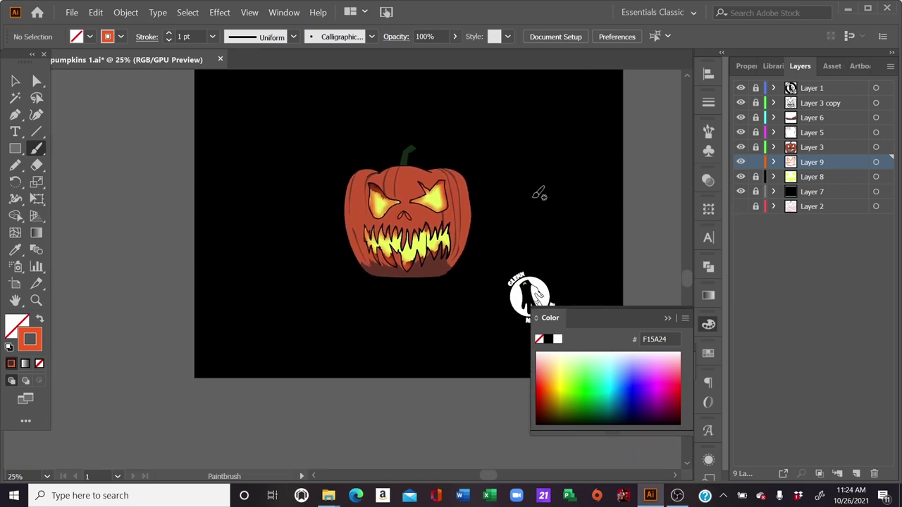
key(ctrl+plus)
key(ctrl+plus)
key(ctrl+plus)
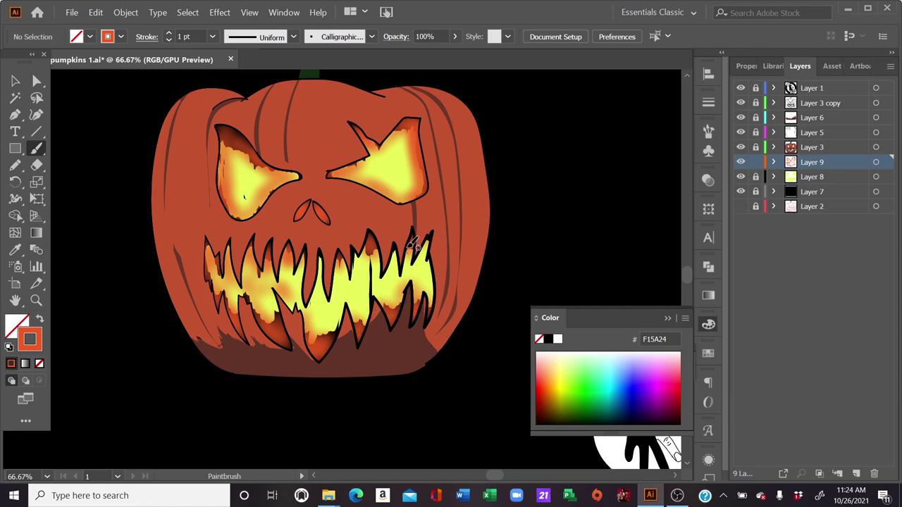
Add an extra brushstroke along the right-hand teeth.
drag(412, 246, 416, 235)
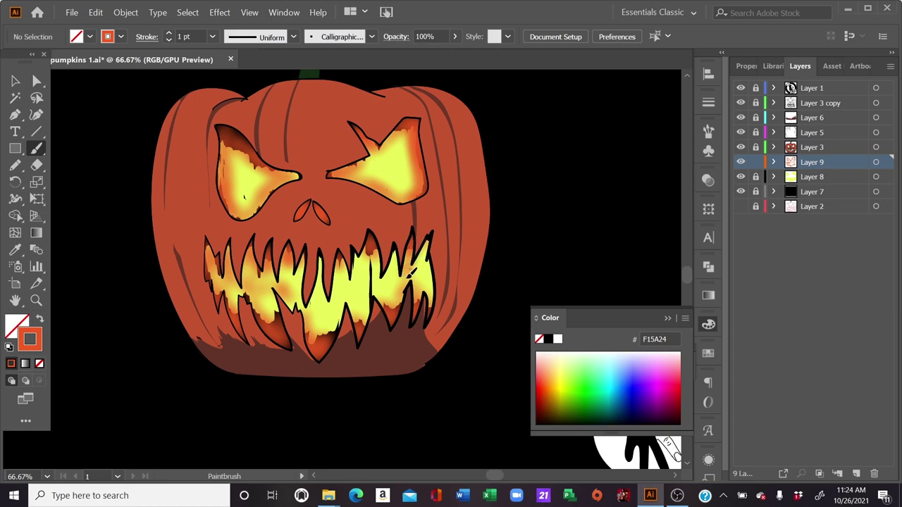
key(ctrl+minus)
key(ctrl+minus)
key(ctrl+minus)
drag(578, 217, 568, 251)
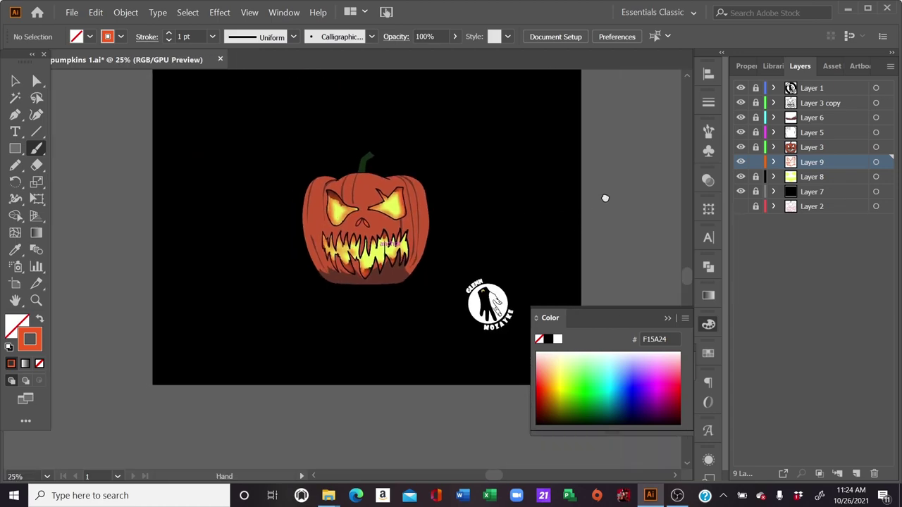
key(ctrl+plus)
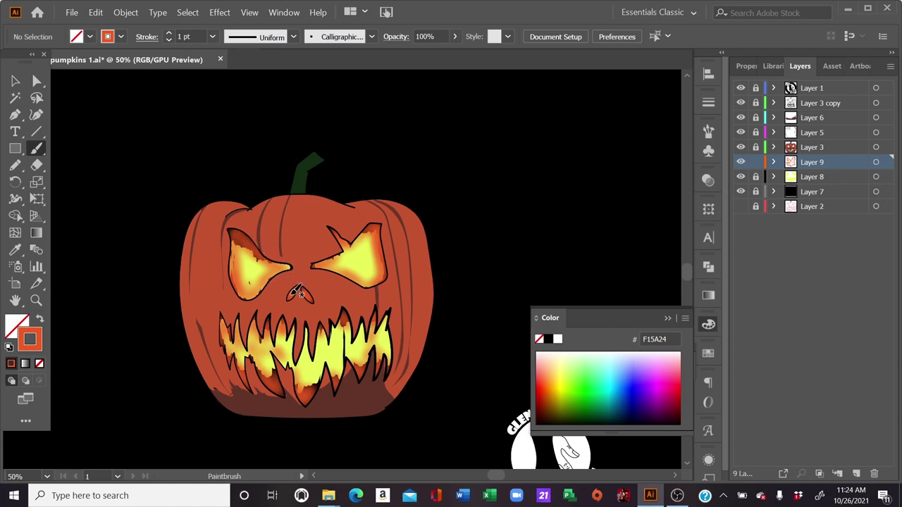
key(ctrl+minus)
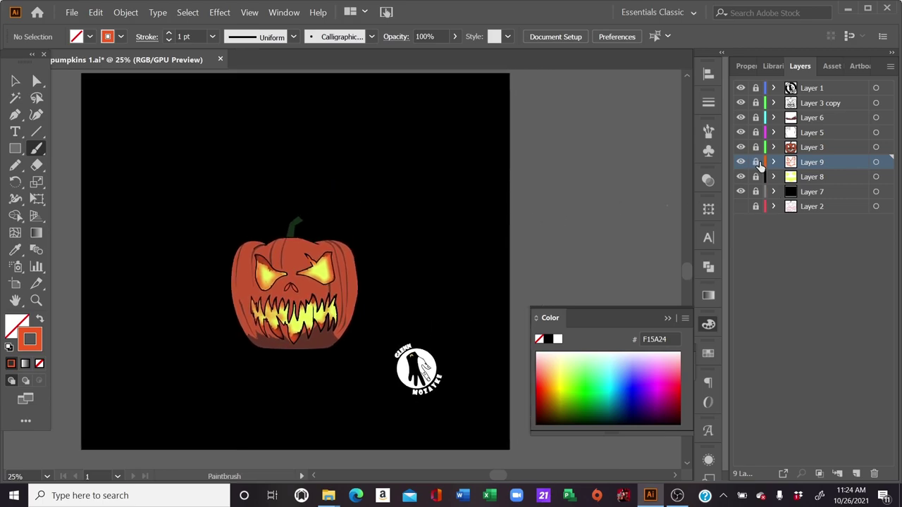
On Layer 8, sample the yellow E7FF5B glow from the eye with the Eyedropper and return to the Paintbrush.
click(771, 177)
click(15, 249)
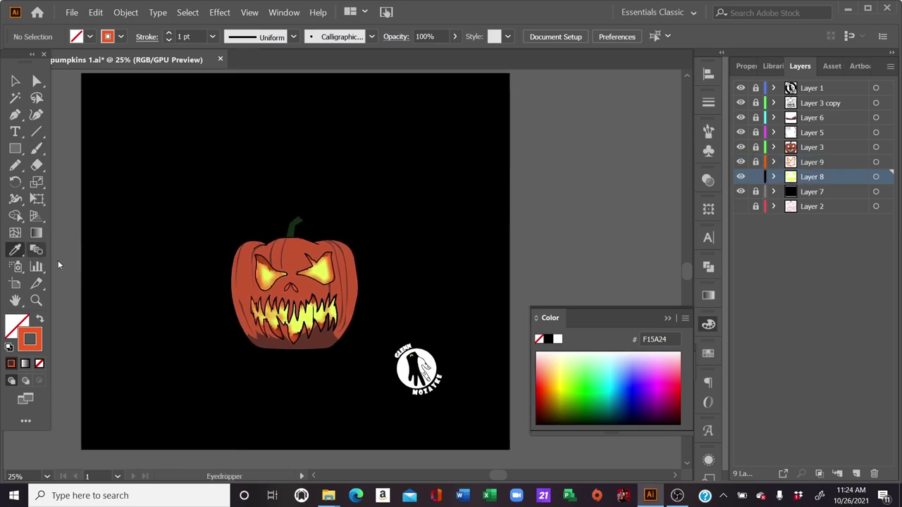
scroll(340, 268, up, 3)
click(289, 269)
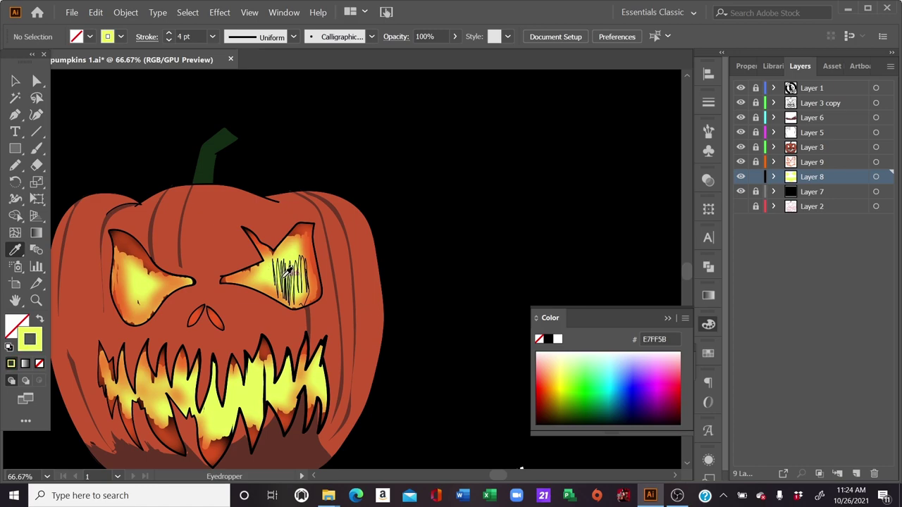
click(36, 148)
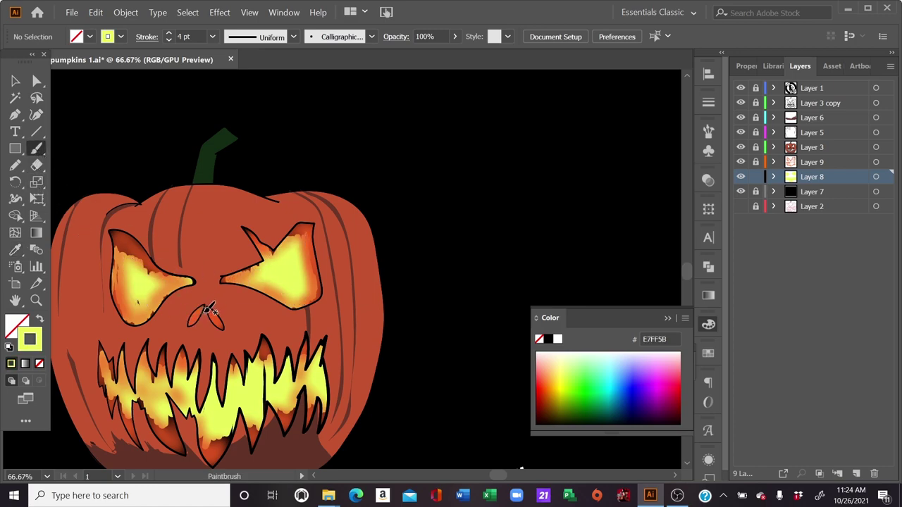
Adjust the view around the nose and eye, then select Layers 3, 5 and 6 in turn.
drag(223, 305, 316, 264)
scroll(317, 263, up, 3)
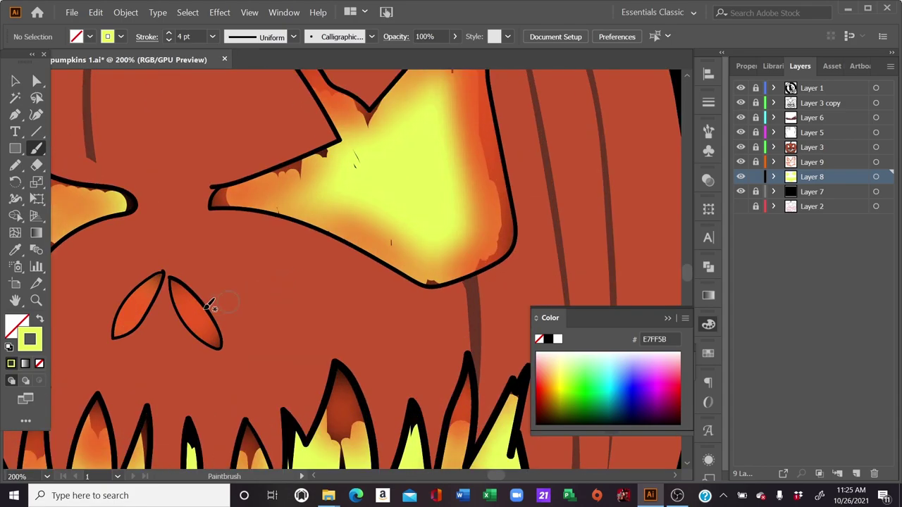
mouse_move(136, 311)
mouse_down()
mouse_move(150, 292)
mouse_move(210, 317)
mouse_up()
click(199, 316)
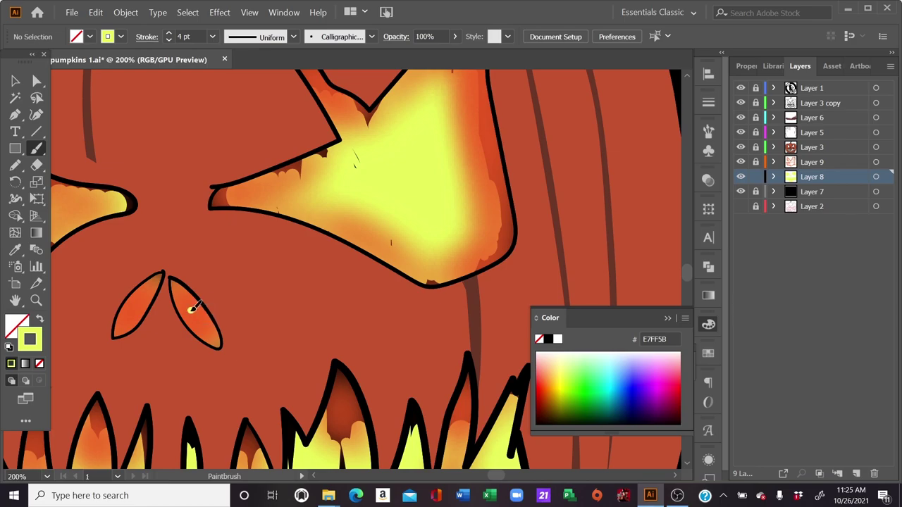
click(137, 312)
key(ctrl+0)
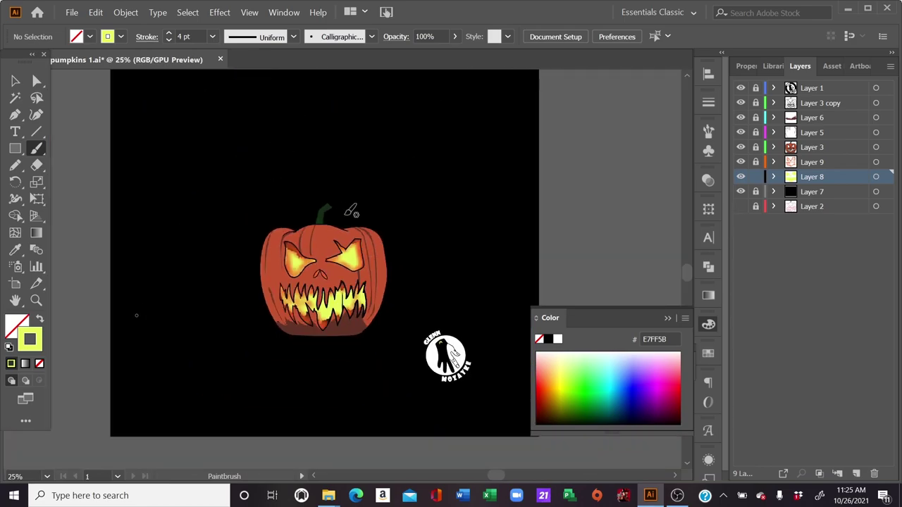
mouse_move(507, 213)
mouse_down()
mouse_move(622, 135)
mouse_move(526, 181)
mouse_move(600, 186)
mouse_move(594, 210)
mouse_move(638, 169)
mouse_up()
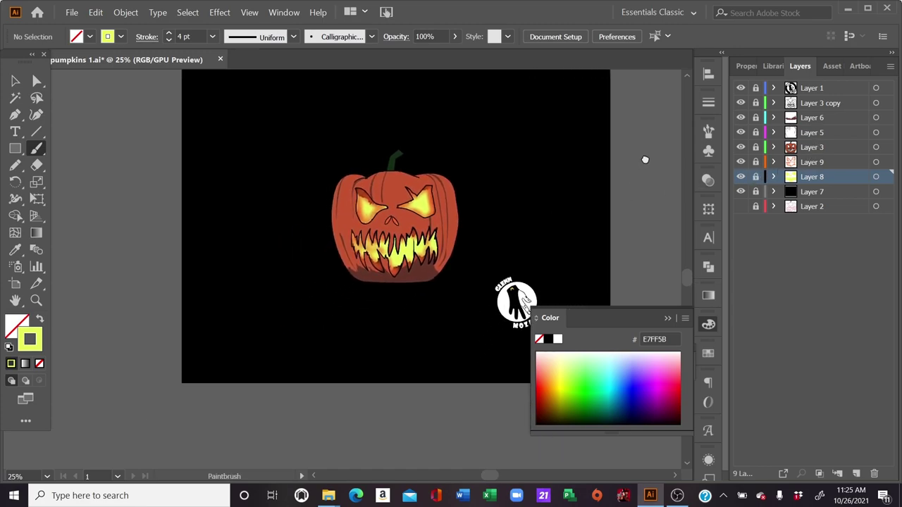
click(813, 149)
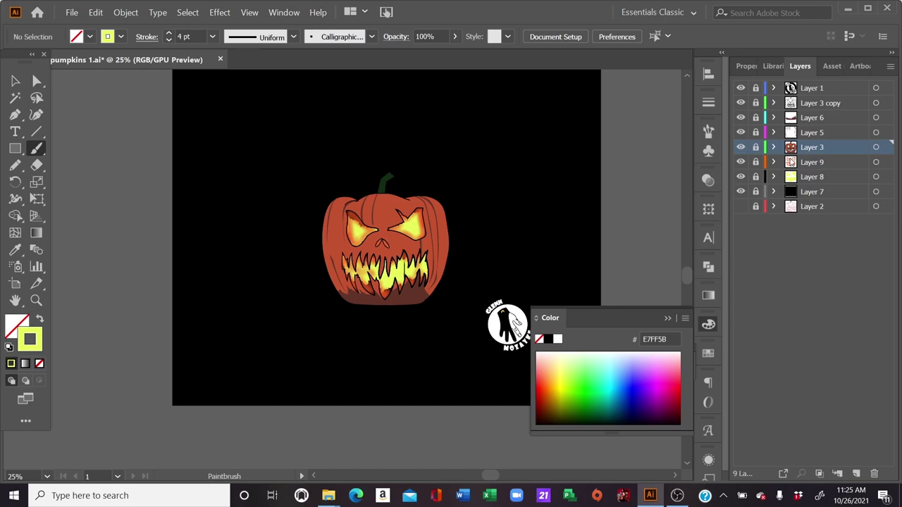
click(811, 133)
click(813, 119)
Add a new Layer 10 above Layer 5 and switch to the Pencil.
click(811, 133)
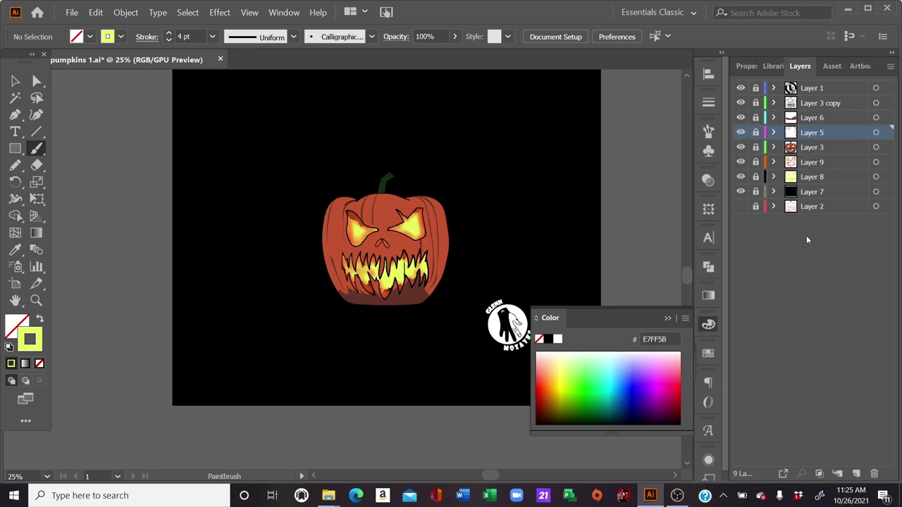
click(855, 472)
key(n)
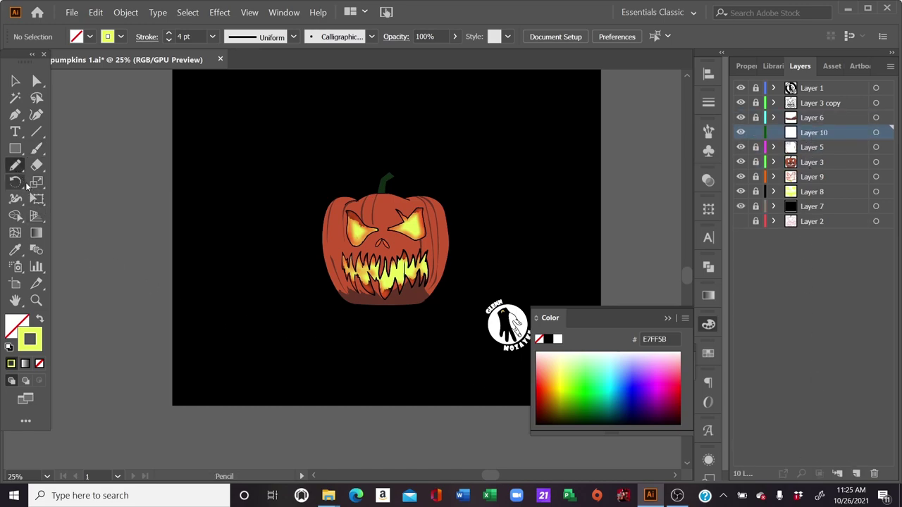
key(ctrl+plus)
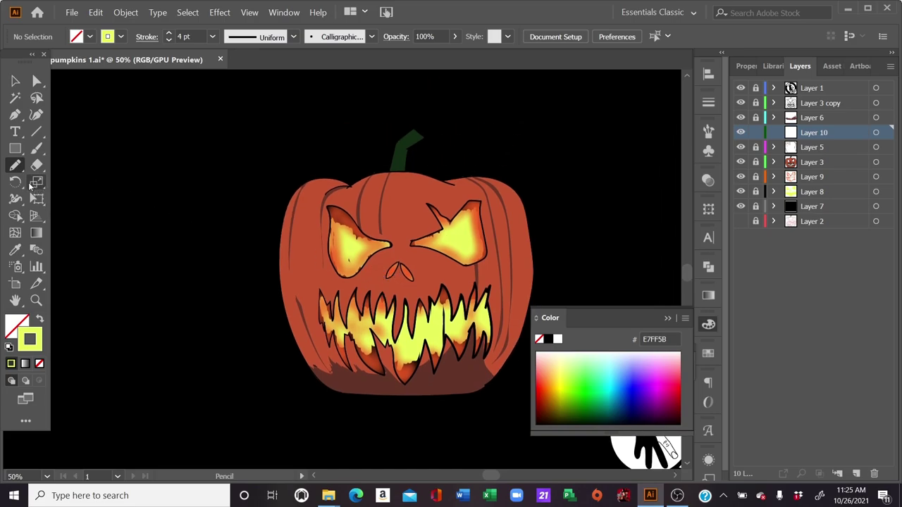
key(ctrl+plus)
Sample the pumpkin orange and darken the fill to 994C37 in the Color Picker.
key(i)
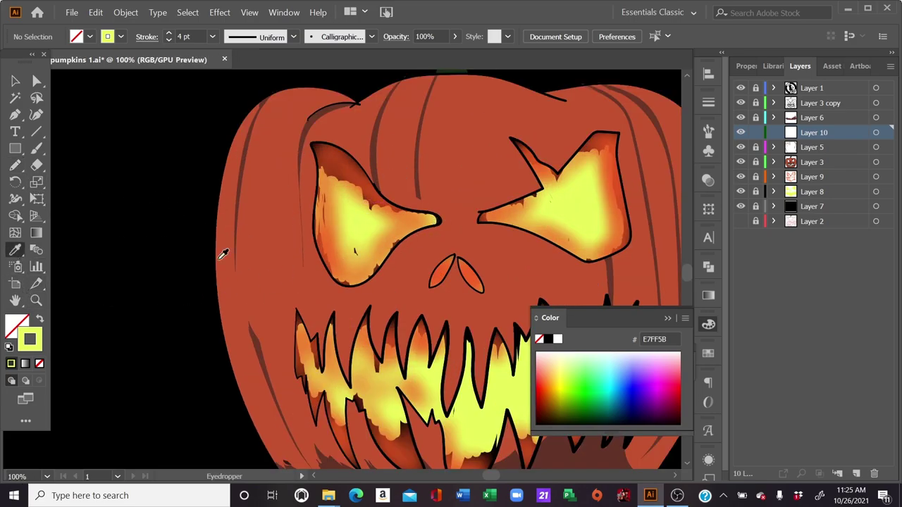
click(259, 272)
double_click(19, 324)
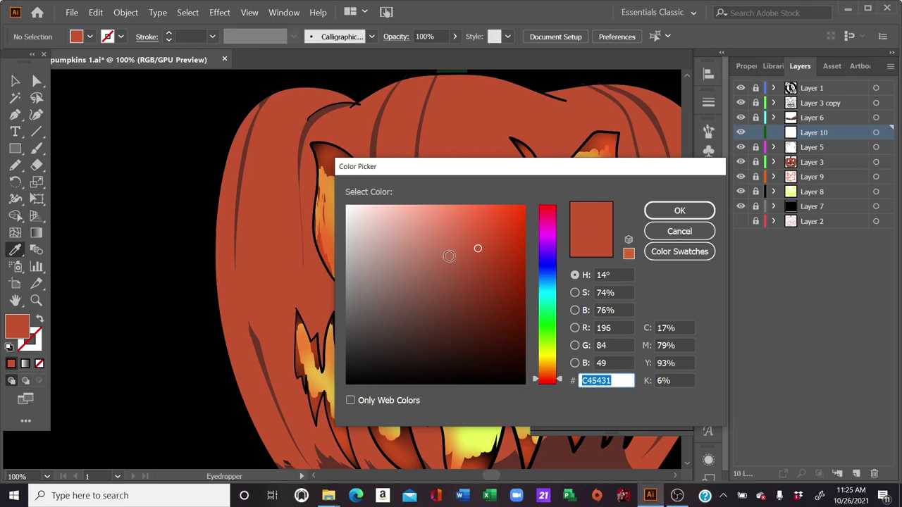
click(460, 276)
click(679, 211)
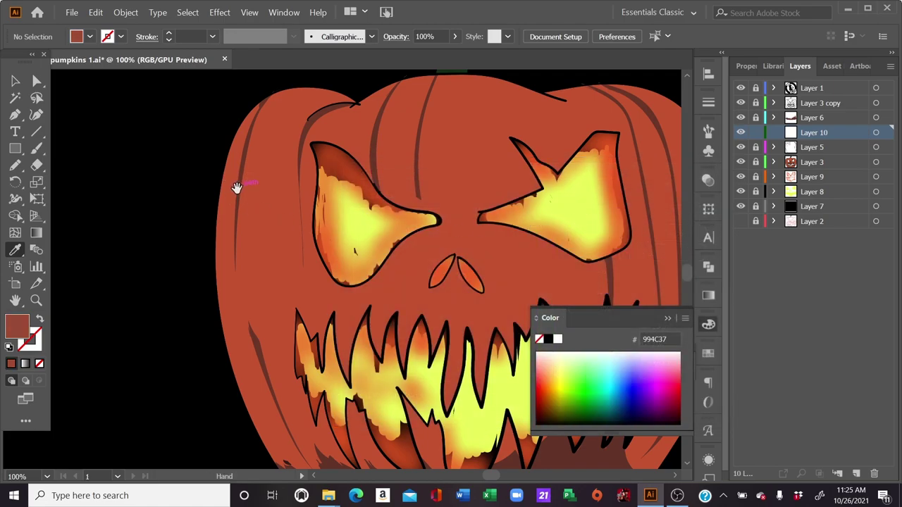
scroll(237, 185, down, 2)
click(36, 165)
click(15, 165)
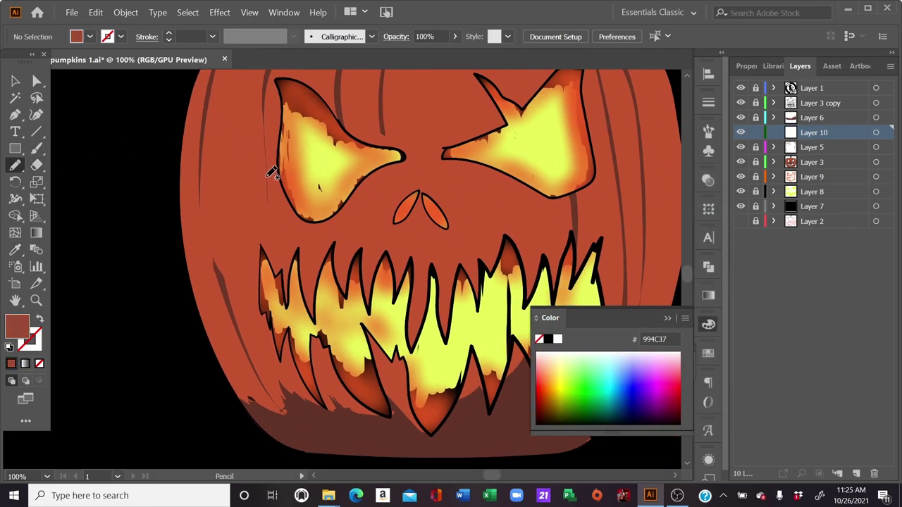
key(ctrl+minus)
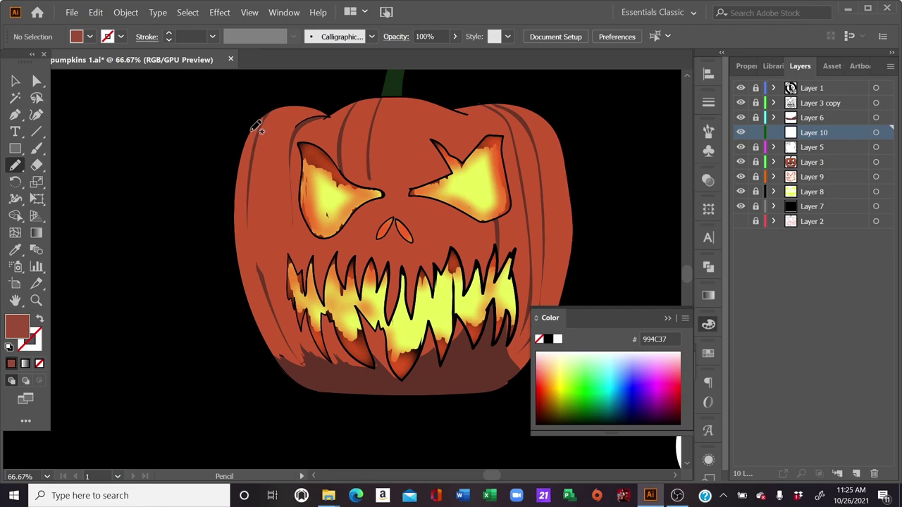
Pencil a thin 994C37 shading strip down the pumpkin's left edge, then deselect it.
mouse_move(259, 129)
mouse_down()
mouse_move(251, 207)
mouse_move(268, 294)
mouse_move(301, 362)
mouse_up()
drag(241, 190, 263, 113)
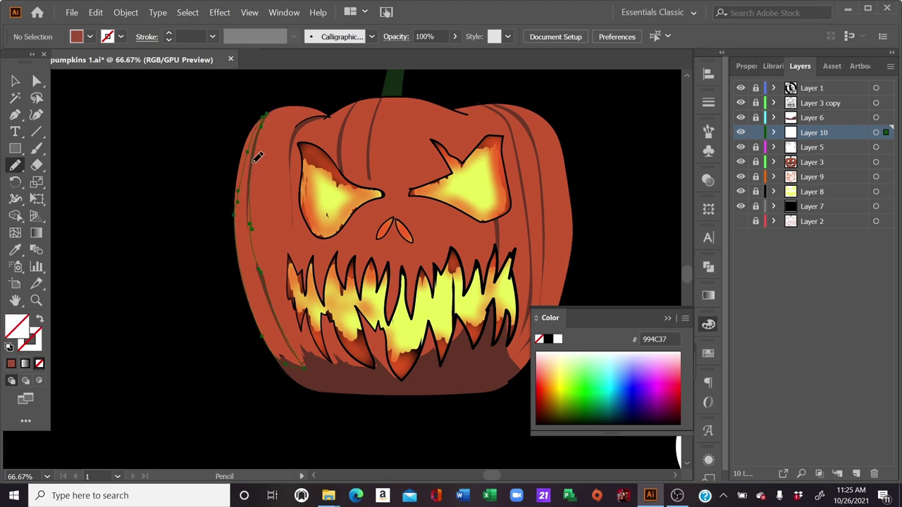
click(15, 81)
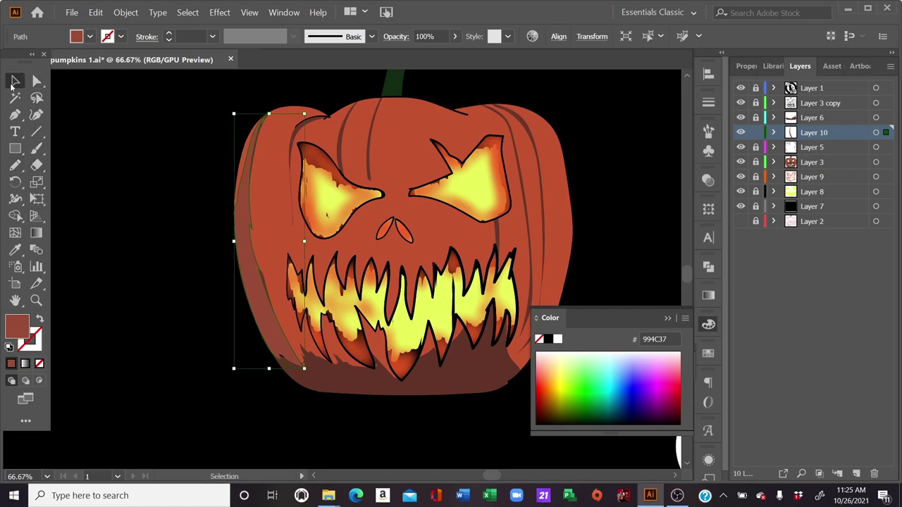
click(145, 134)
key(ctrl+minus)
key(ctrl+minus)
key(ctrl+minus)
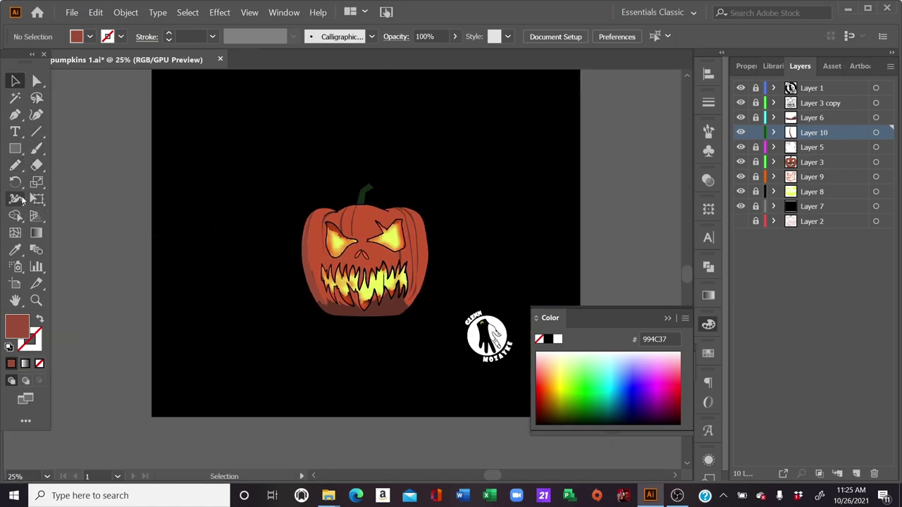
click(14, 165)
drag(527, 225, 464, 221)
key(ctrl+plus)
key(ctrl+plus)
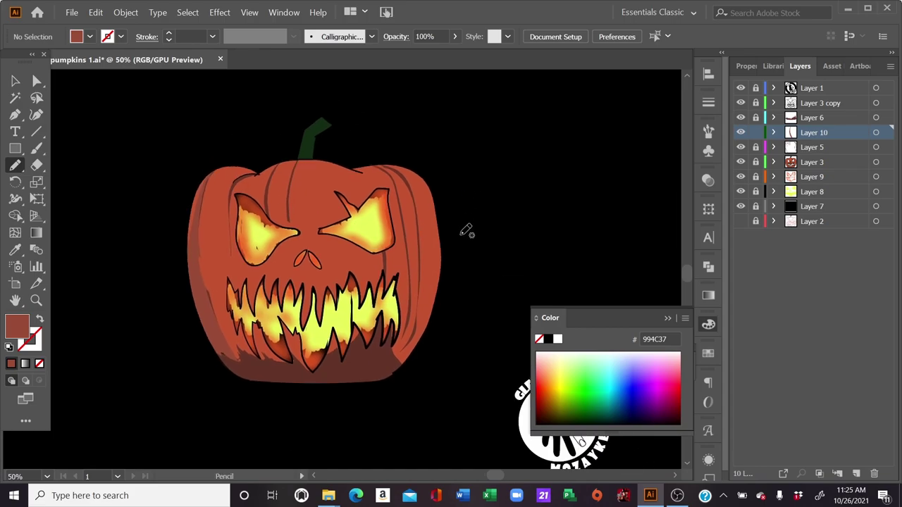
scroll(413, 252, up, 3)
scroll(358, 277, up, 2)
Pencil a shadow shape around the nose above the teeth and fill it with 994C37.
drag(358, 278, 409, 212)
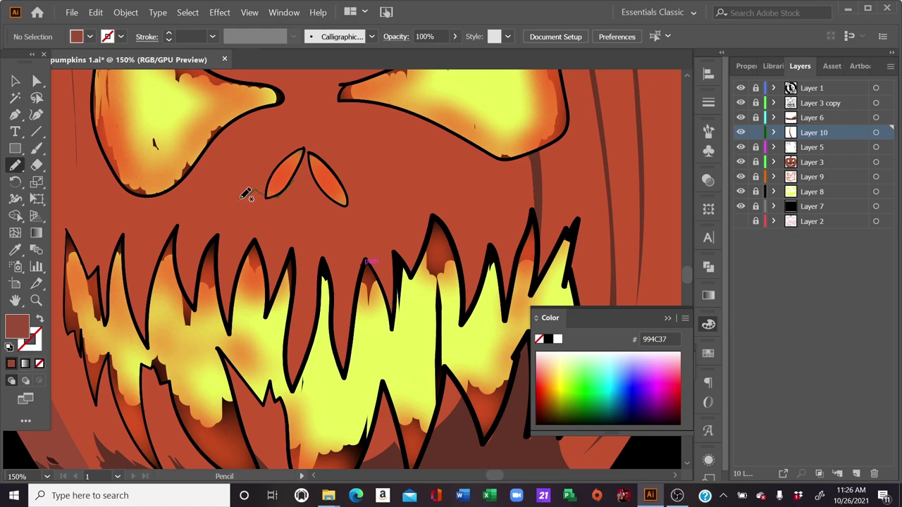
drag(230, 202, 178, 228)
mouse_move(182, 273)
mouse_down()
mouse_move(197, 304)
mouse_move(216, 238)
mouse_move(229, 318)
mouse_move(238, 262)
mouse_move(256, 242)
mouse_move(265, 248)
mouse_move(269, 301)
mouse_move(293, 251)
mouse_move(295, 334)
mouse_move(320, 302)
mouse_move(323, 264)
mouse_move(332, 270)
mouse_move(342, 356)
mouse_up()
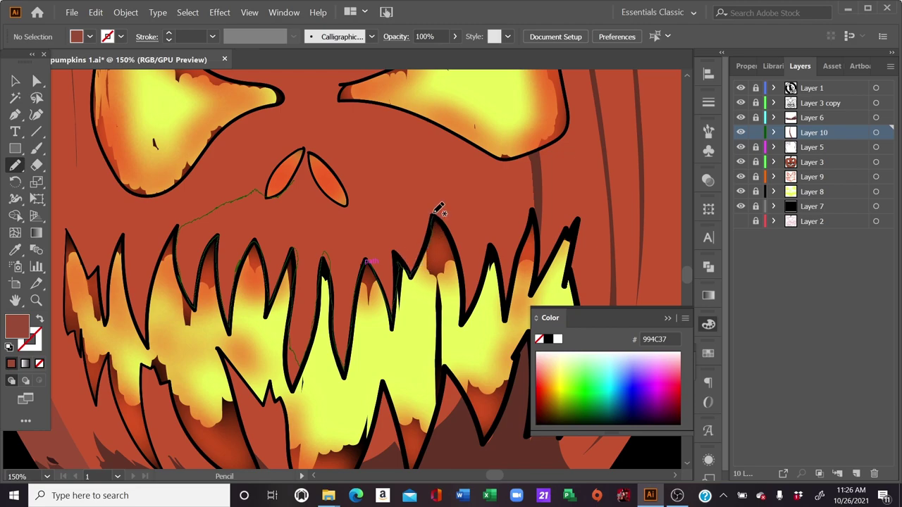
drag(440, 204, 451, 173)
drag(420, 161, 341, 163)
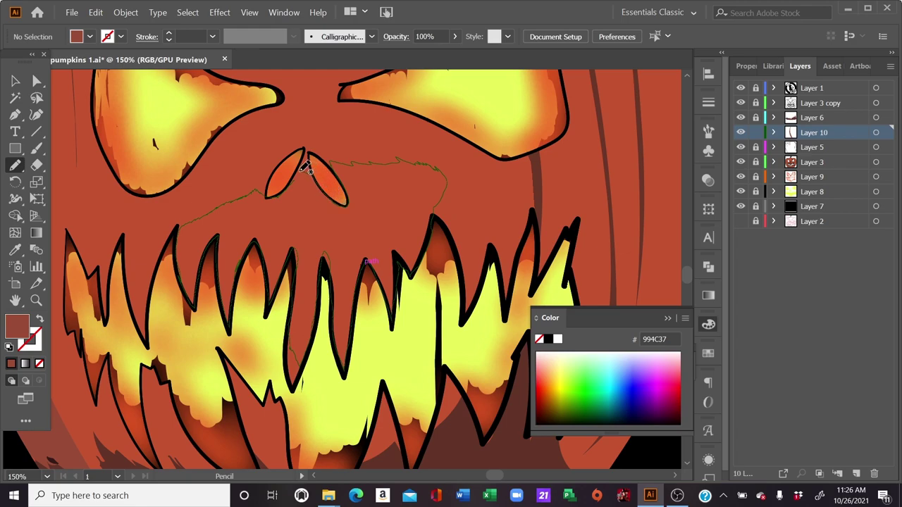
drag(211, 203, 213, 195)
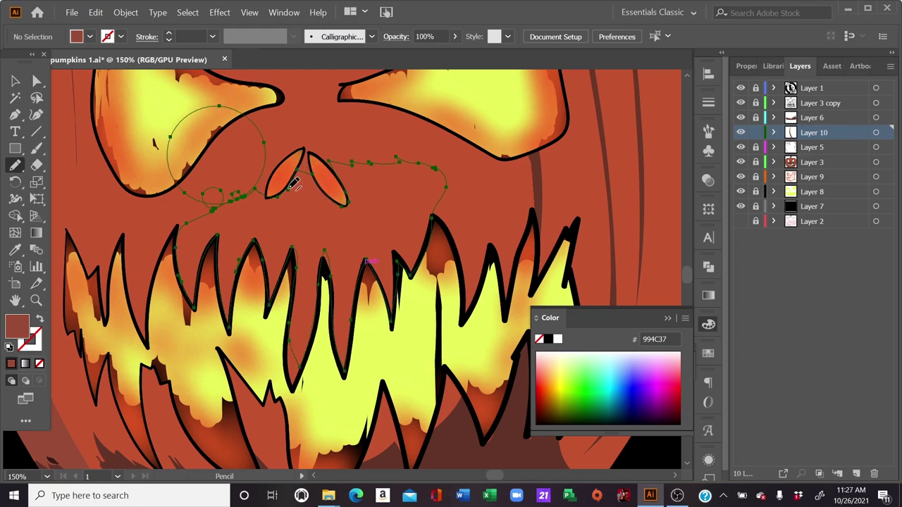
click(10, 363)
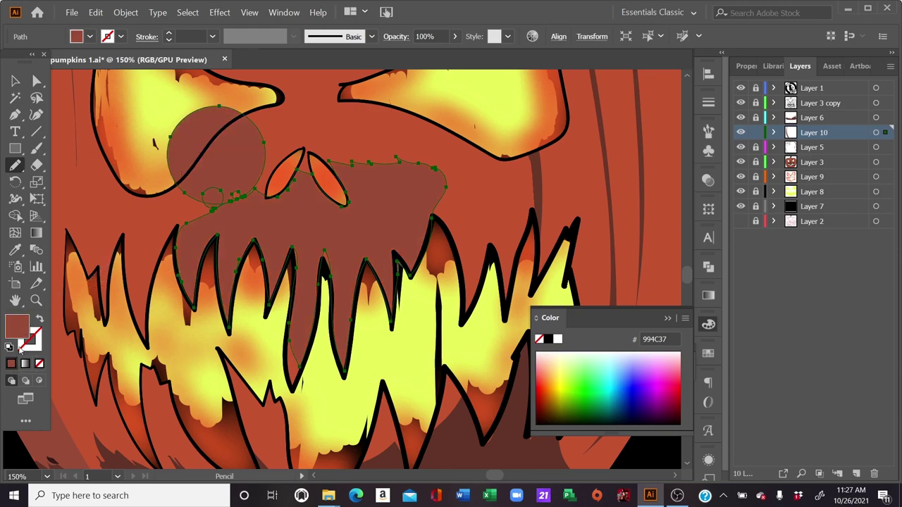
click(15, 80)
click(56, 158)
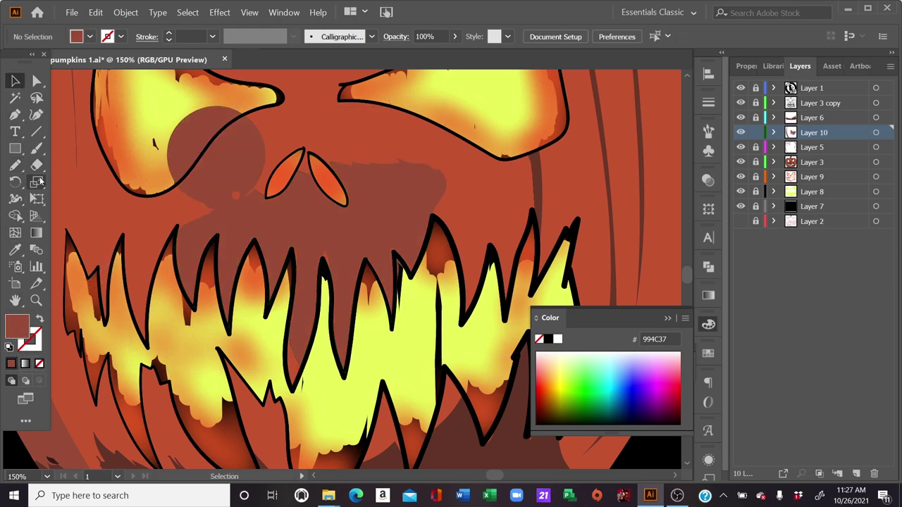
click(37, 164)
Erase the stray brown circle beside the left eye.
mouse_move(192, 182)
mouse_down()
mouse_move(225, 199)
mouse_move(250, 184)
mouse_move(195, 180)
mouse_move(201, 197)
mouse_move(181, 172)
mouse_up()
drag(176, 149, 225, 116)
mouse_move(250, 121)
mouse_down()
mouse_move(215, 185)
mouse_move(217, 135)
mouse_move(224, 208)
mouse_up()
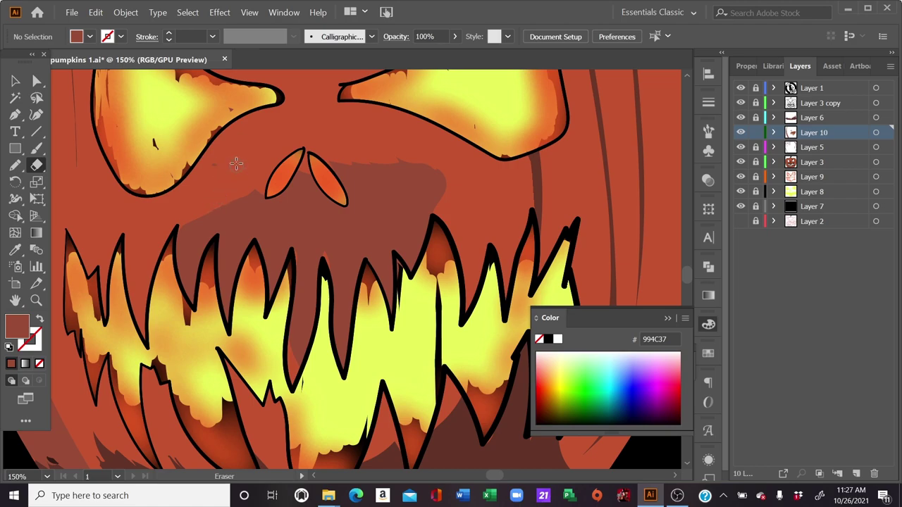
drag(236, 162, 252, 141)
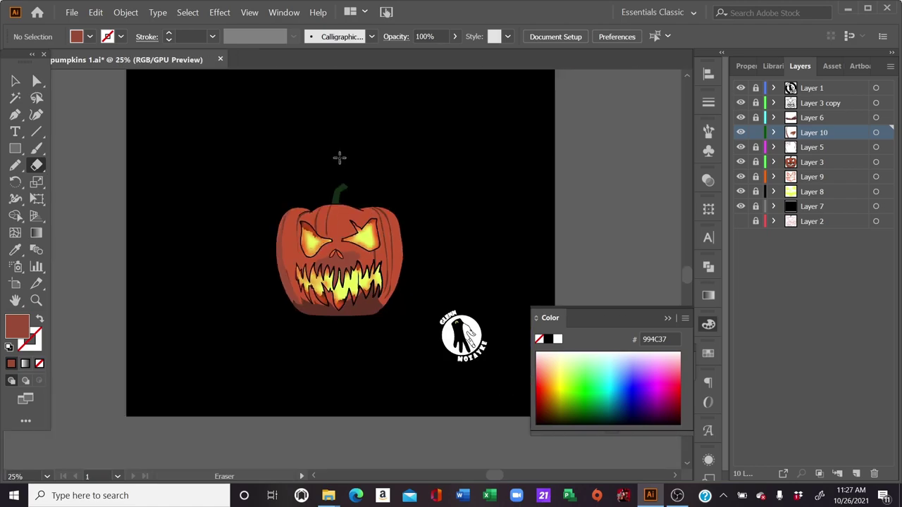
Zoom and pan to centre the view closely on the pumpkin's mouth.
key(ctrl+minus)
key(ctrl+minus)
key(ctrl+minus)
key(ctrl+plus)
scroll(525, 141, down, 2)
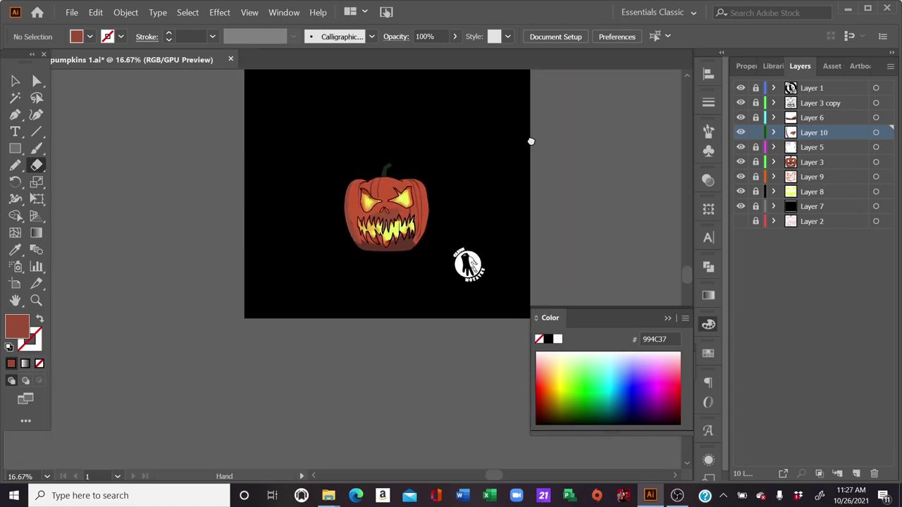
key(n)
key(ctrl+plus)
key(ctrl+plus)
key(ctrl+plus)
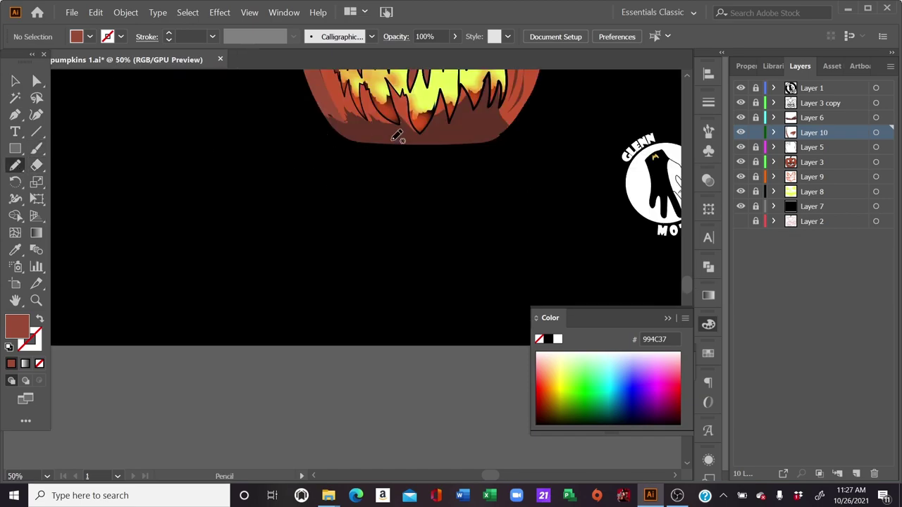
mouse_move(459, 126)
mouse_down()
mouse_move(443, 251)
mouse_move(416, 336)
mouse_up()
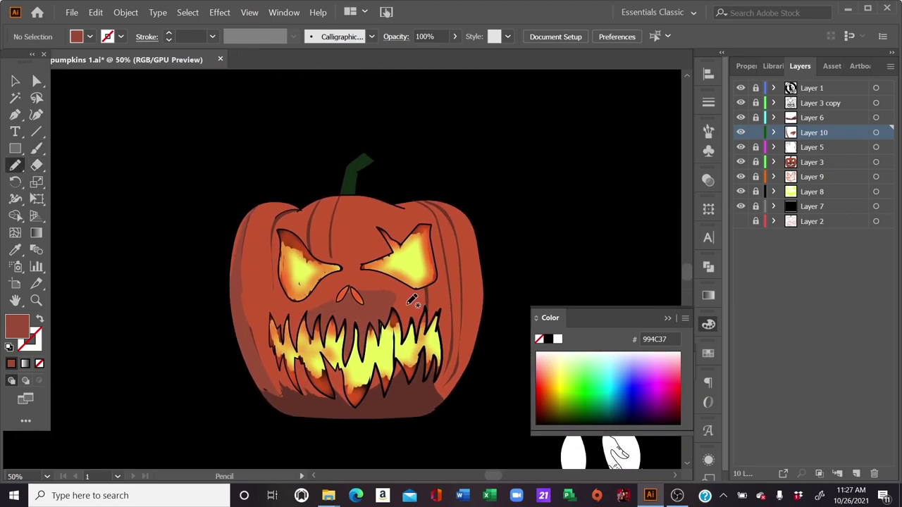
drag(412, 299, 454, 240)
key(ctrl+plus)
key(ctrl+plus)
key(ctrl+plus)
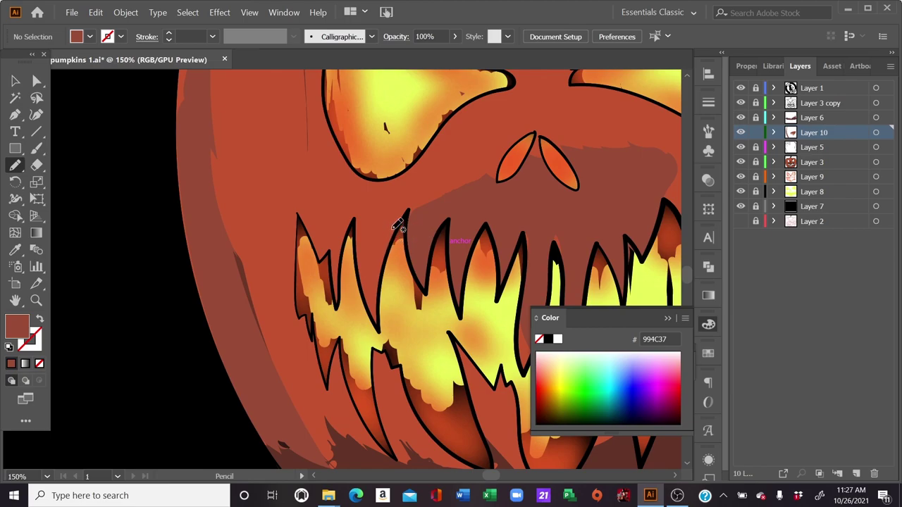
Draw a closed shadow shape over the upper-left teeth and fill it with the sampled brown-red.
drag(402, 222, 367, 306)
mouse_move(281, 289)
mouse_down()
mouse_move(283, 204)
mouse_move(341, 208)
mouse_move(481, 174)
mouse_move(425, 230)
mouse_move(409, 219)
mouse_move(377, 301)
mouse_move(354, 222)
mouse_move(339, 302)
mouse_up()
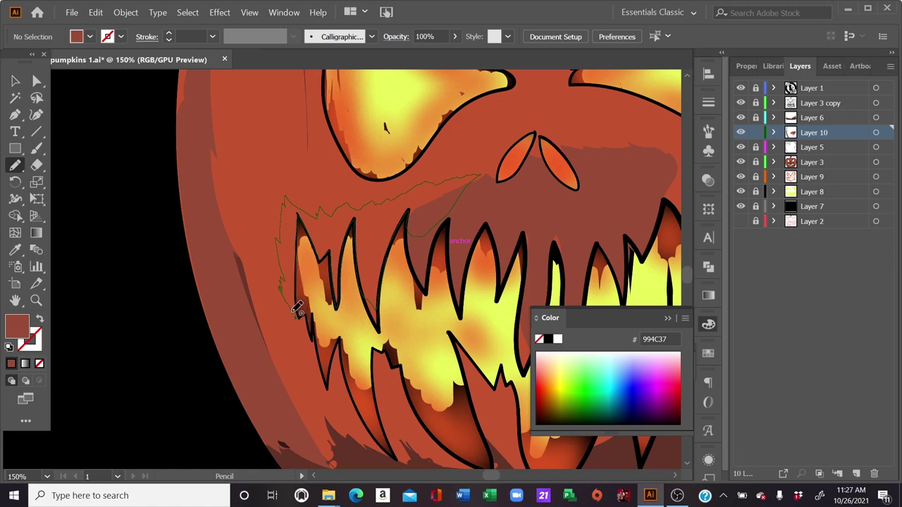
drag(295, 302, 289, 283)
click(16, 249)
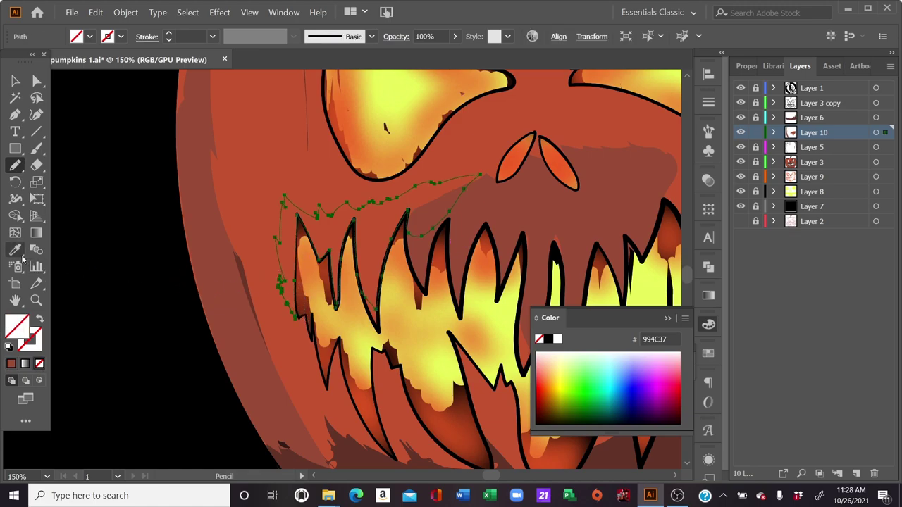
click(461, 204)
click(16, 81)
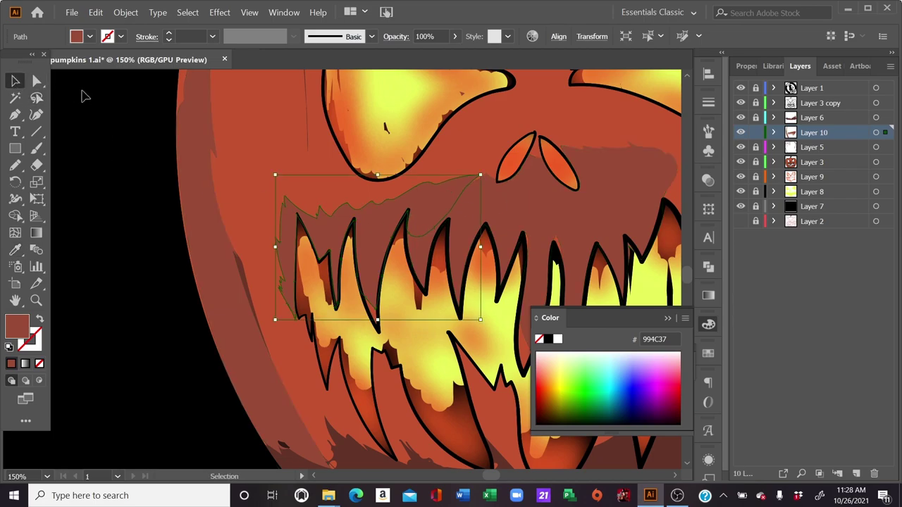
click(85, 92)
key(ctrl+0)
key(ctrl+minus)
key(ctrl+plus)
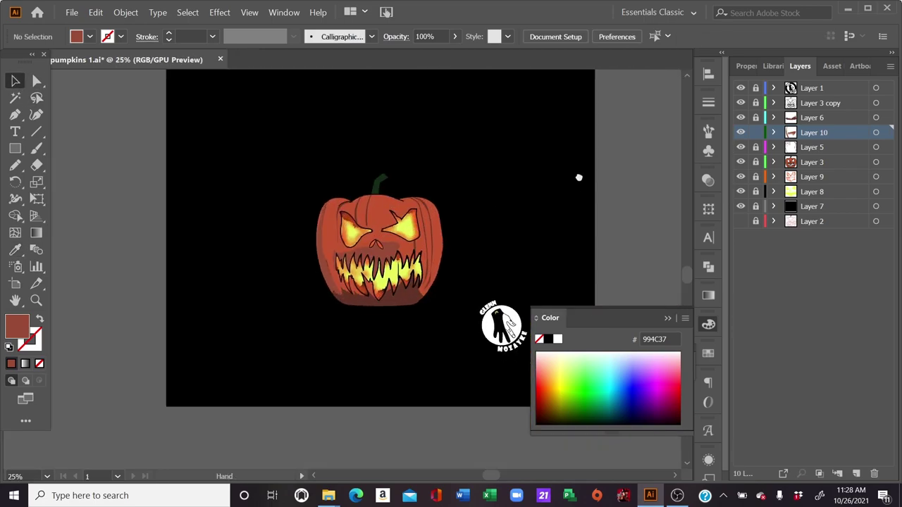
Zoom and pan to frame the pumpkin's stem.
mouse_move(580, 177)
mouse_down()
mouse_move(581, 84)
mouse_move(530, 175)
mouse_up()
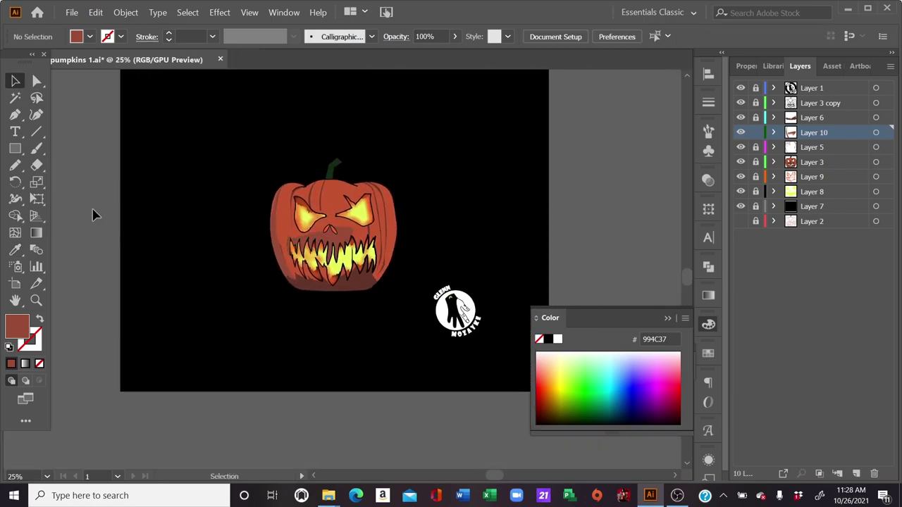
click(15, 165)
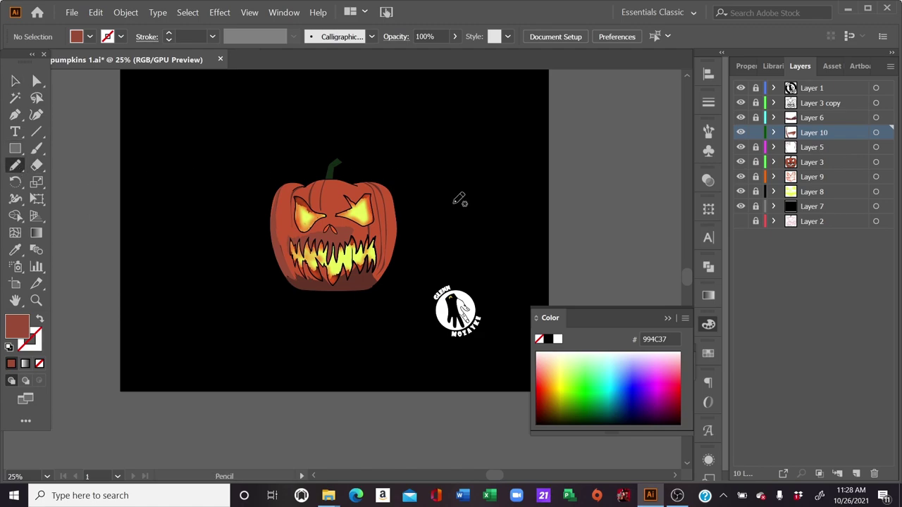
key(ctrl+plus)
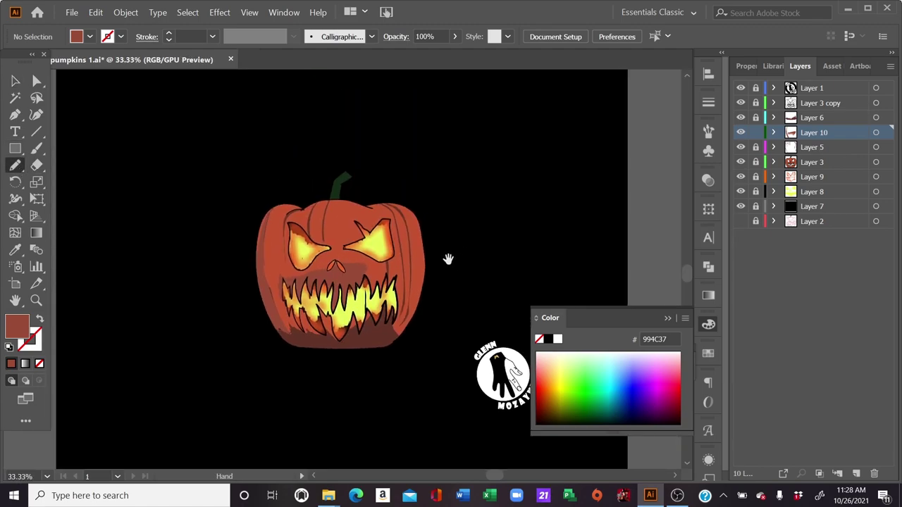
key(ctrl+plus)
key(ctrl+minus)
key(ctrl+minus)
key(ctrl+minus)
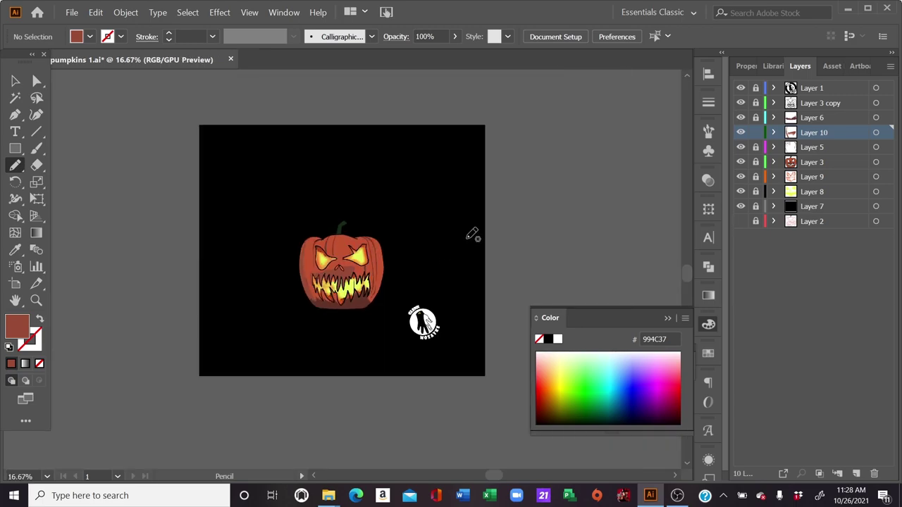
drag(520, 204, 541, 160)
key(ctrl+plus)
key(ctrl+plus)
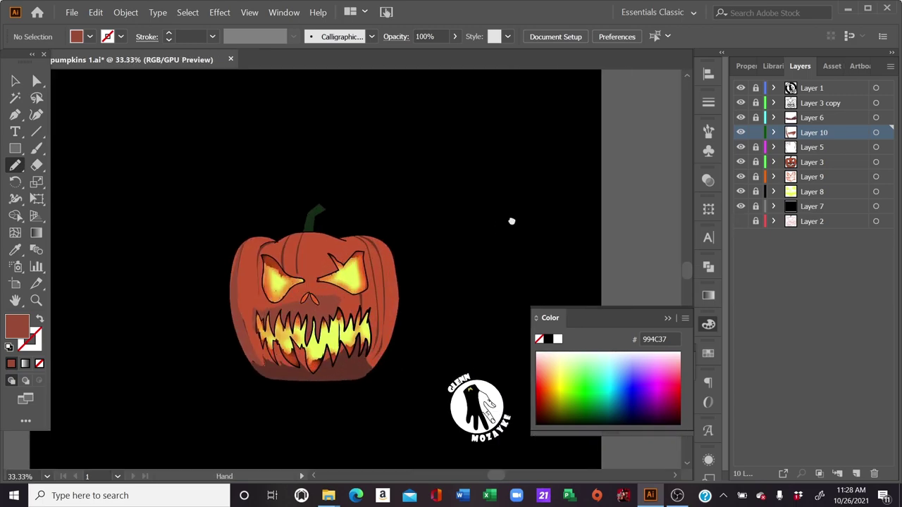
Sample the stem's green and darken the fill to 091409.
key(i)
scroll(345, 165, up, 1)
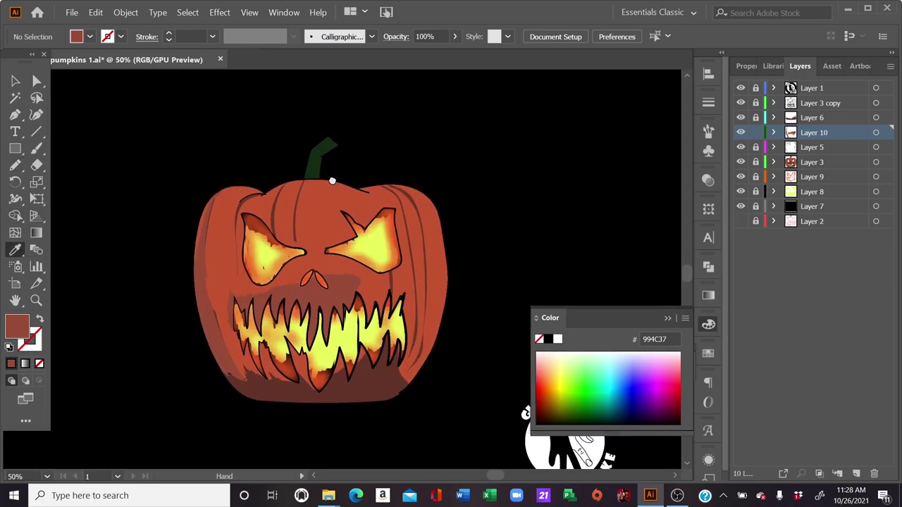
click(327, 203)
double_click(23, 324)
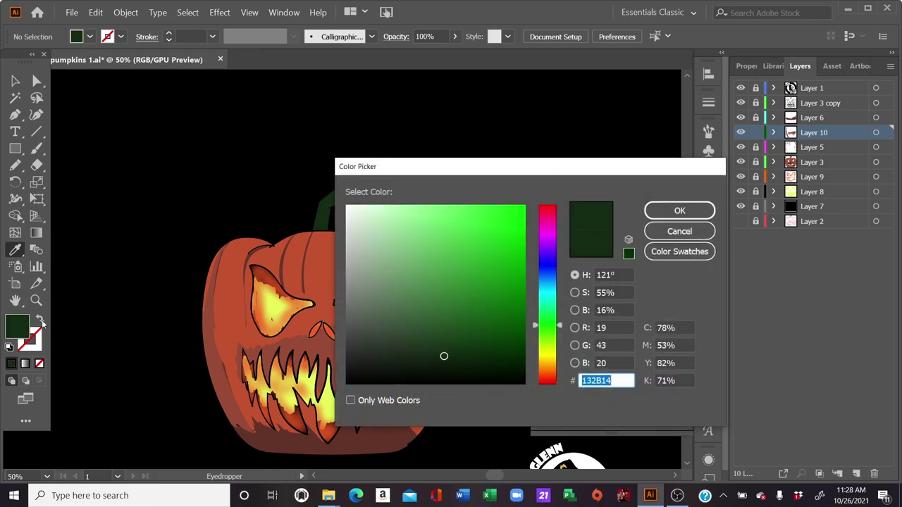
click(441, 368)
click(679, 210)
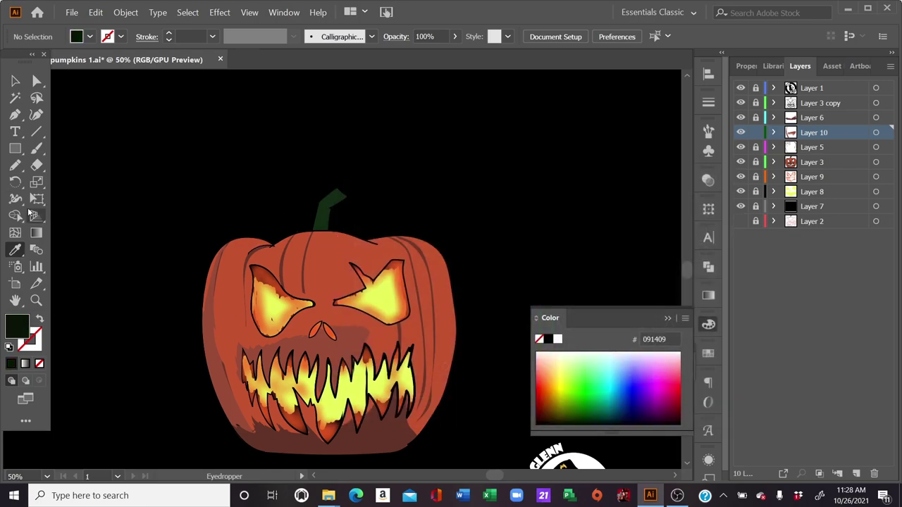
Pencil a dark green 091409 shading strip along the stem's right edge and fill it.
click(17, 166)
scroll(338, 164, up, 2)
scroll(383, 310, up, 2)
scroll(379, 282, up, 1)
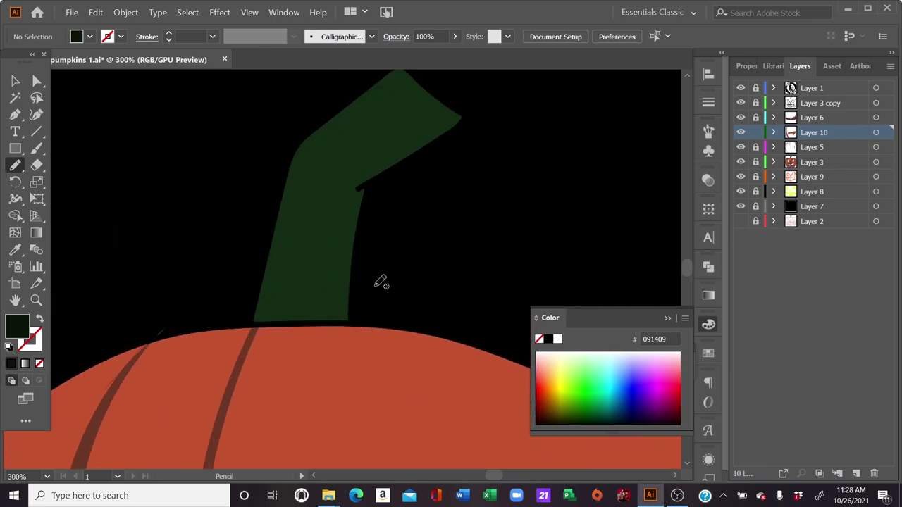
mouse_move(346, 316)
mouse_down()
mouse_move(353, 184)
mouse_move(453, 107)
mouse_move(449, 136)
mouse_move(368, 185)
mouse_move(350, 321)
mouse_move(343, 308)
mouse_move(338, 322)
mouse_up()
click(11, 363)
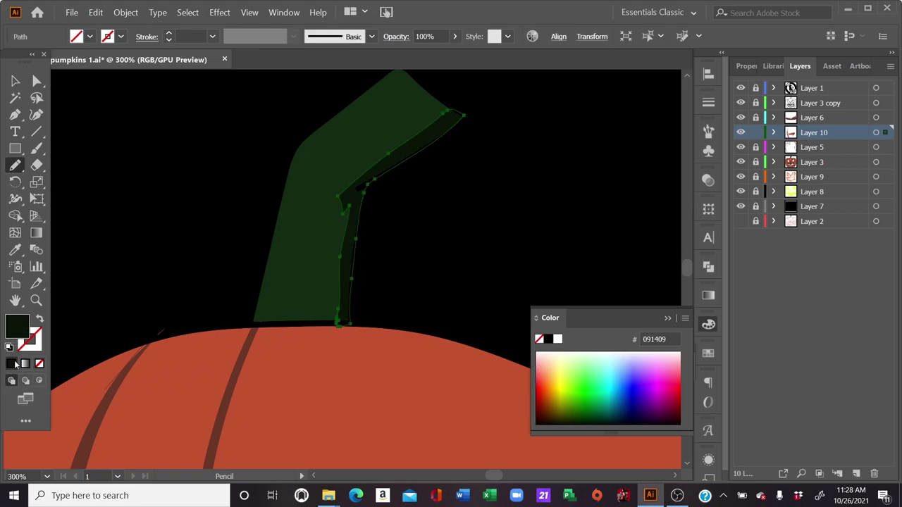
click(16, 81)
click(113, 96)
key(ctrl+minus)
key(ctrl+minus)
key(ctrl+minus)
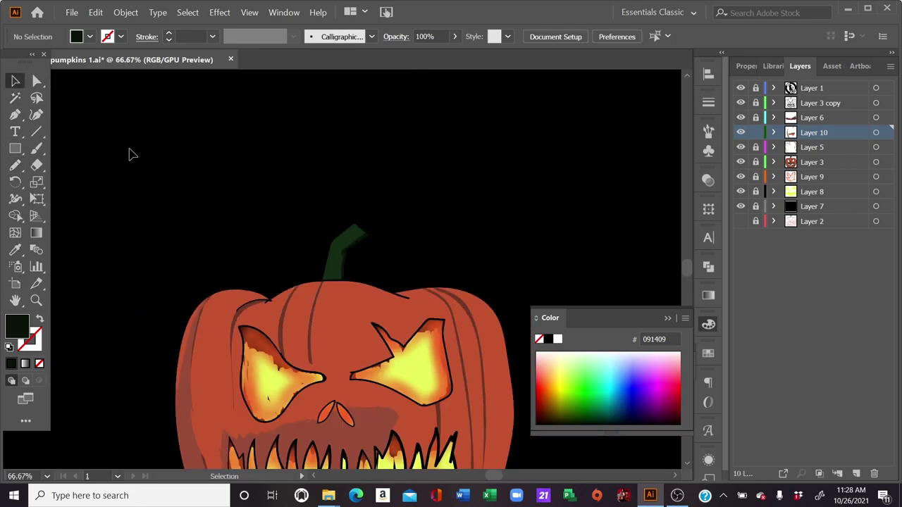
key(ctrl+minus)
key(ctrl+minus)
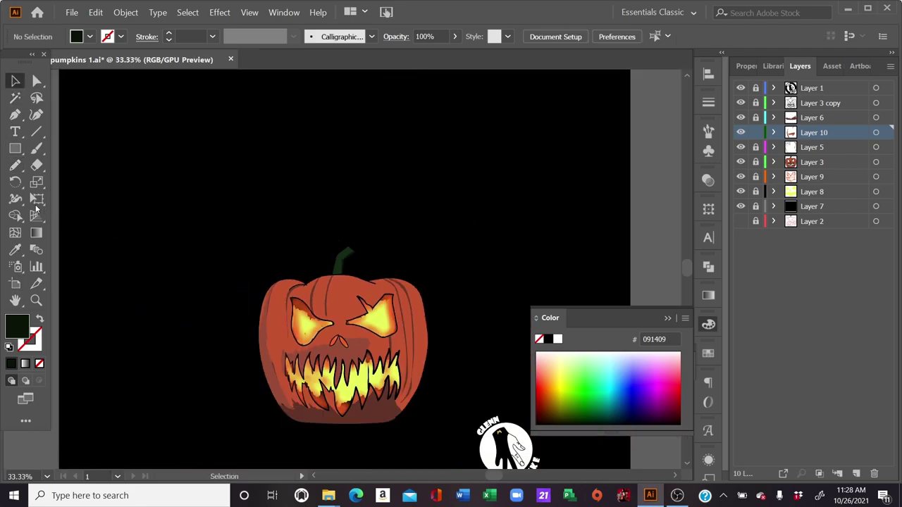
Pencil a dark green strip along the stem's left edge, fill it and deselect.
click(16, 165)
mouse_move(425, 216)
mouse_down()
mouse_move(438, 208)
mouse_move(449, 146)
mouse_up()
key(ctrl+plus)
key(ctrl+plus)
key(ctrl+plus)
key(ctrl+plus)
key(ctrl+plus)
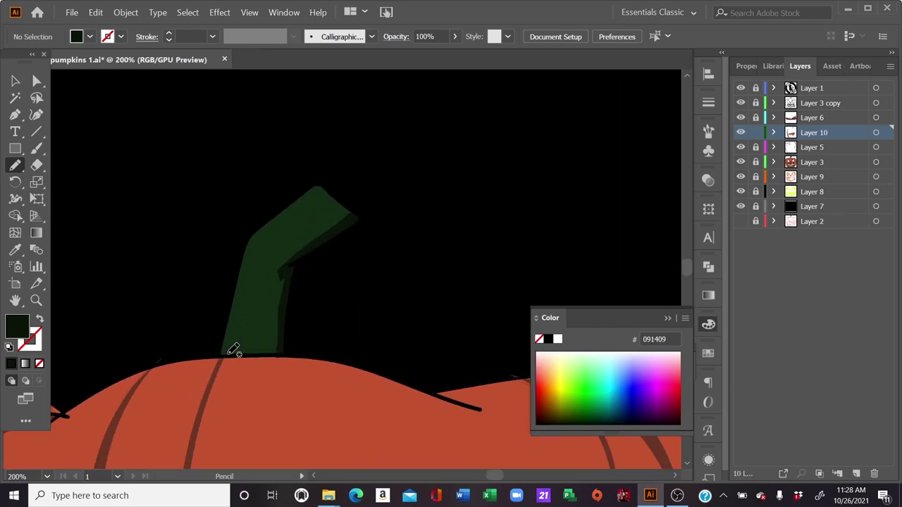
drag(228, 355, 241, 339)
mouse_move(250, 277)
mouse_down()
mouse_move(228, 337)
mouse_move(241, 344)
mouse_up()
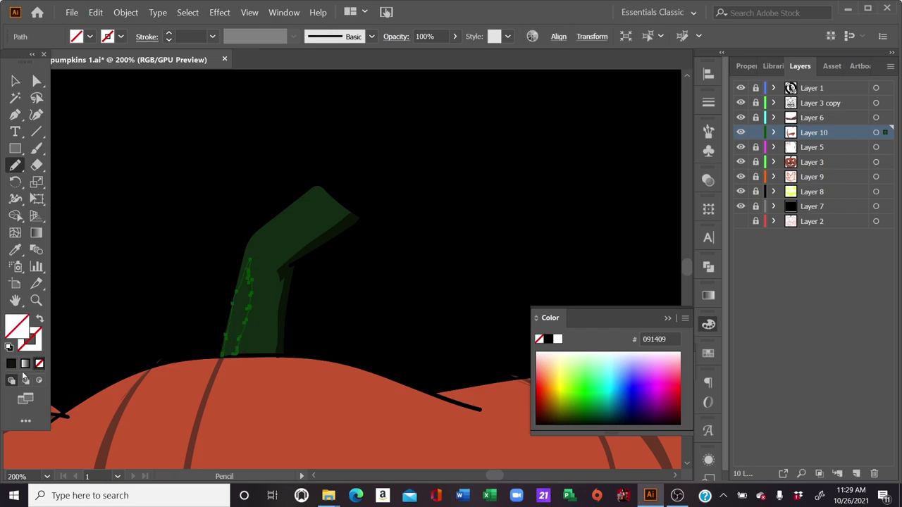
click(11, 364)
click(15, 81)
click(141, 123)
key(ctrl+0)
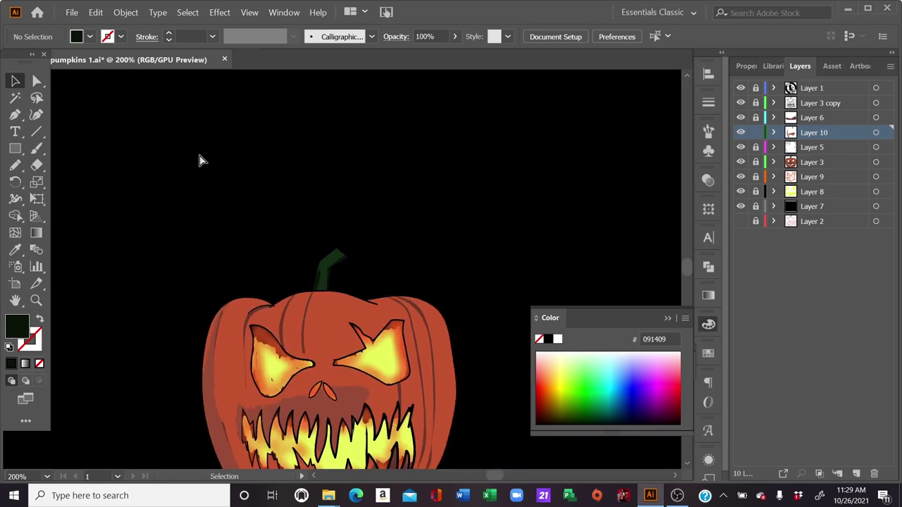
scroll(512, 226, right, 2)
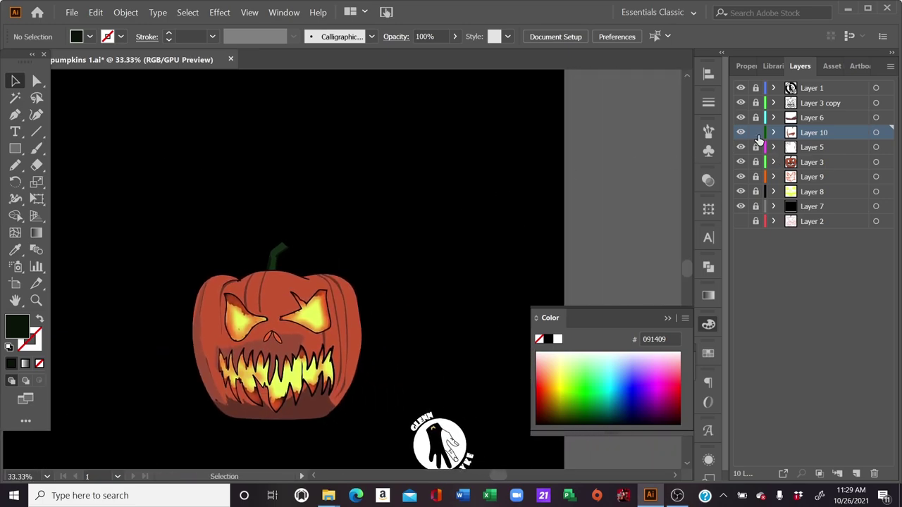
Add a new Layer 11 above Layer 6 and apply the White, Black gradient fill.
click(814, 118)
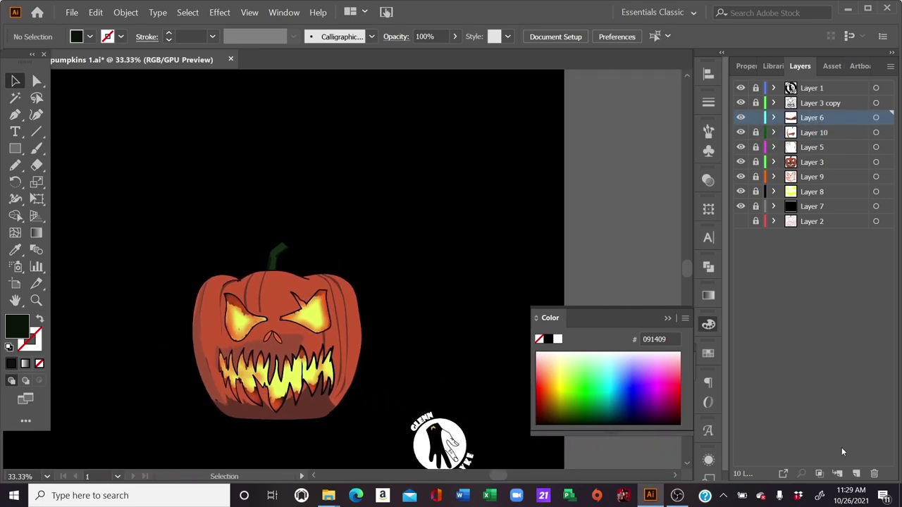
click(856, 473)
click(15, 251)
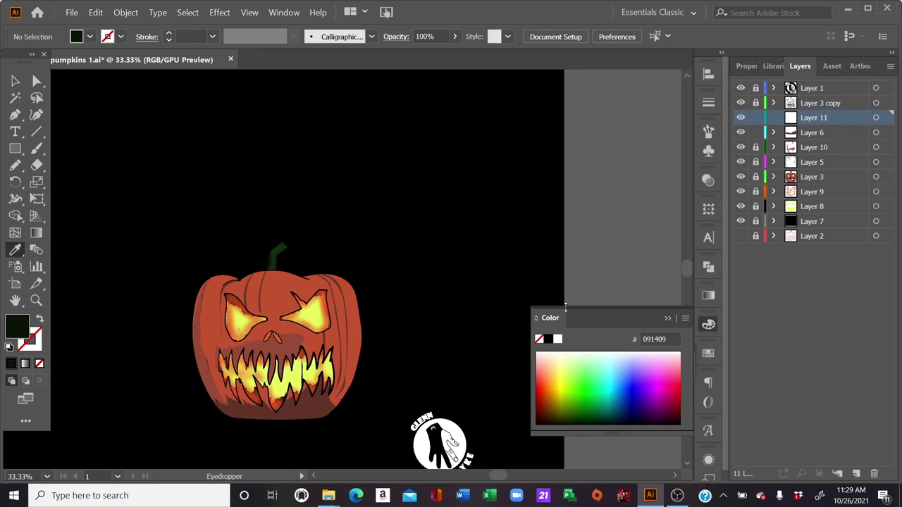
click(708, 295)
click(561, 313)
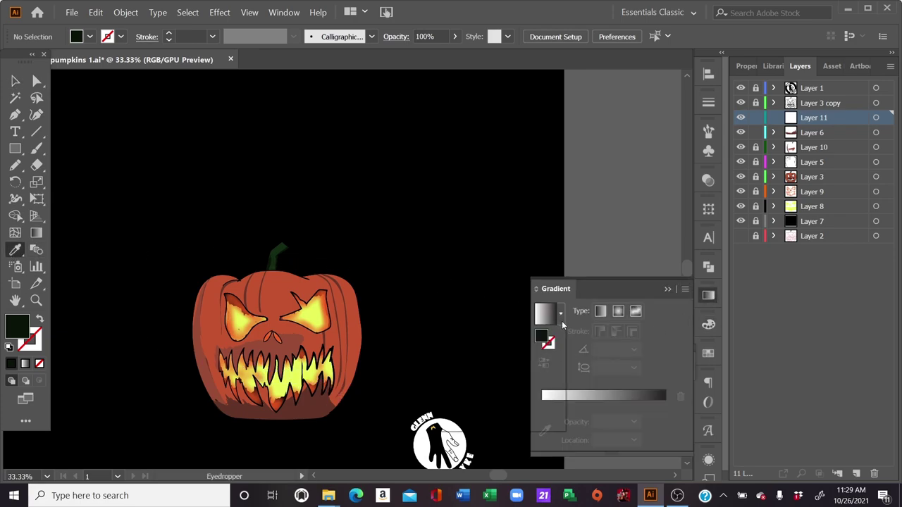
click(525, 348)
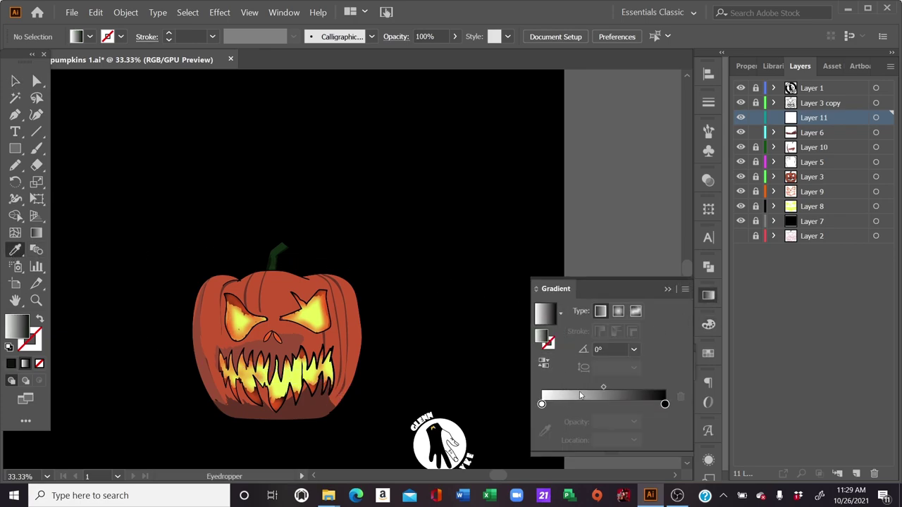
Make both gradient stops white, the right at 10% opacity and the left at 0%.
double_click(666, 406)
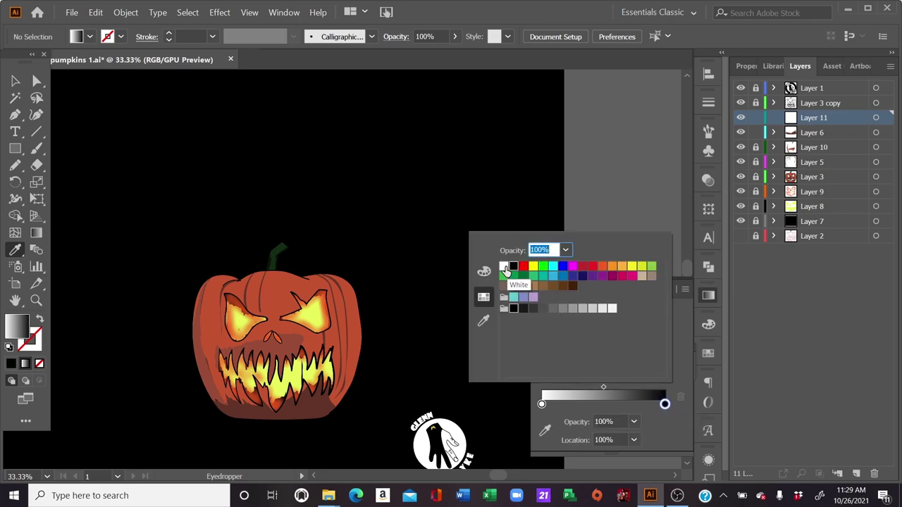
click(504, 267)
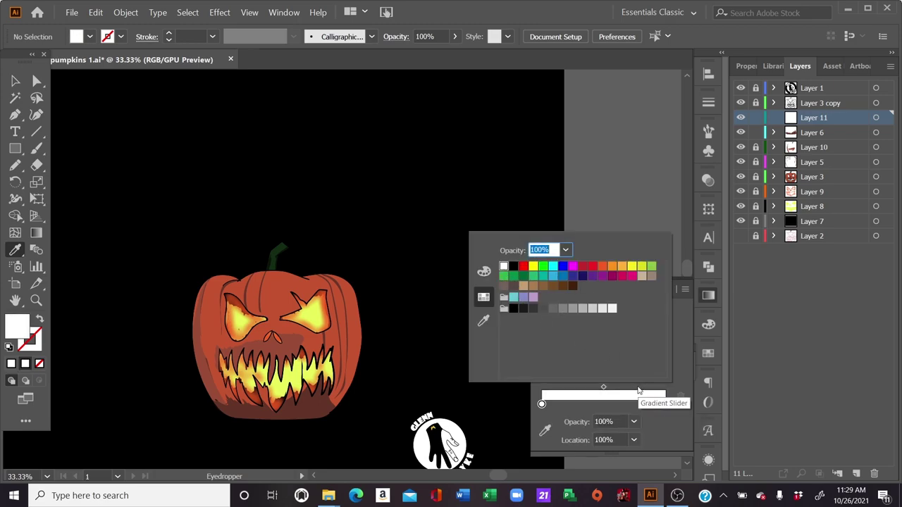
click(665, 424)
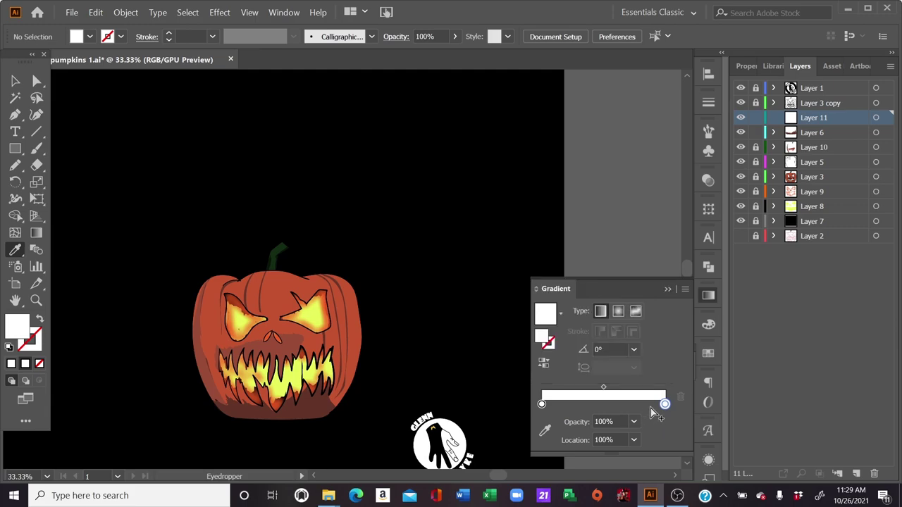
click(663, 405)
click(634, 422)
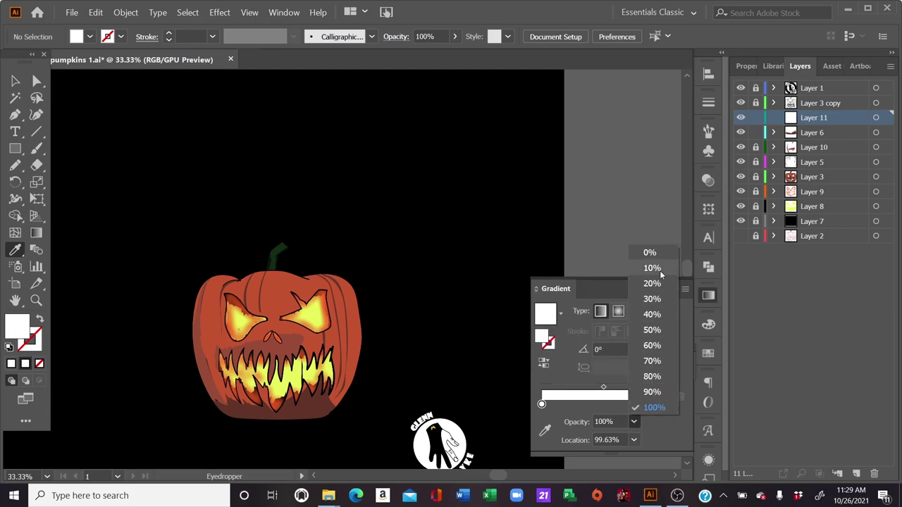
click(652, 268)
click(541, 404)
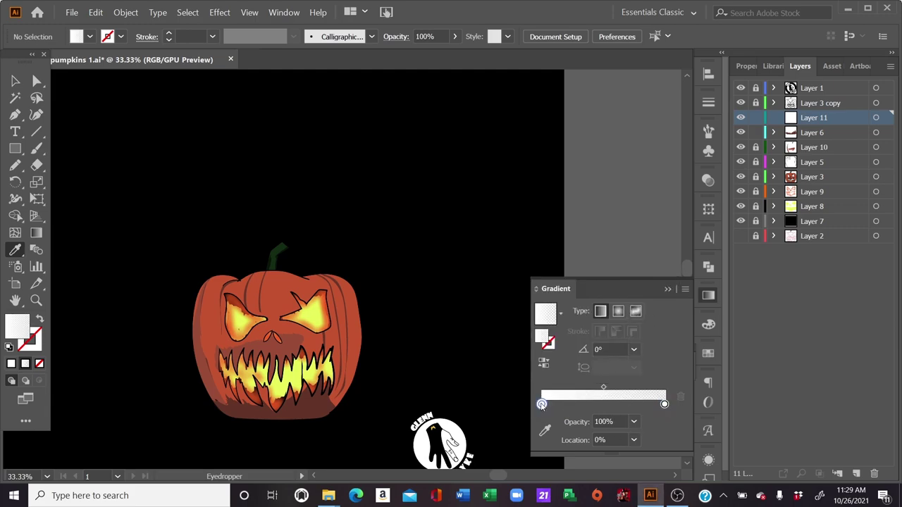
click(633, 422)
click(648, 252)
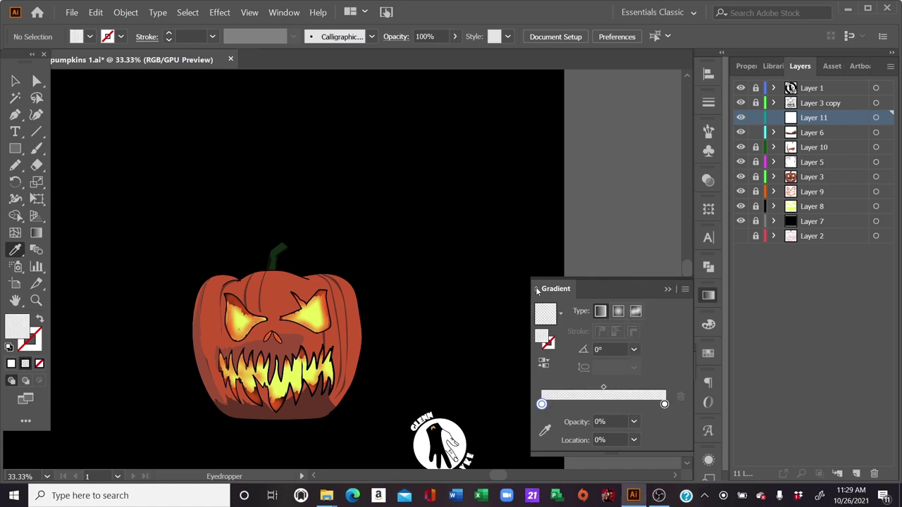
Pencil-draw a highlight on the upper-left lobe with the white gradient, left stop at 20% opacity.
key(n)
mouse_move(372, 254)
mouse_down()
mouse_move(477, 175)
mouse_move(477, 249)
mouse_up()
key(ctrl+1)
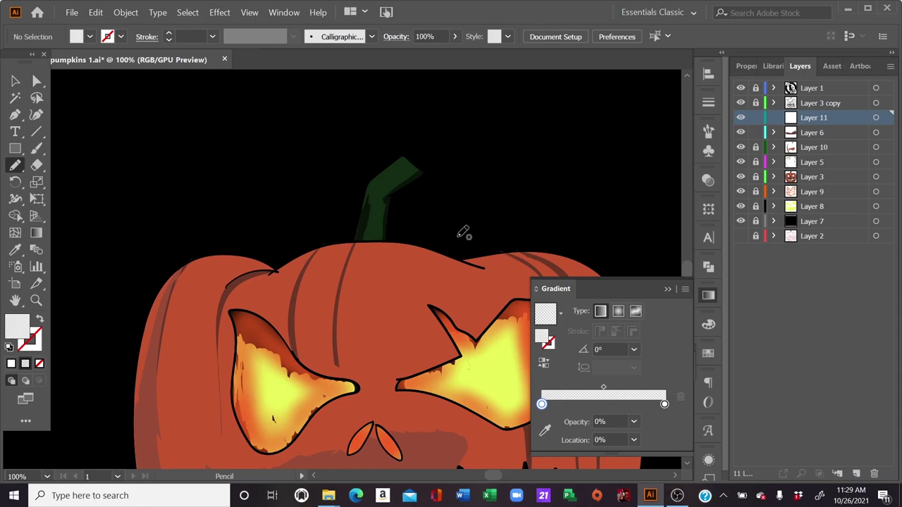
key(ctrl+equal)
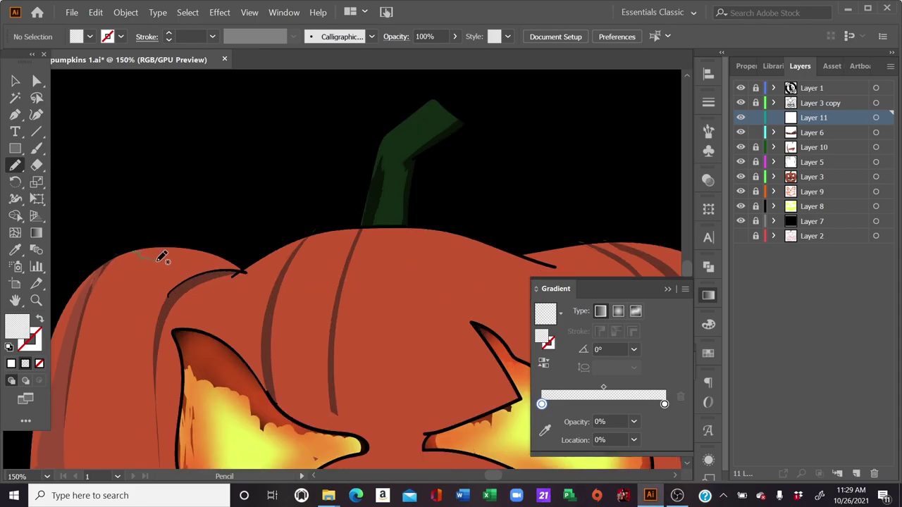
mouse_move(162, 265)
mouse_down()
mouse_move(163, 277)
mouse_move(185, 286)
mouse_move(245, 266)
mouse_up()
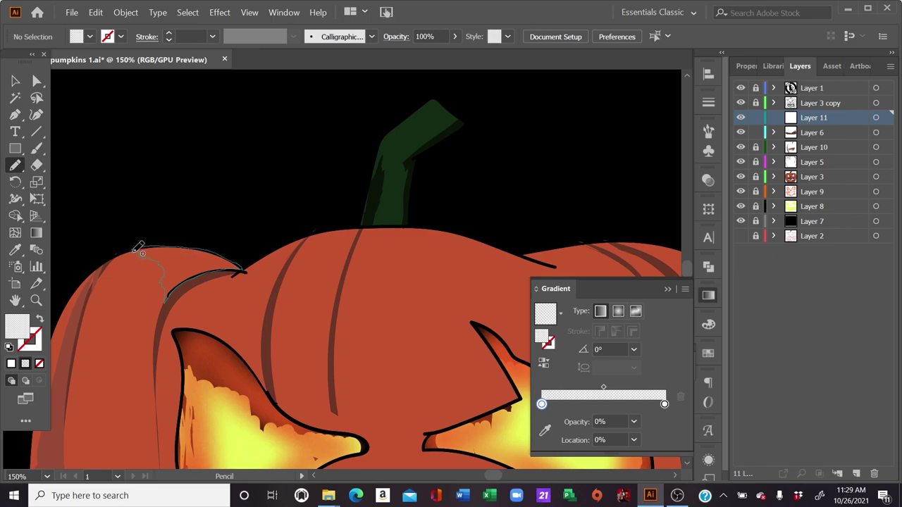
drag(141, 250, 139, 251)
click(39, 363)
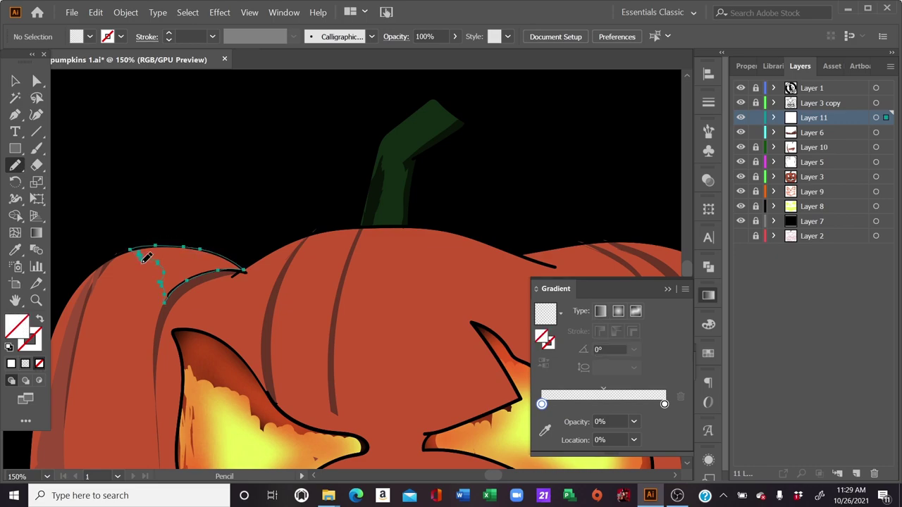
click(25, 364)
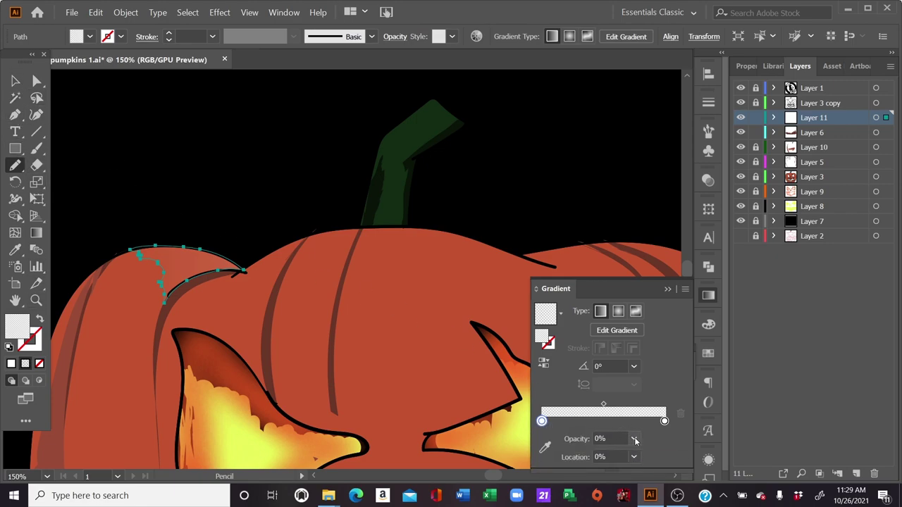
click(635, 439)
click(651, 292)
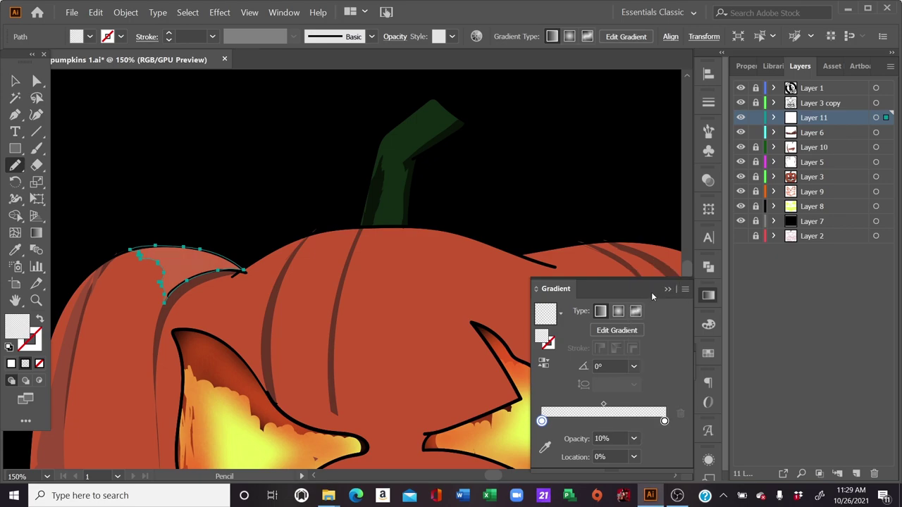
click(633, 438)
click(647, 310)
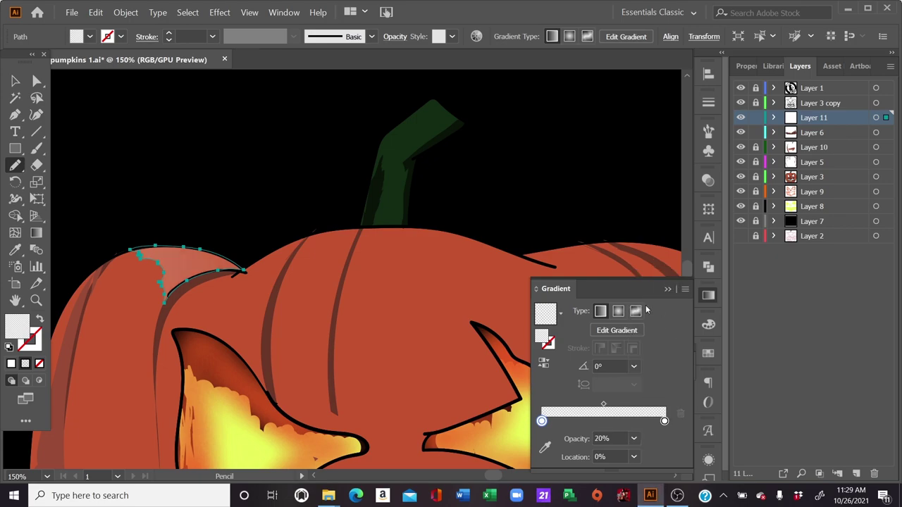
Add a faint white-gradient highlight near the pumpkin's top-left edge.
click(16, 81)
click(110, 91)
key(ctrl+minus)
key(ctrl+minus)
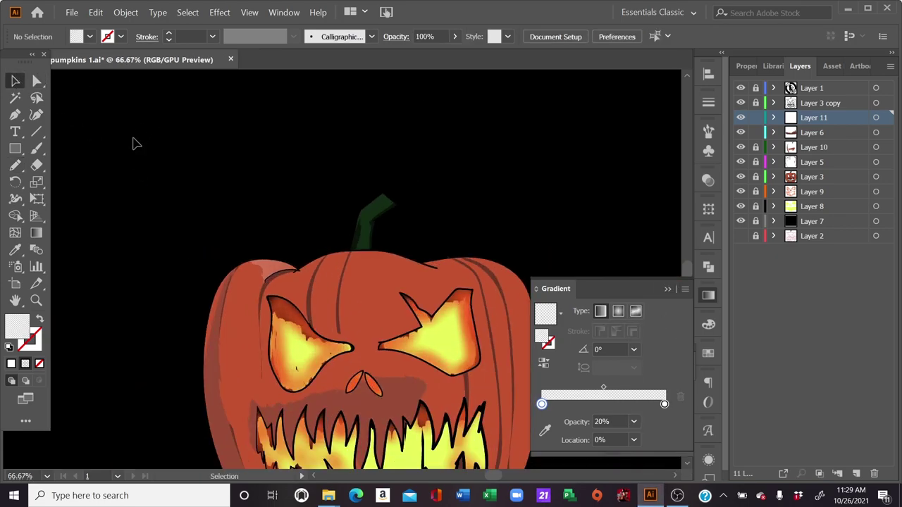
key(ctrl+minus)
key(ctrl+minus)
key(ctrl+minus)
key(n)
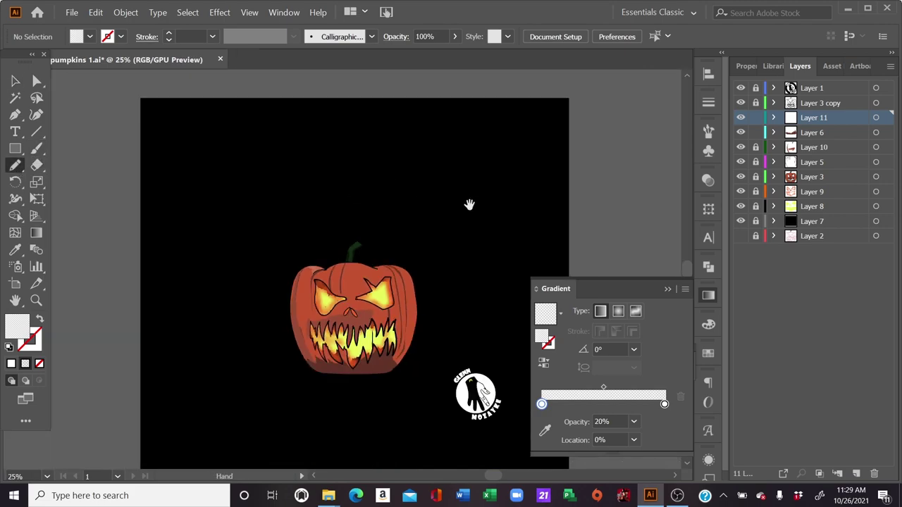
drag(470, 204, 490, 190)
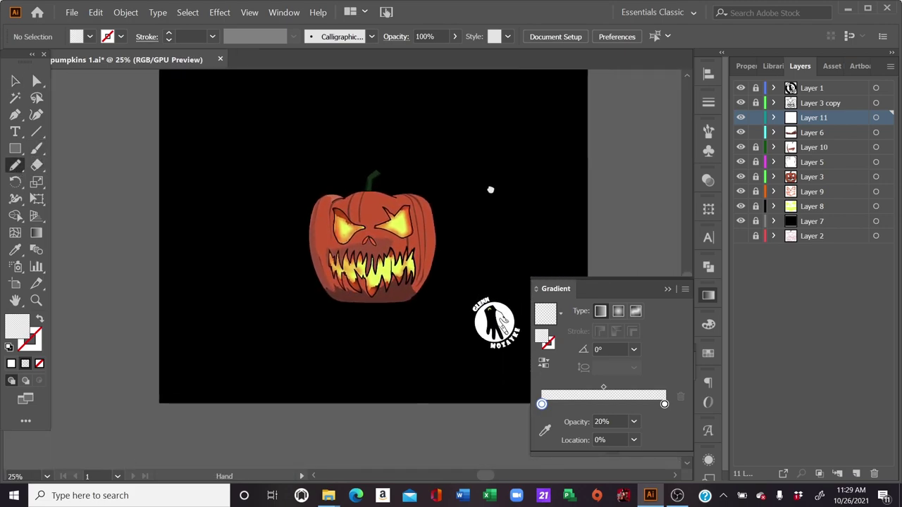
key(ctrl+plus)
key(ctrl+plus)
key(ctrl+plus)
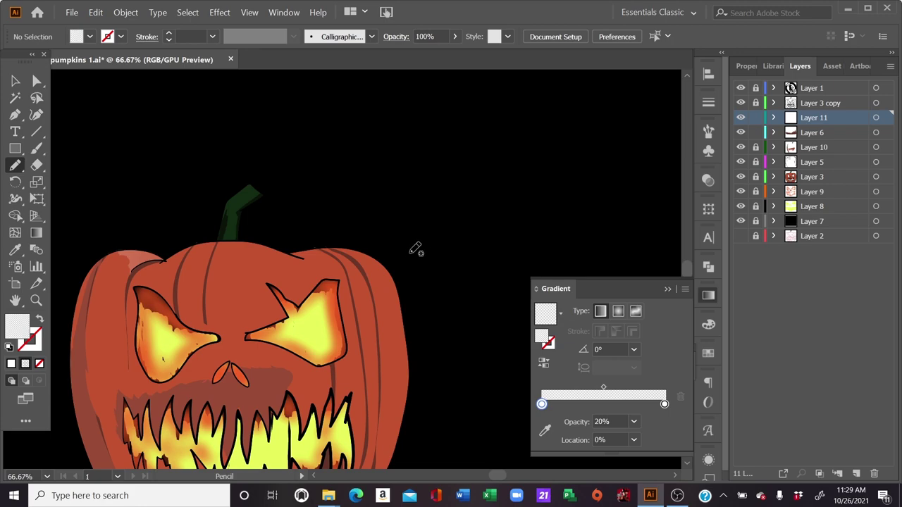
key(space)
drag(293, 266, 339, 235)
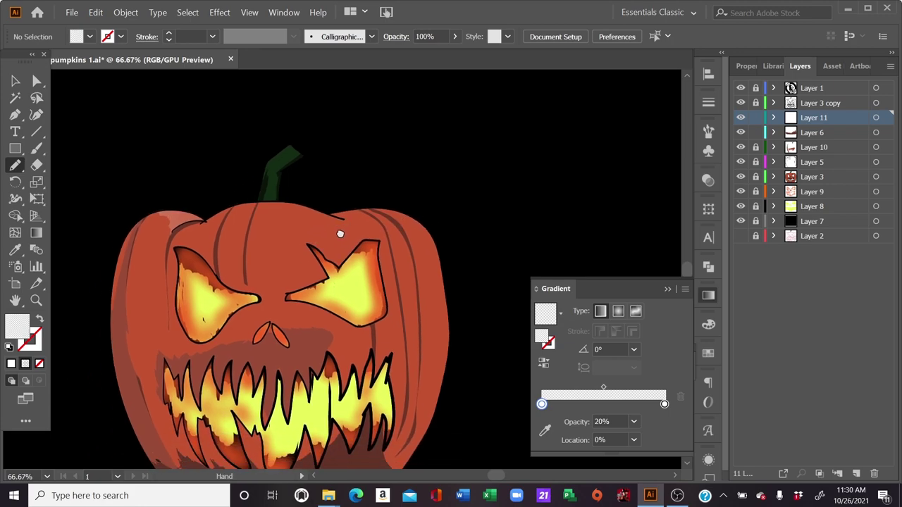
key(ctrl+plus)
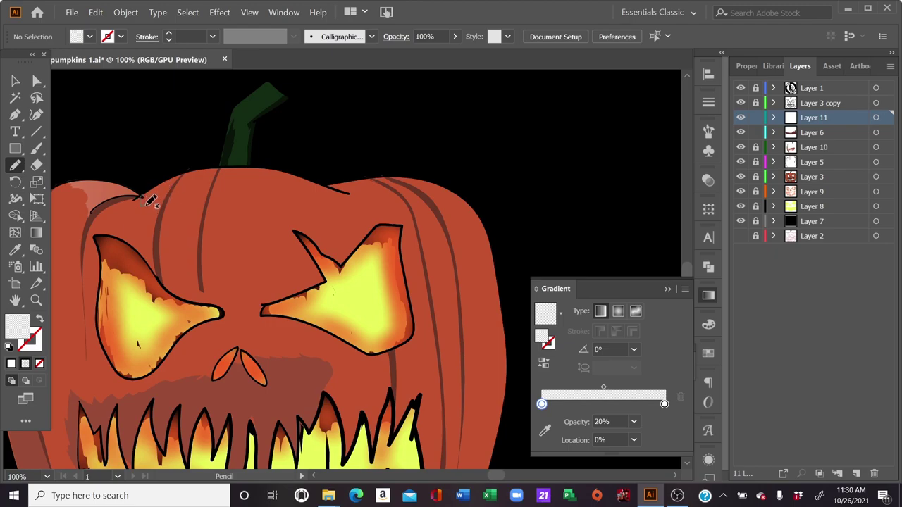
drag(159, 211, 173, 189)
drag(143, 195, 145, 212)
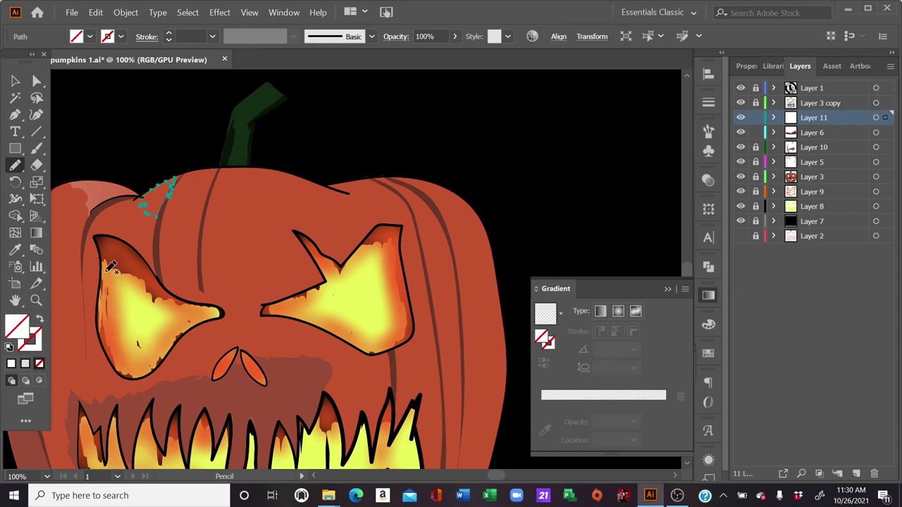
key(.)
Pencil-draw further highlights beside the stem base and toward the top-right edge.
click(15, 81)
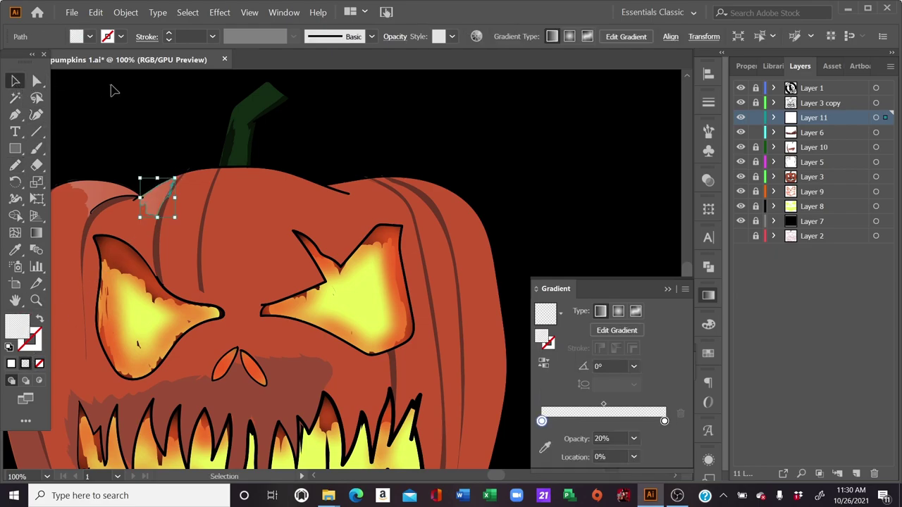
click(115, 89)
click(15, 164)
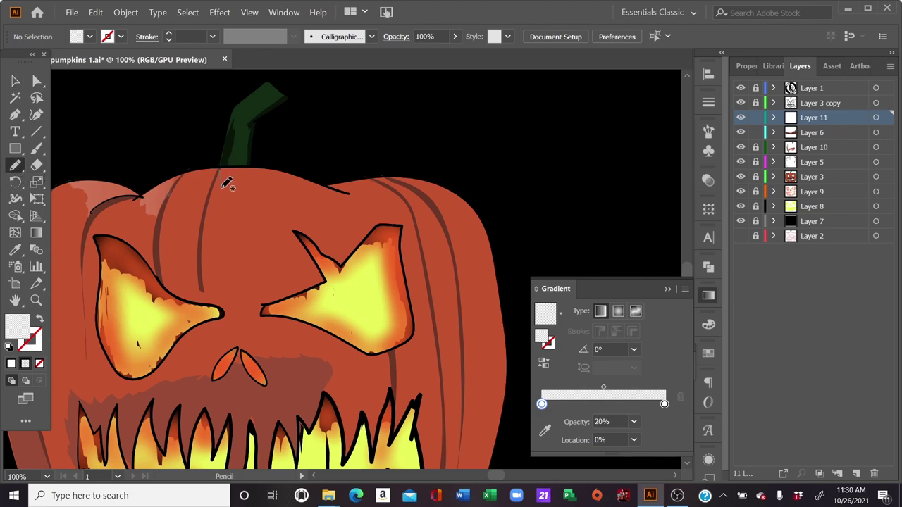
drag(227, 183, 258, 180)
drag(225, 171, 220, 169)
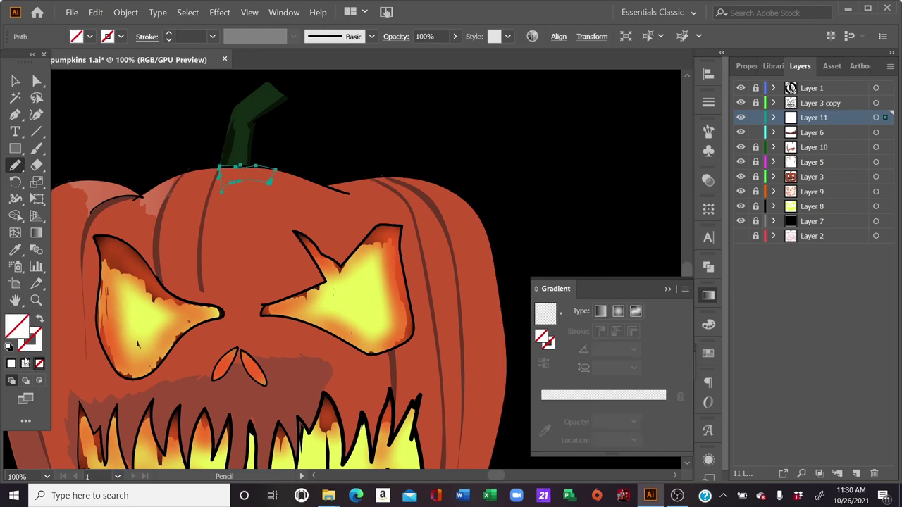
key(ctrl+shift+a)
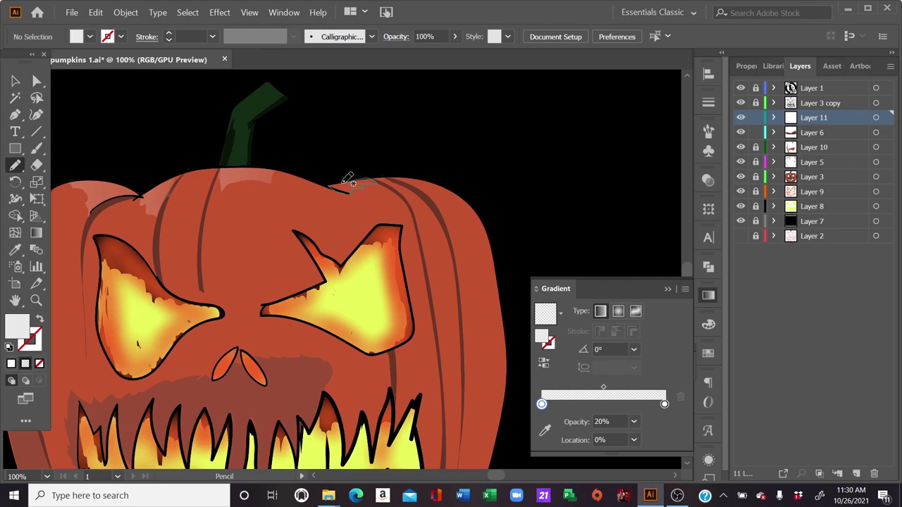
drag(340, 188, 331, 187)
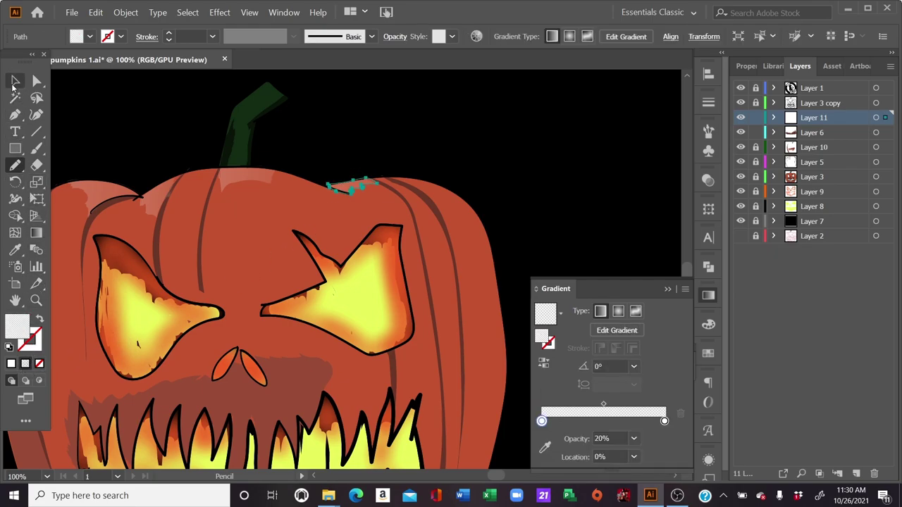
click(16, 80)
Select and unlock Layer 6 in the Layers panel.
click(105, 90)
scroll(342, 271, down, 2)
scroll(331, 282, down, 2)
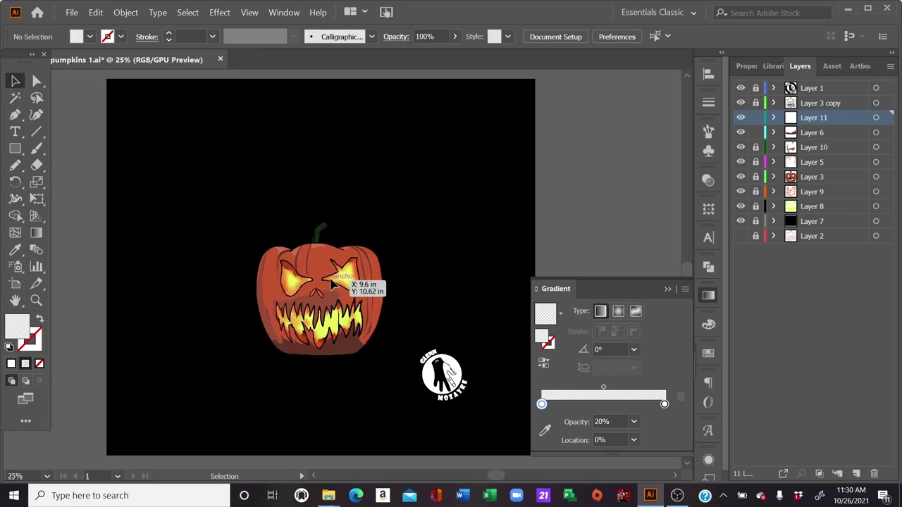
scroll(362, 281, down, 1)
drag(473, 260, 532, 231)
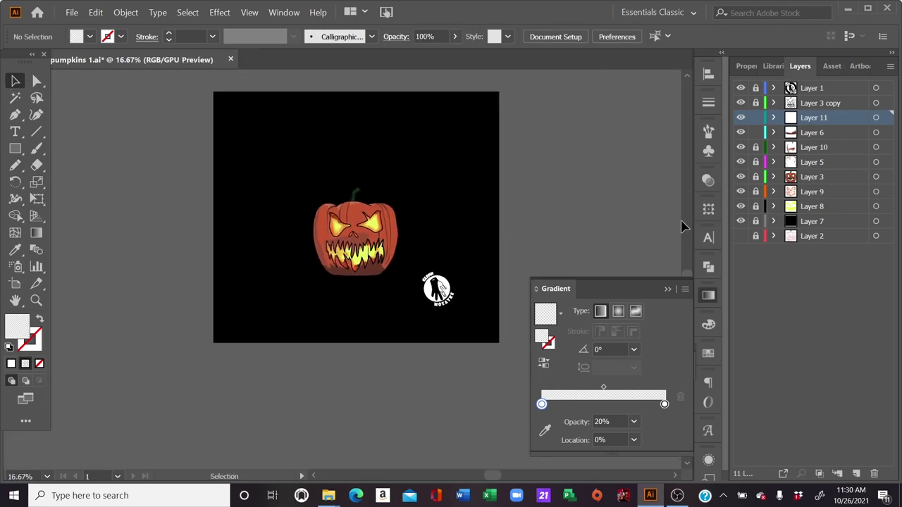
click(815, 138)
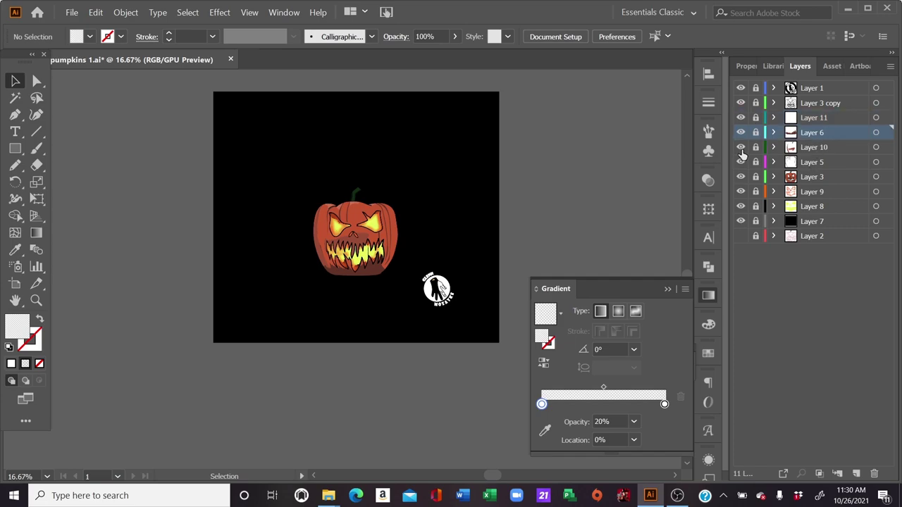
click(756, 132)
scroll(428, 275, up, 2)
Recolour the shadow shape under the teeth to deep brown 54342D.
click(408, 272)
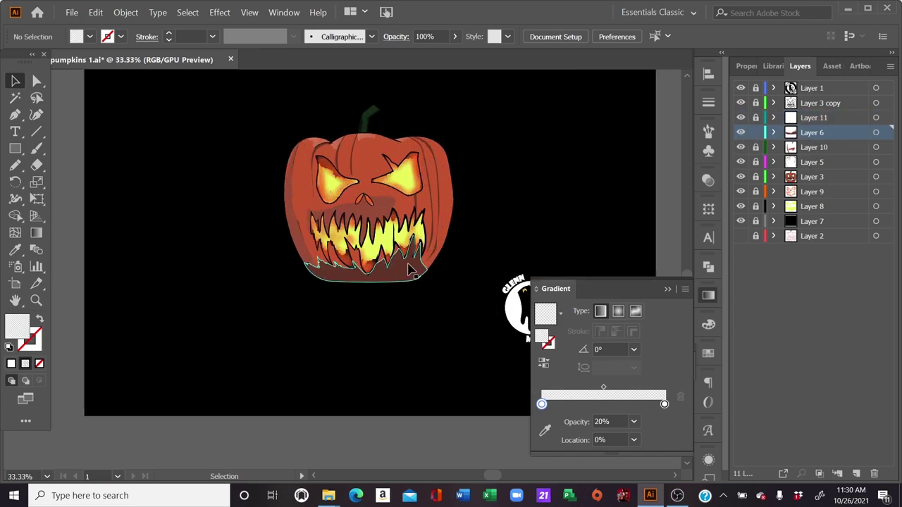
double_click(14, 328)
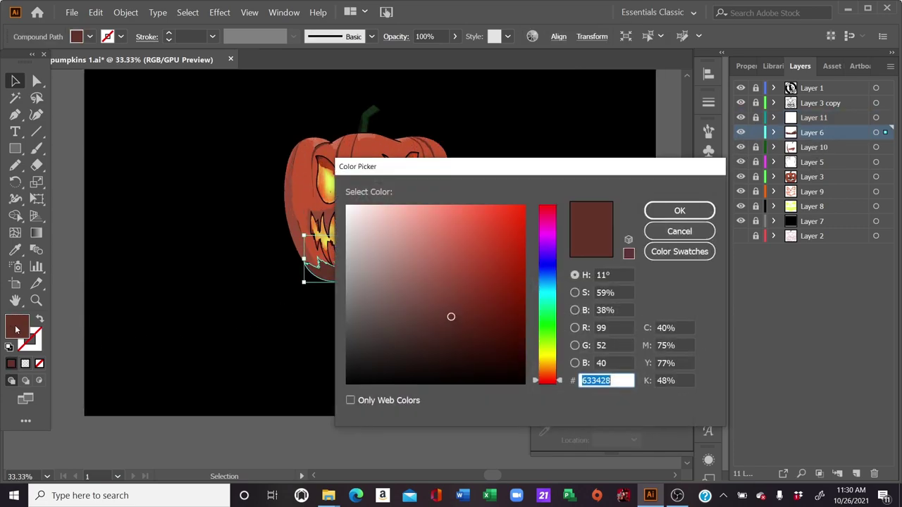
click(428, 325)
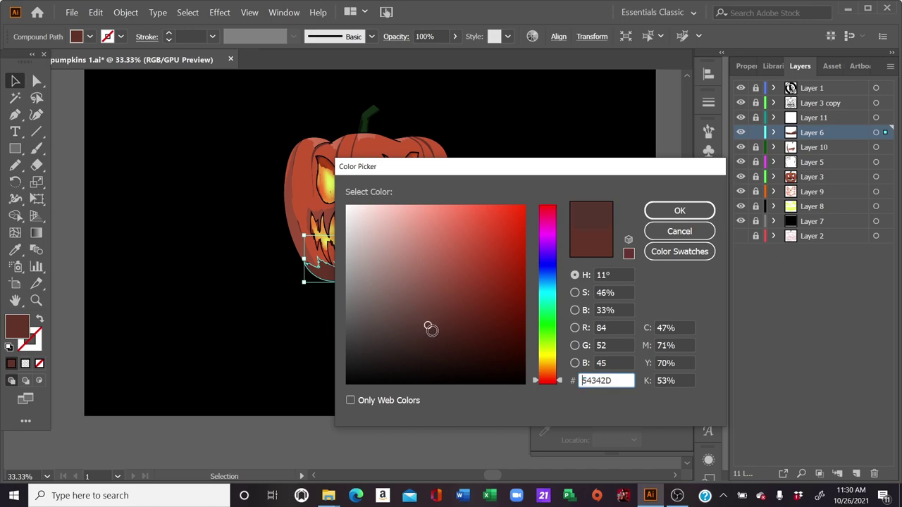
click(678, 213)
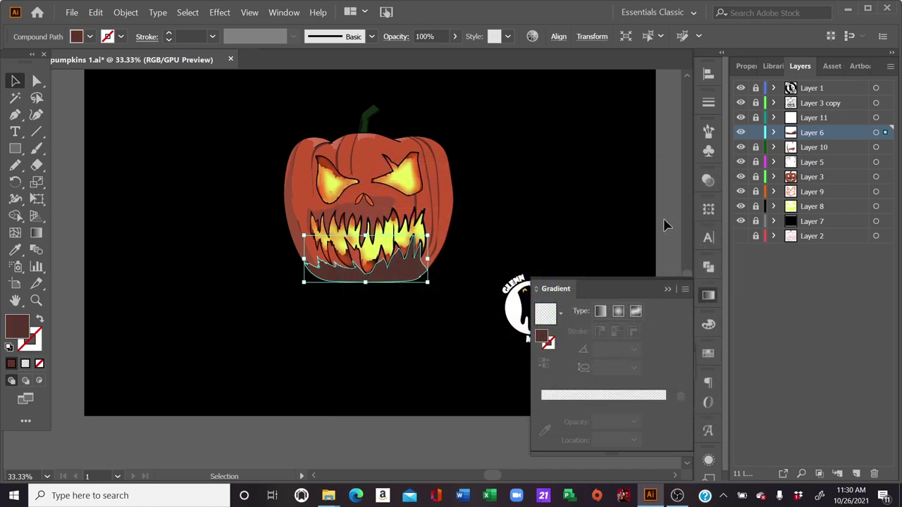
click(125, 177)
key(ctrl+minus)
key(ctrl+minus)
key(ctrl+minus)
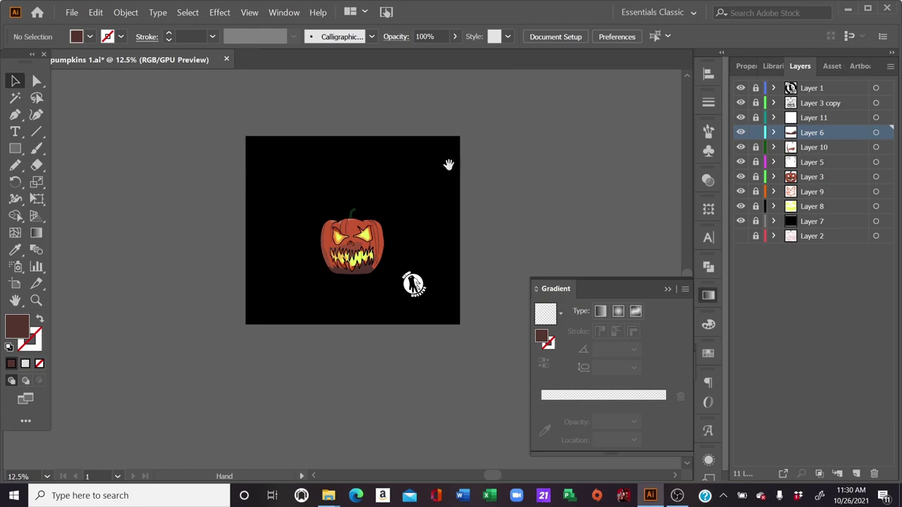
key(ctrl+plus)
key(ctrl+plus)
key(ctrl+plus)
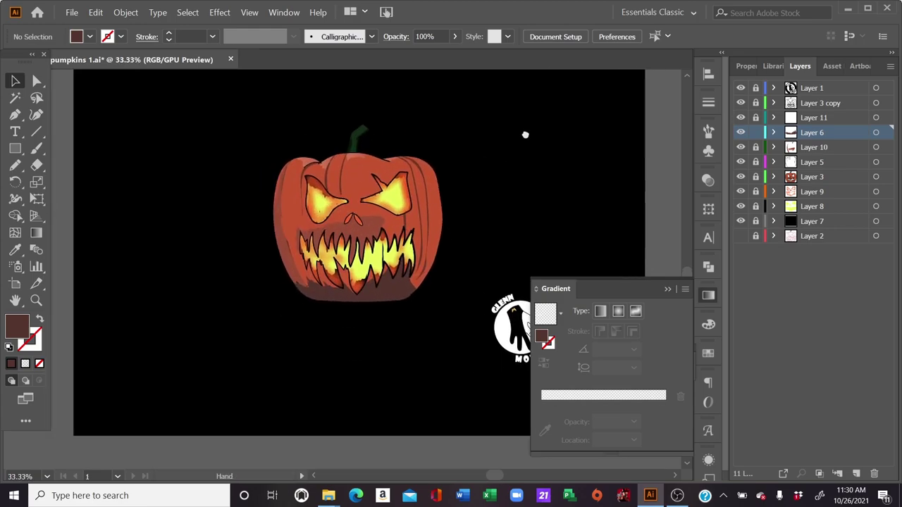
drag(525, 135, 486, 226)
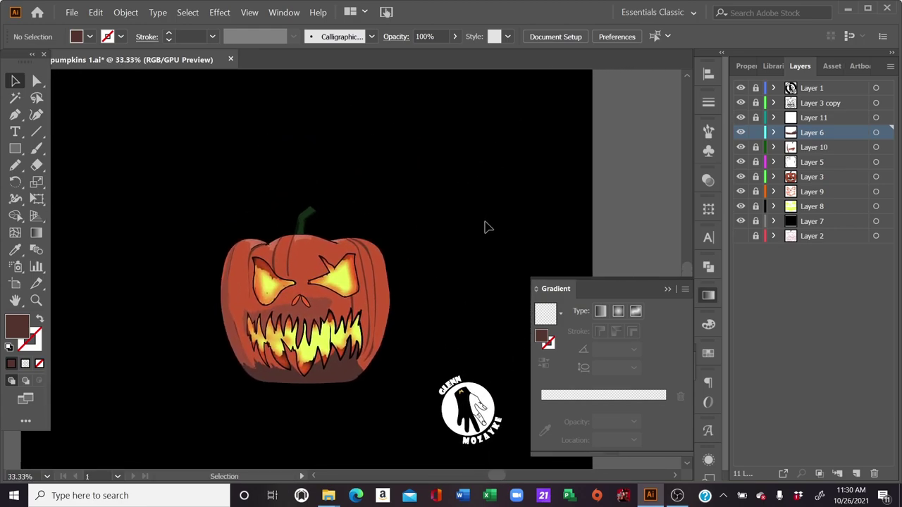
On Layer 11, discard the trial scribble over the left eye and keep the right-edge pencil shape.
click(768, 121)
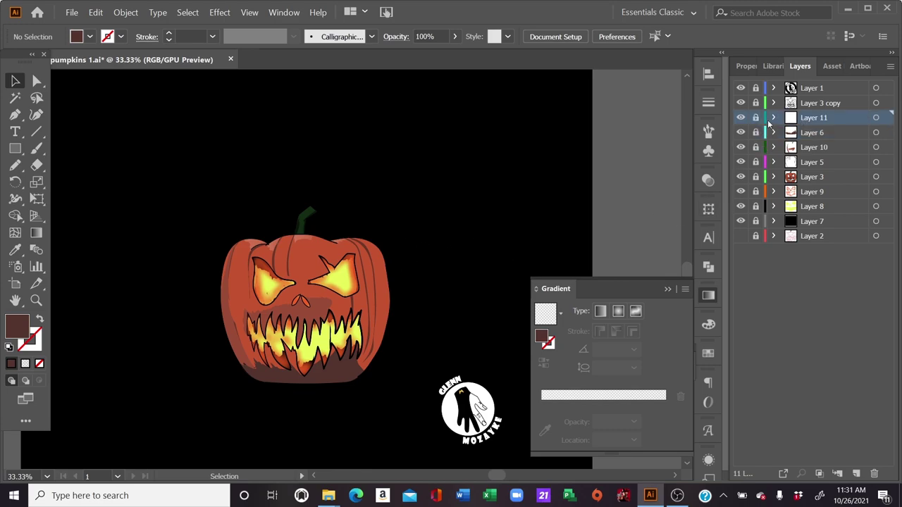
click(15, 165)
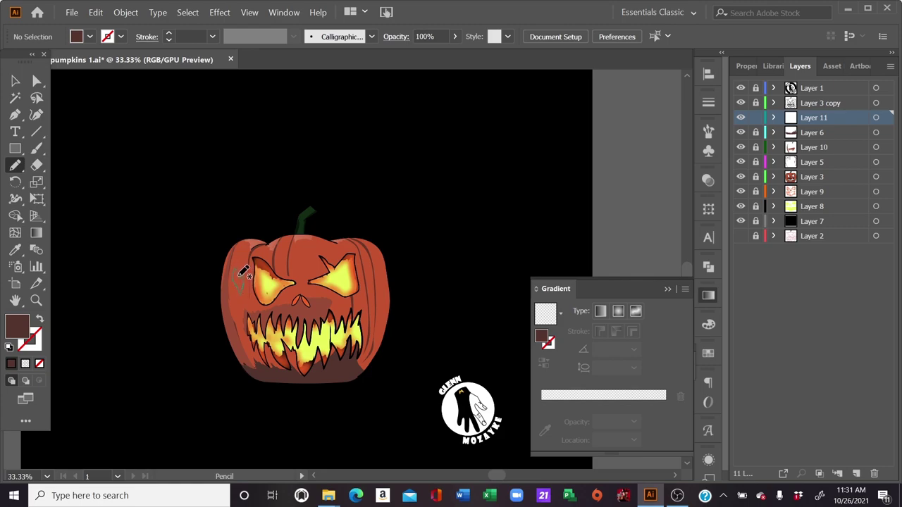
drag(238, 277, 237, 285)
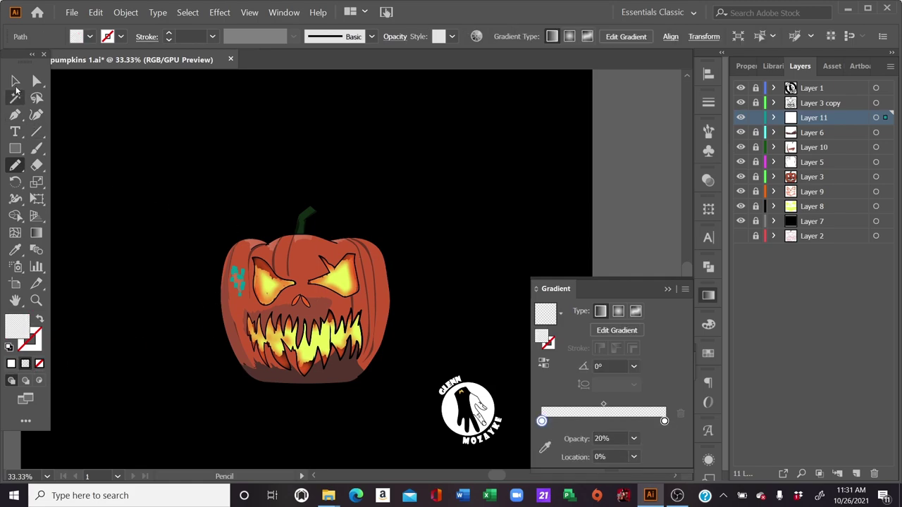
key(Delete)
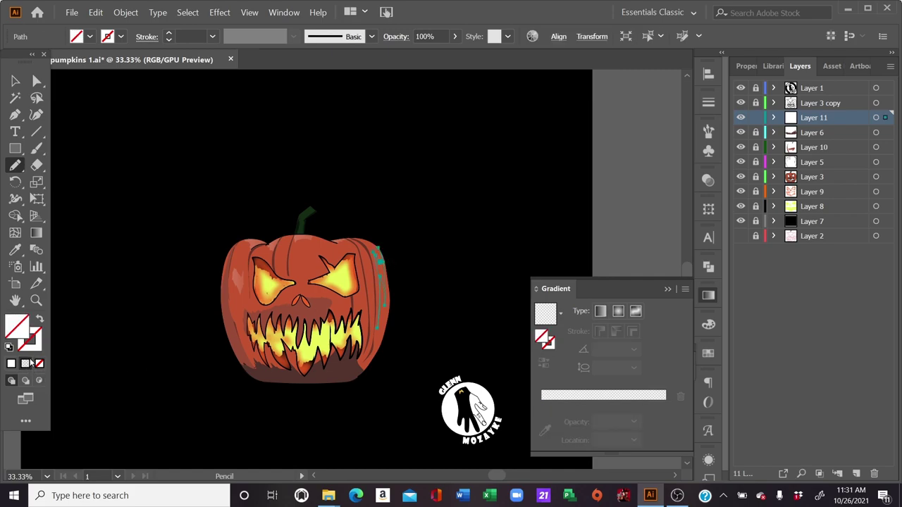
key(v)
click(74, 141)
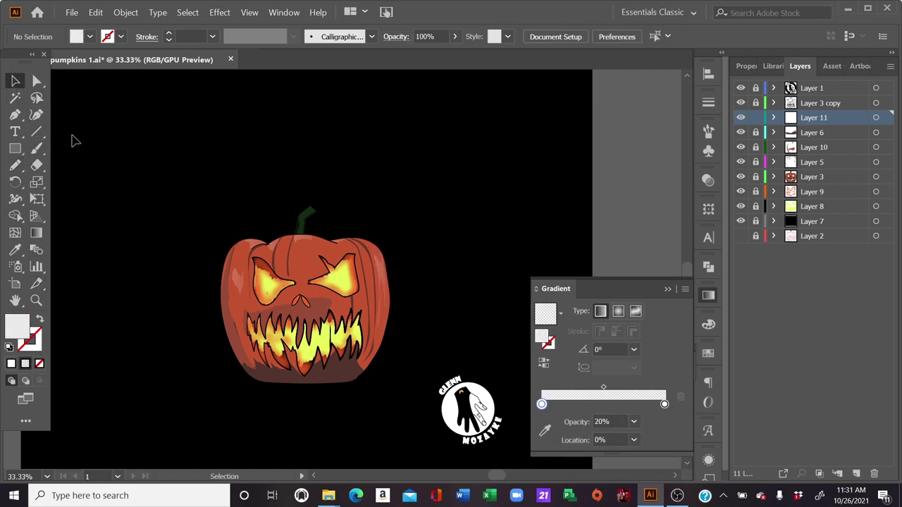
Zoom out to check the whole artwork, then zoom back in on the pumpkin.
key(ctrl+minus)
key(ctrl+minus)
key(ctrl+minus)
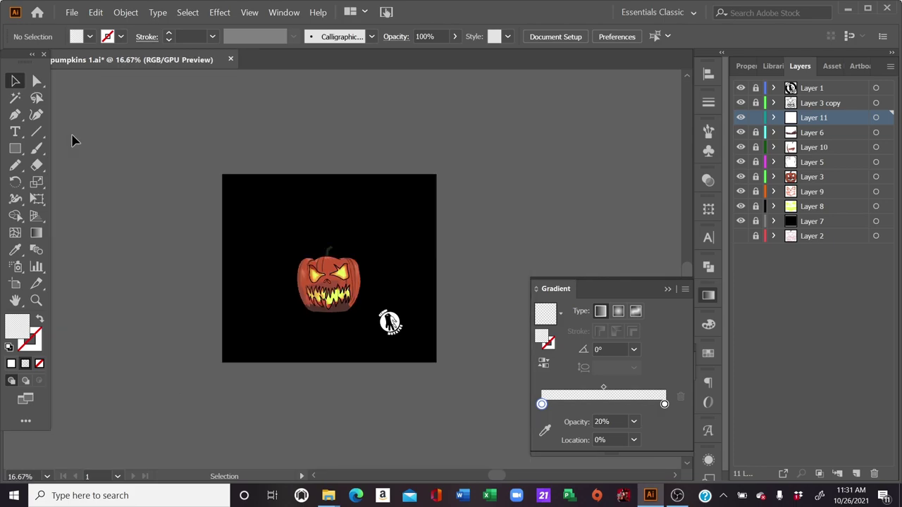
key(ctrl+minus)
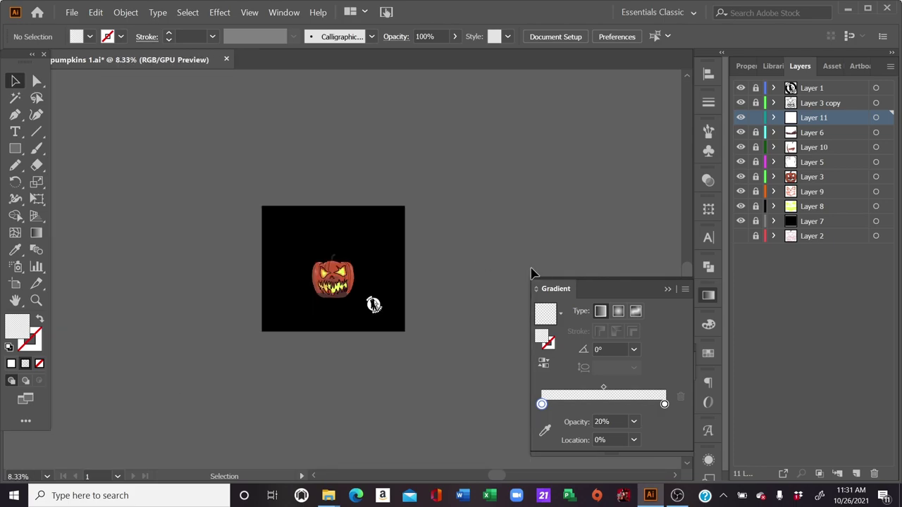
key(ctrl+equal)
key(ctrl+equal)
drag(467, 258, 558, 180)
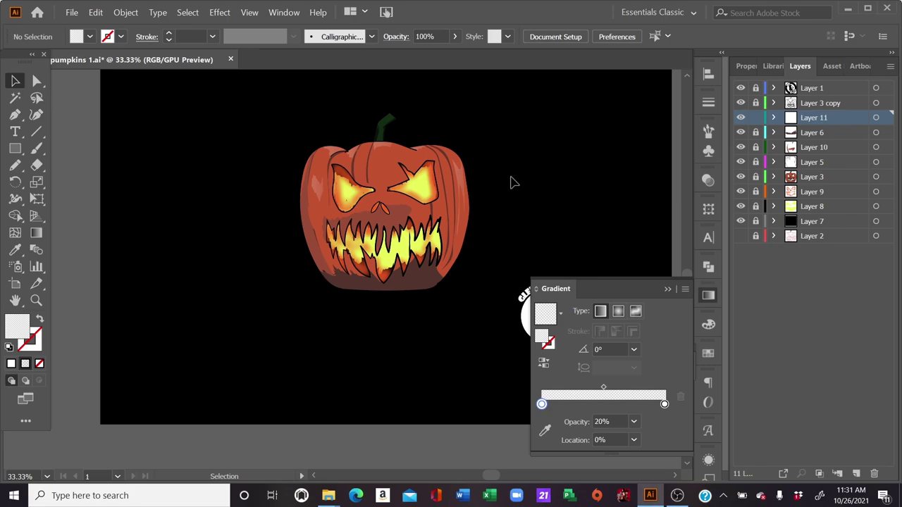
key(ctrl+minus)
key(ctrl+minus)
key(ctrl+equal)
key(ctrl+equal)
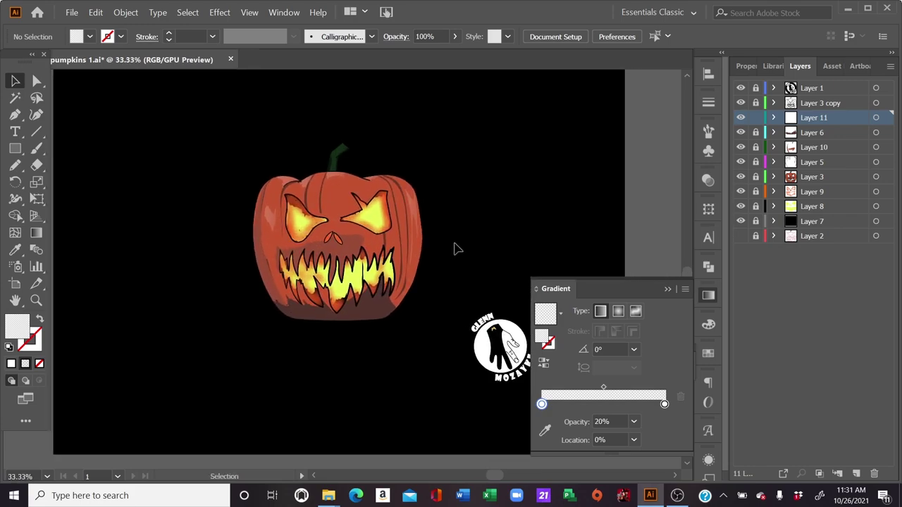
key(ctrl+equal)
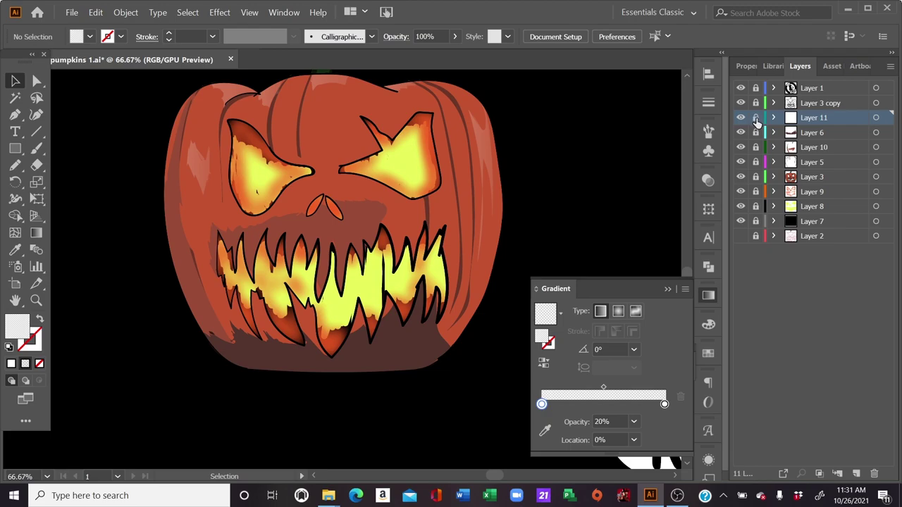
On Layer 10, sample the pumpkin orange onto the mouth shadow and darken it to about B24E34.
click(789, 147)
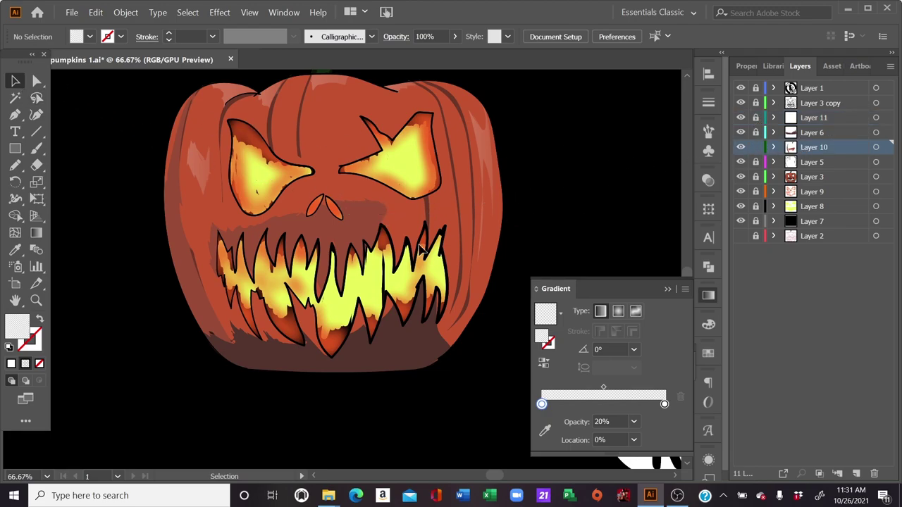
click(362, 236)
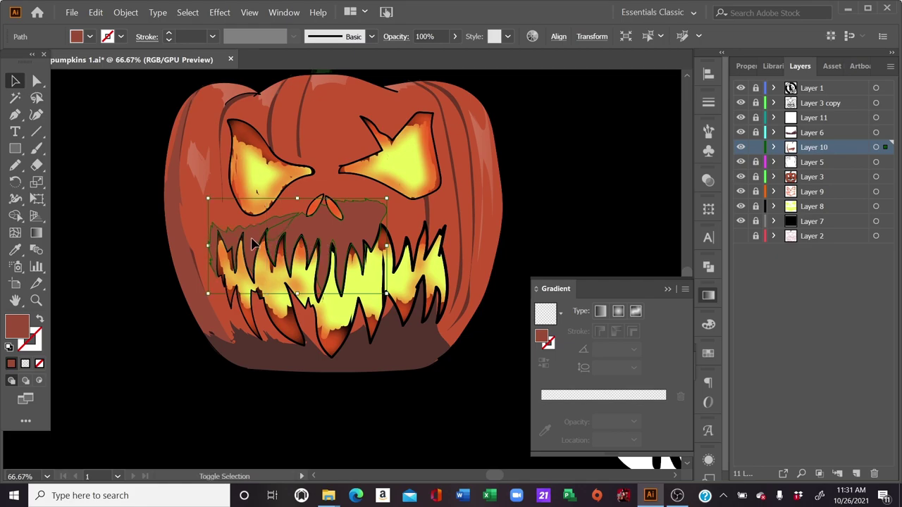
click(14, 250)
click(189, 223)
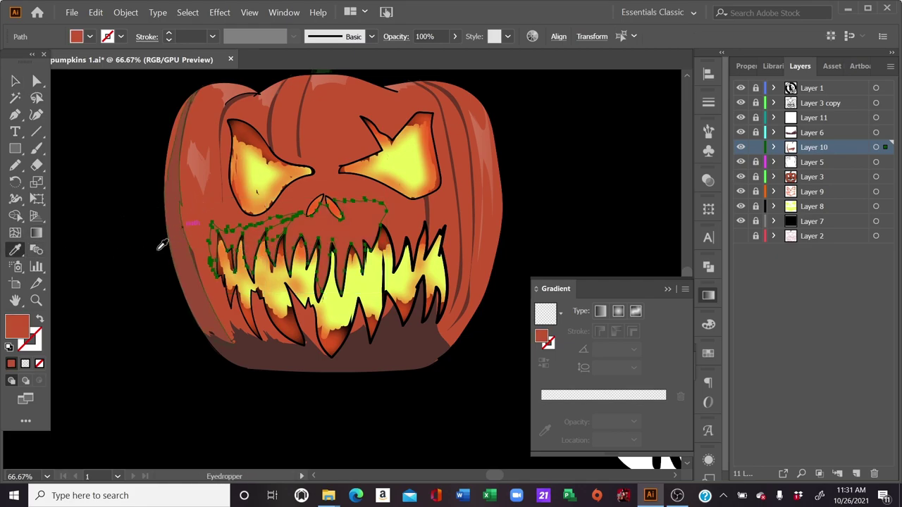
double_click(22, 328)
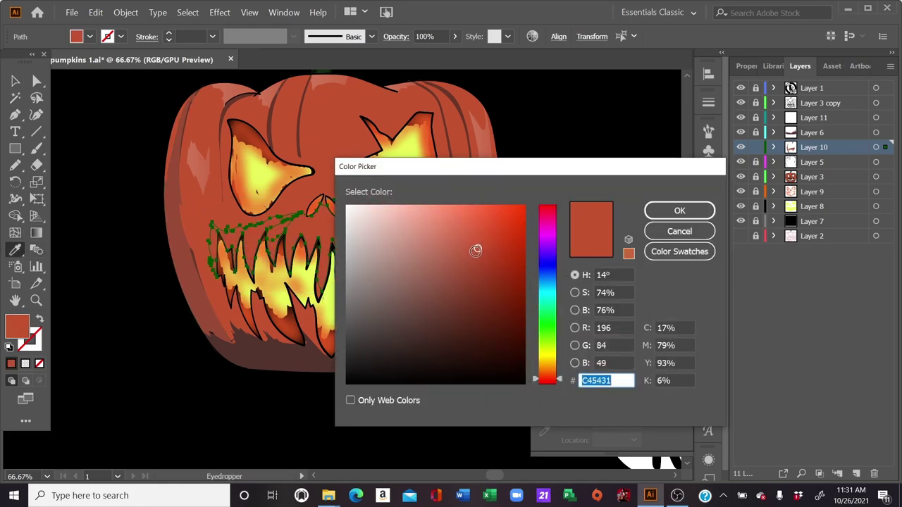
drag(476, 250, 473, 258)
click(654, 209)
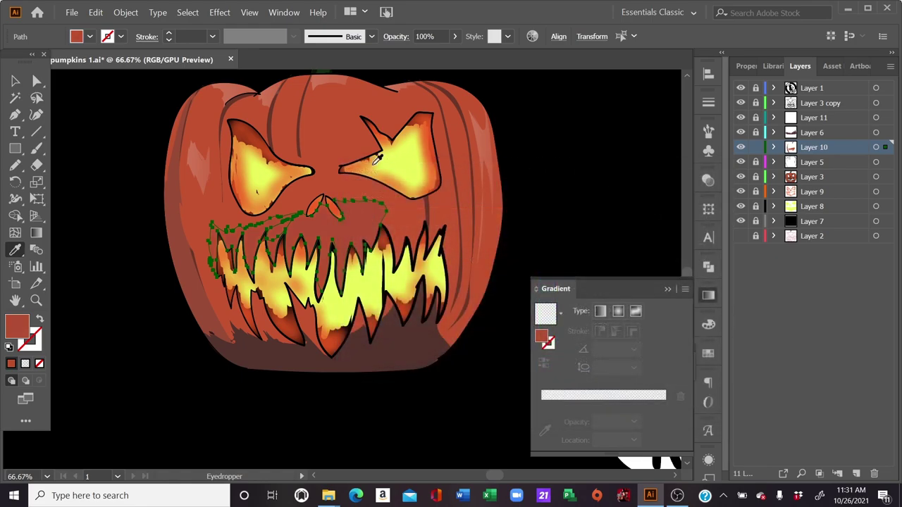
Deselect the shadow and zoom out to view the whole artboard.
click(15, 80)
click(67, 99)
key(ctrl+minus)
key(ctrl+minus)
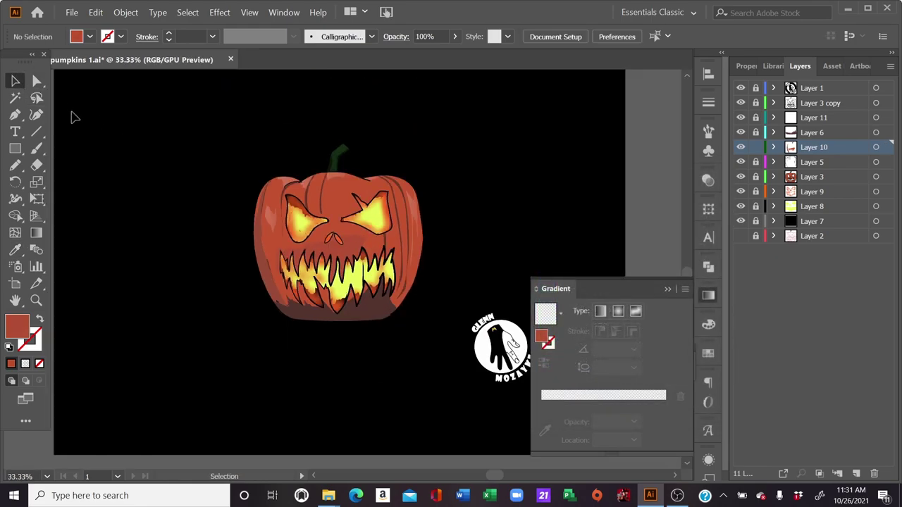
key(ctrl+minus)
key(ctrl+equal)
drag(486, 218, 547, 149)
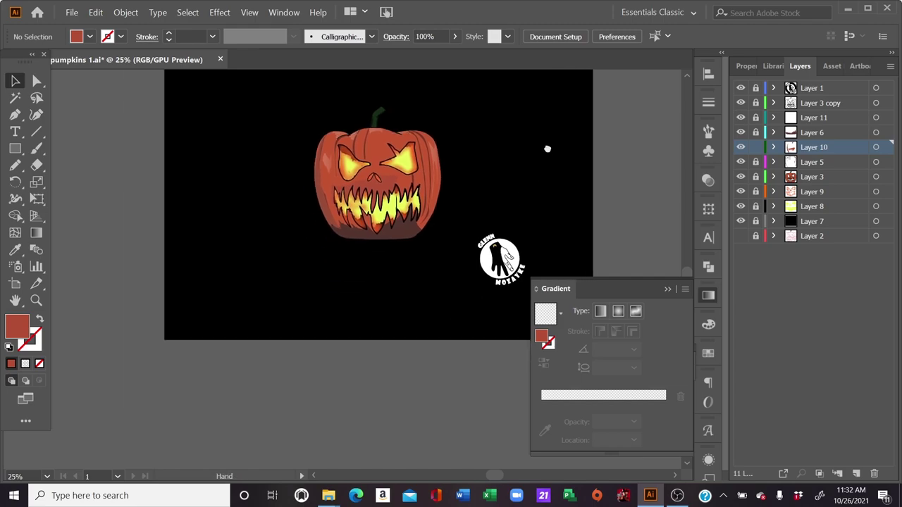
Zoom to 66.67%, unlock Layer 6 and delete the dark compound path under the teeth.
key(ctrl+equal)
mouse_move(550, 195)
mouse_down()
mouse_move(460, 154)
mouse_move(576, 147)
mouse_move(505, 191)
mouse_up()
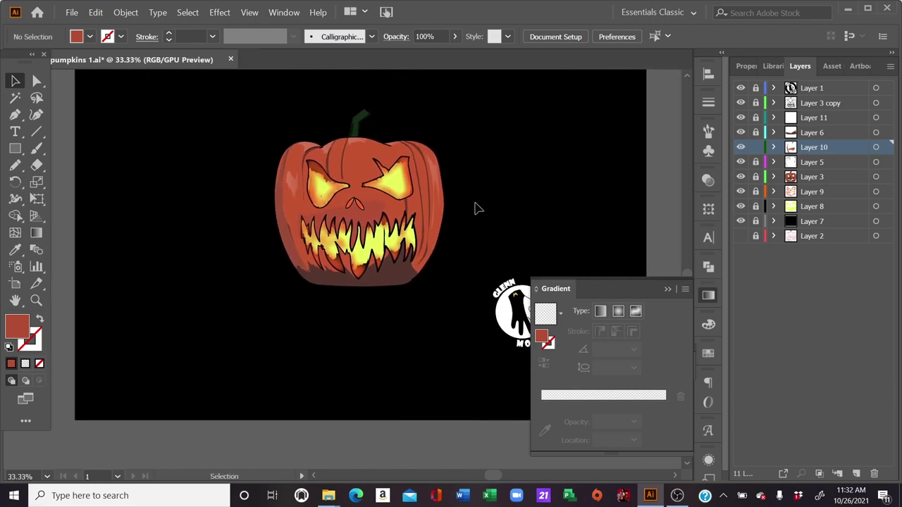
key(ctrl+equal)
key(ctrl+equal)
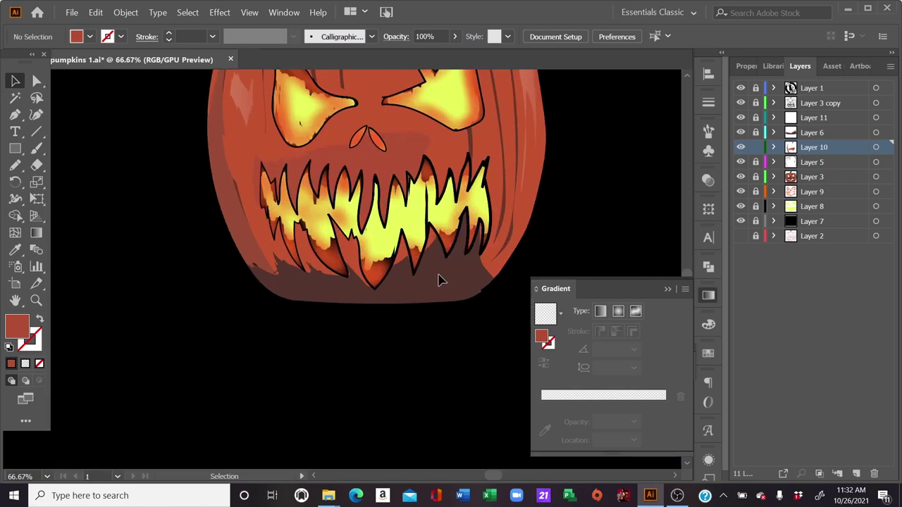
click(789, 133)
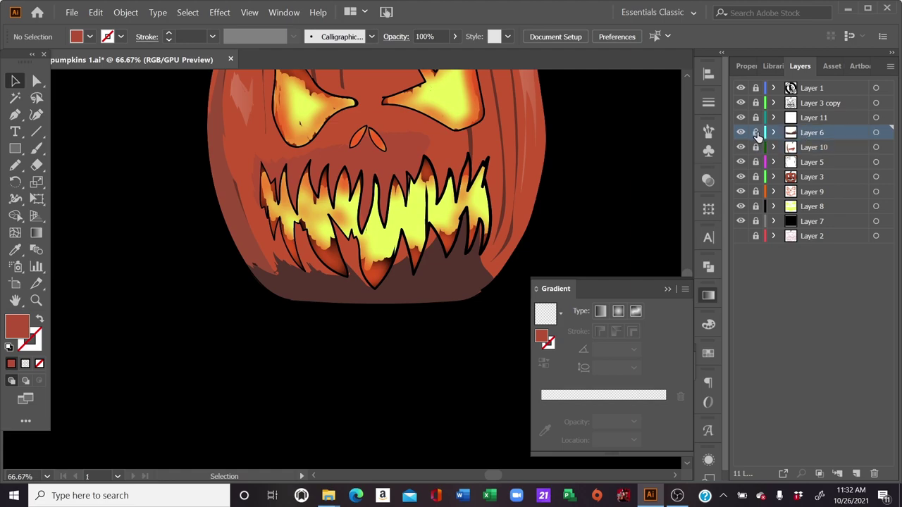
click(755, 133)
click(458, 263)
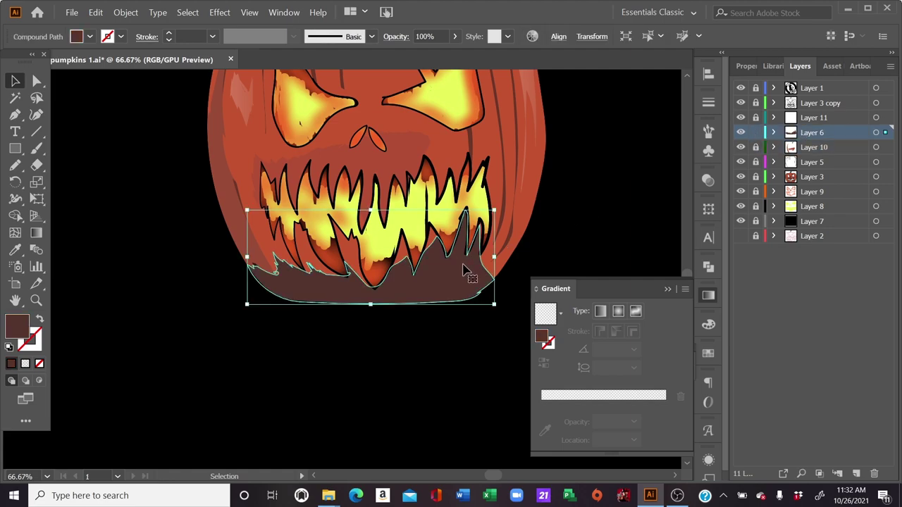
key(Delete)
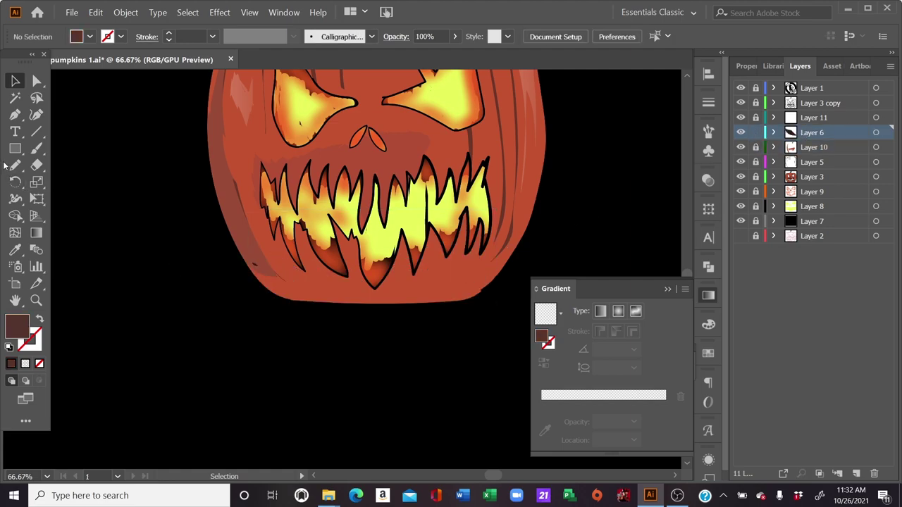
Pencil-draw a closed shape along the pumpkin's bottom edge and fill it brown 54342D.
click(15, 165)
scroll(383, 289, up, 2)
scroll(368, 308, down, 1)
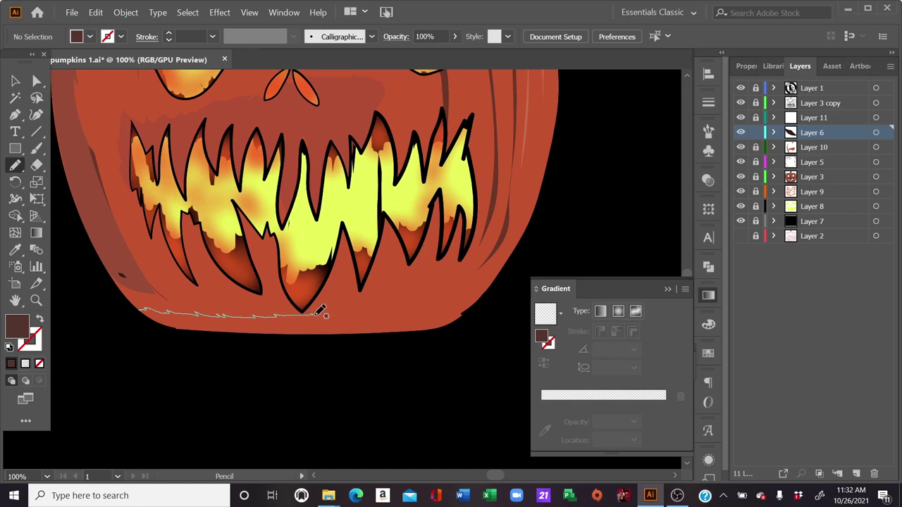
drag(383, 311, 502, 261)
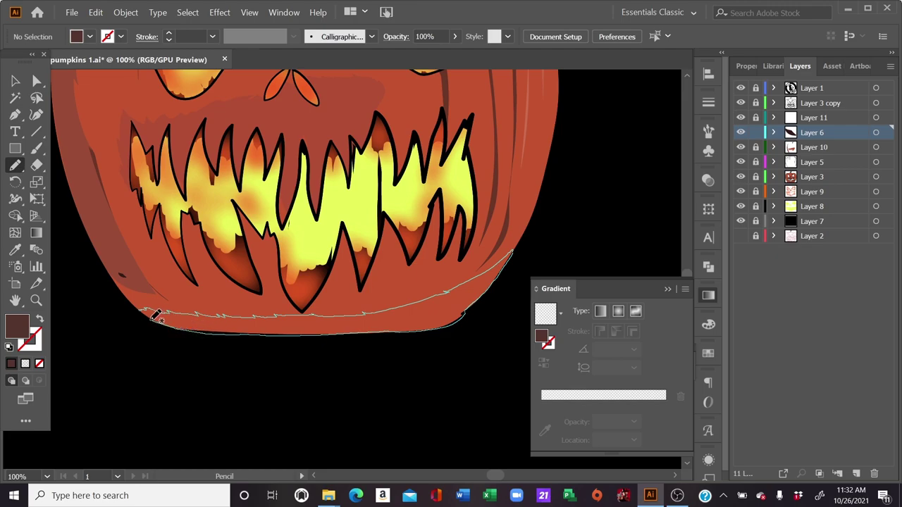
drag(150, 304, 152, 310)
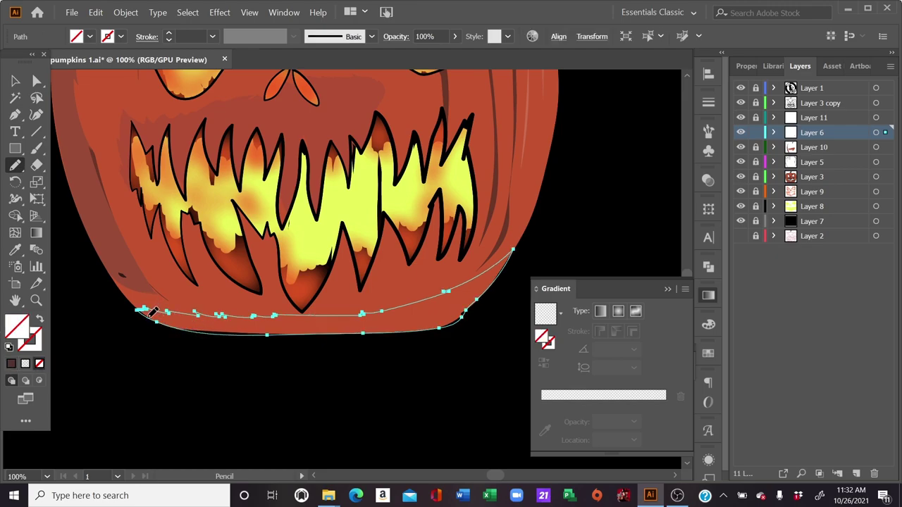
click(12, 364)
click(15, 80)
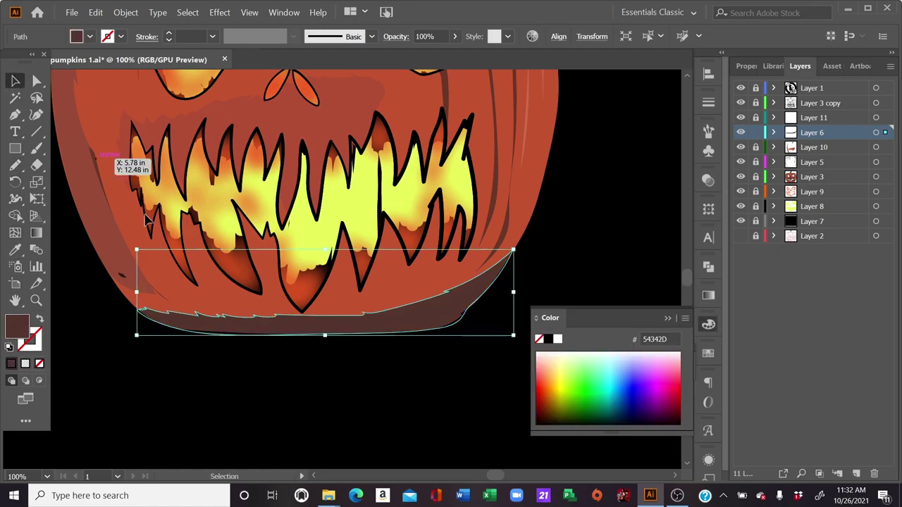
click(339, 392)
Scale the bottom shadow upward into a thinner band beneath the mouth.
click(377, 329)
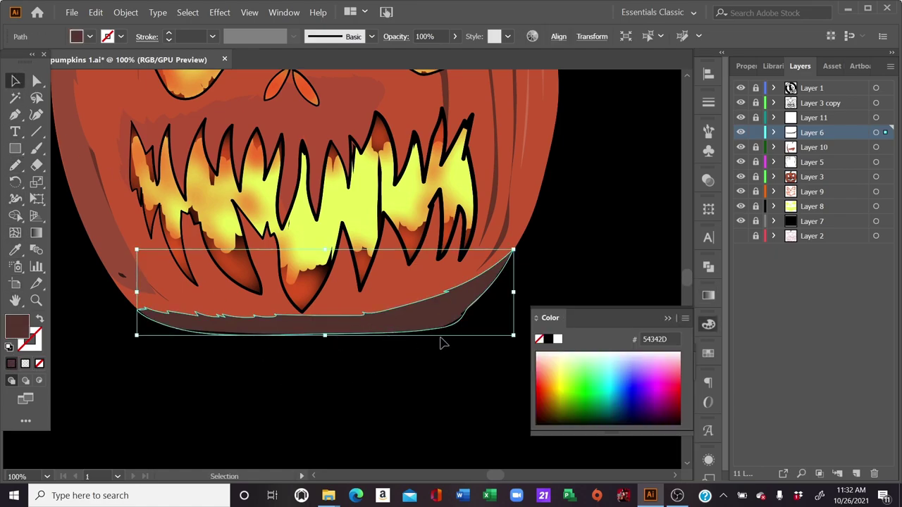
drag(519, 334, 515, 331)
click(497, 361)
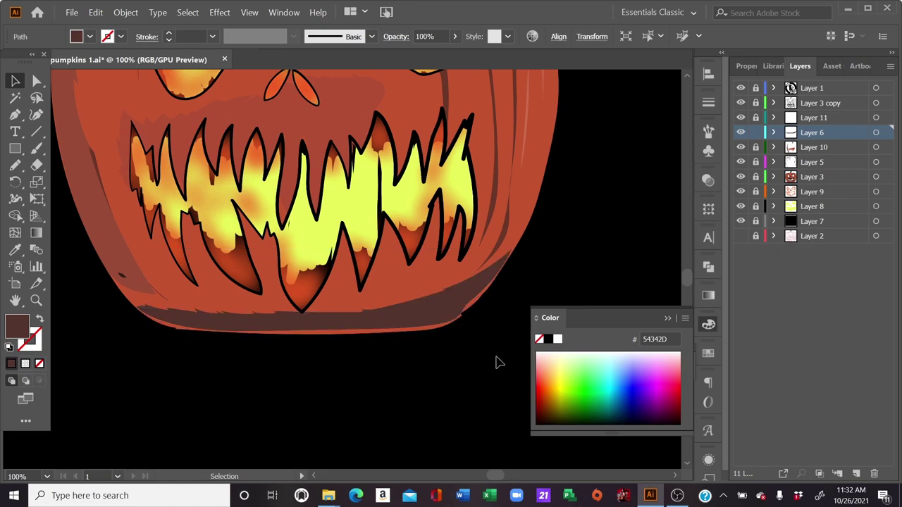
key(ctrl+minus)
key(ctrl+minus)
key(ctrl+minus)
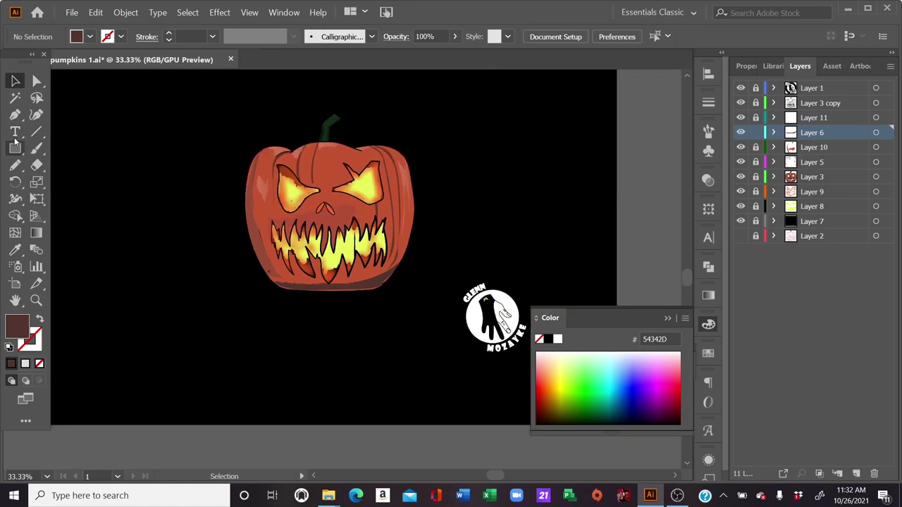
Pencil-draw a closed 54342D shape hugging the bottom edge from the right side to lower left.
click(15, 165)
key(ctrl+1)
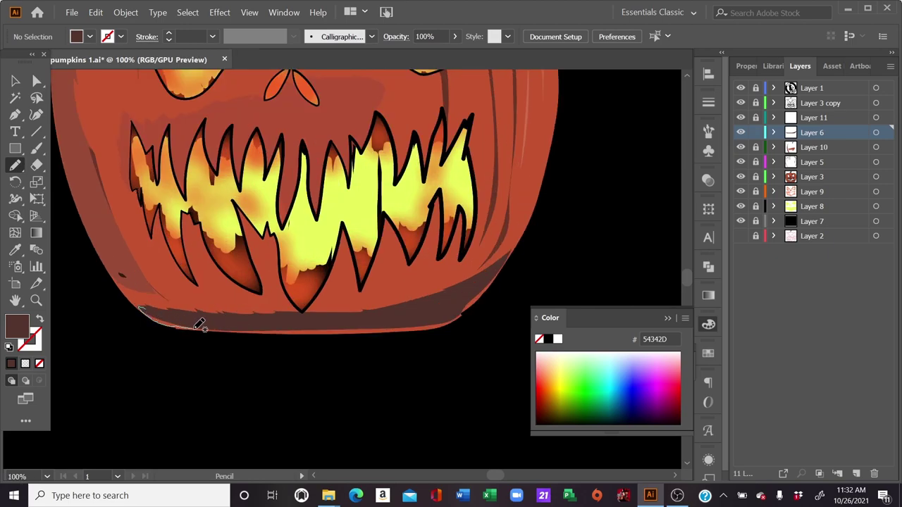
drag(196, 328, 214, 329)
drag(352, 333, 427, 326)
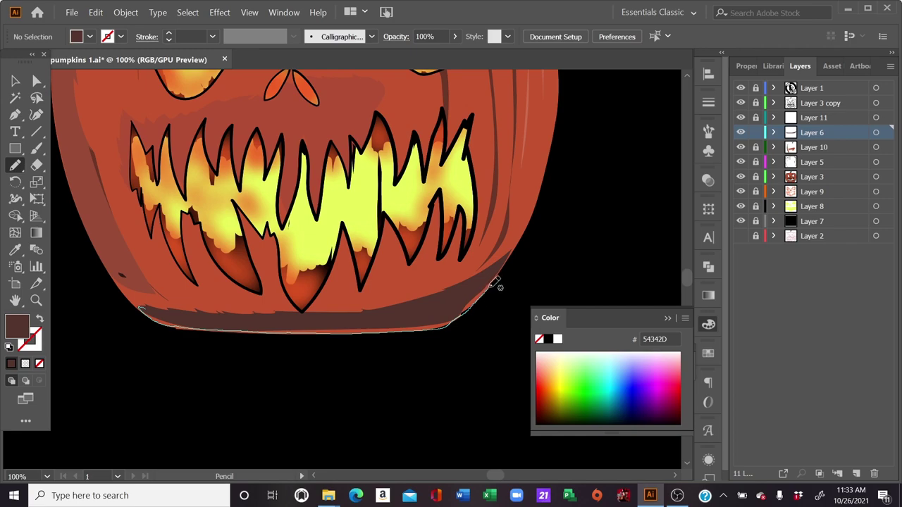
mouse_move(515, 251)
mouse_down()
mouse_move(206, 319)
mouse_move(157, 313)
mouse_up()
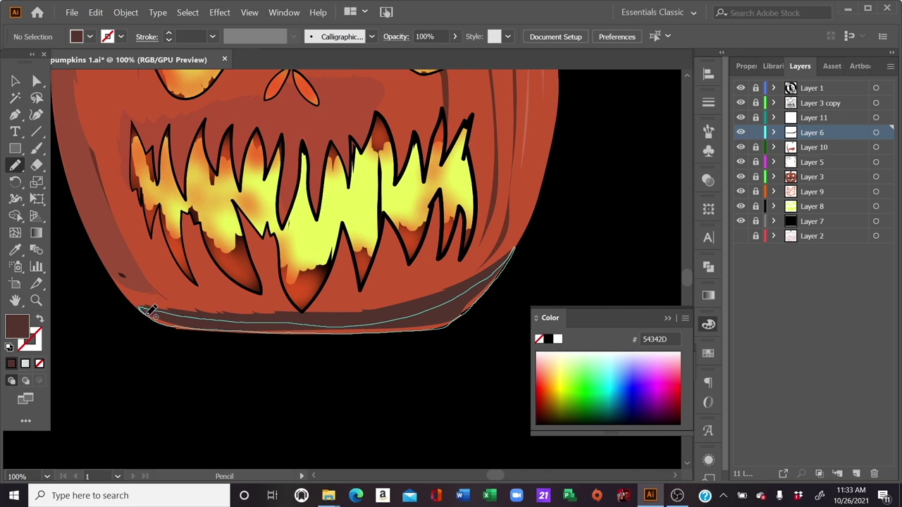
drag(154, 313, 140, 309)
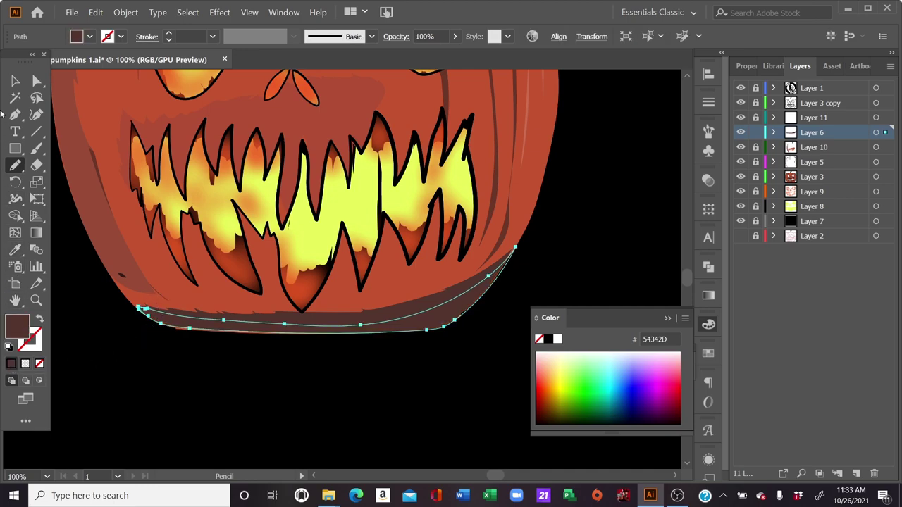
click(15, 80)
click(74, 232)
key(ctrl+minus)
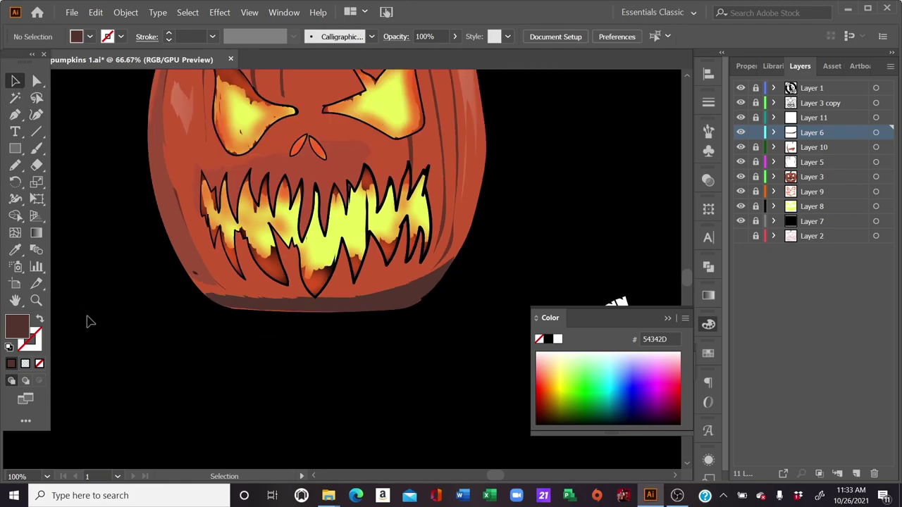
key(ctrl+minus)
key(ctrl+minus)
key(ctrl+minus)
drag(505, 195, 529, 197)
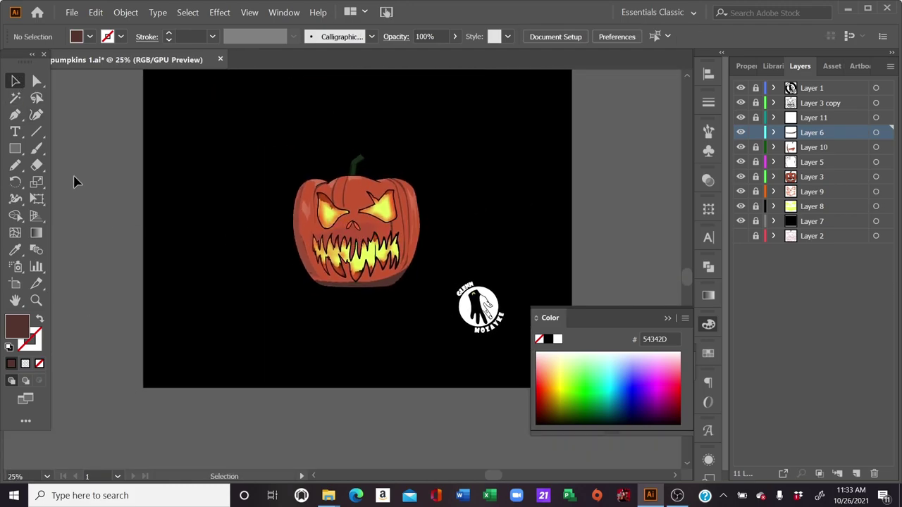
Trace a 54342D shadow shape along the pumpkin's lower-left edge.
click(15, 165)
drag(397, 250, 407, 251)
scroll(393, 251, up, 4)
scroll(392, 261, up, 3)
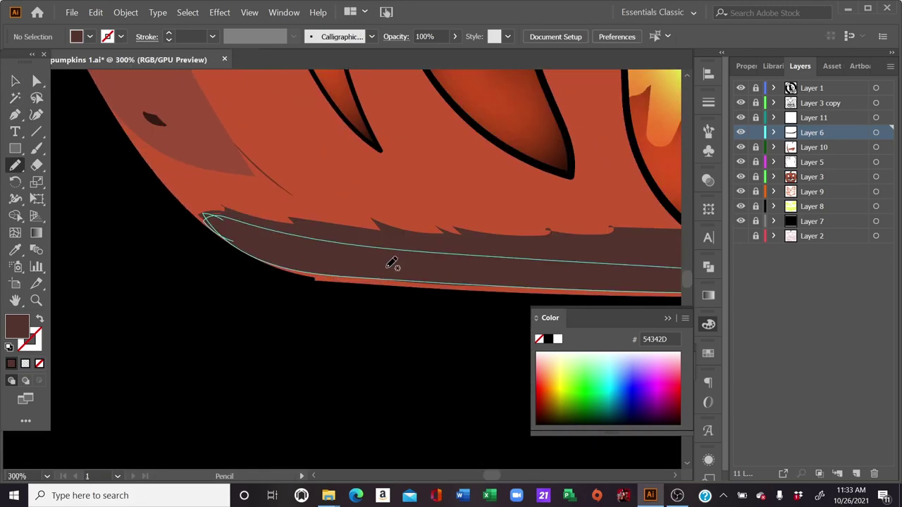
scroll(392, 261, up, 1)
scroll(443, 269, down, 1)
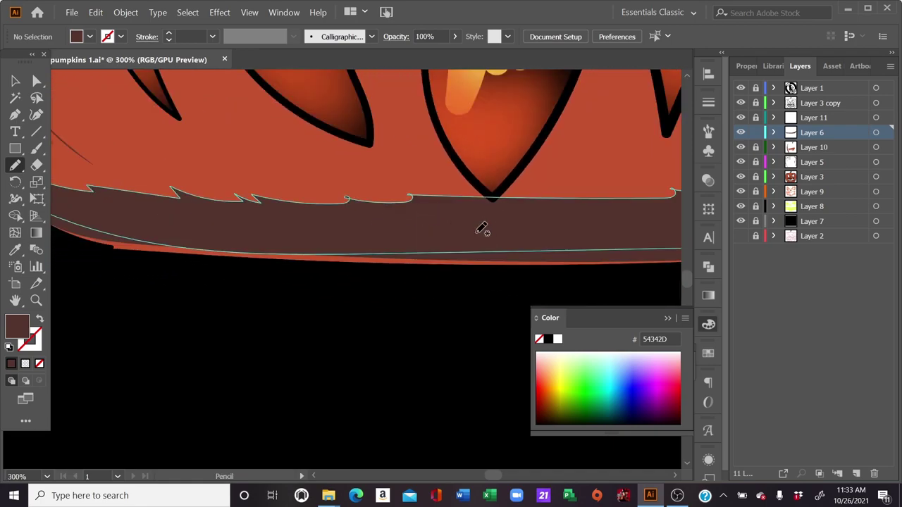
mouse_move(559, 256)
mouse_down()
mouse_move(499, 201)
mouse_move(533, 215)
mouse_move(406, 203)
mouse_move(577, 231)
mouse_up()
mouse_move(144, 163)
mouse_down()
mouse_move(226, 196)
mouse_move(493, 214)
mouse_move(403, 184)
mouse_move(149, 159)
mouse_move(149, 173)
mouse_up()
click(12, 363)
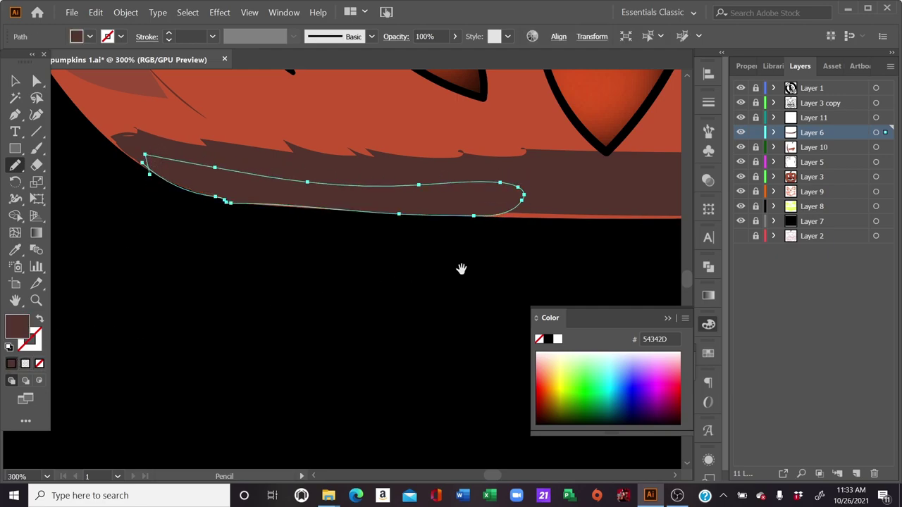
Add another 54342D shadow shape along the next stretch of bottom edge.
drag(460, 267, 172, 298)
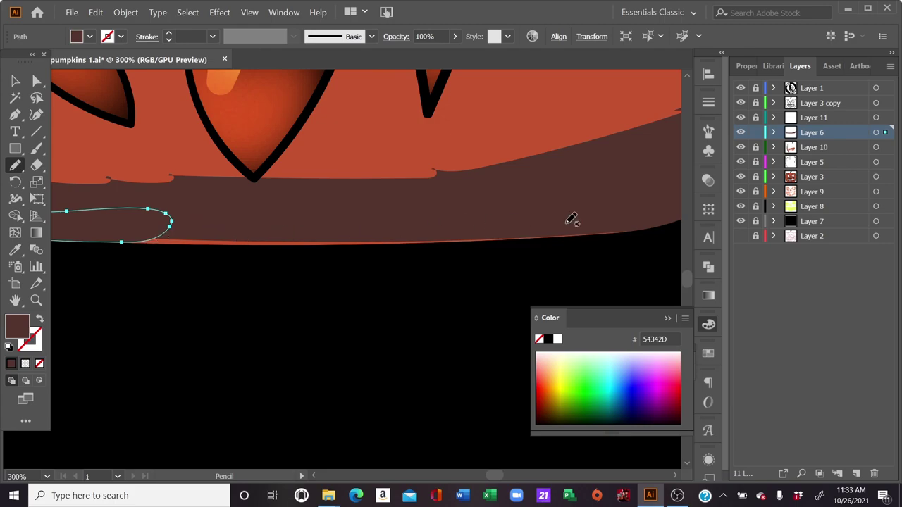
mouse_move(630, 226)
mouse_down()
mouse_move(517, 217)
mouse_move(207, 234)
mouse_move(411, 241)
mouse_move(631, 228)
mouse_up()
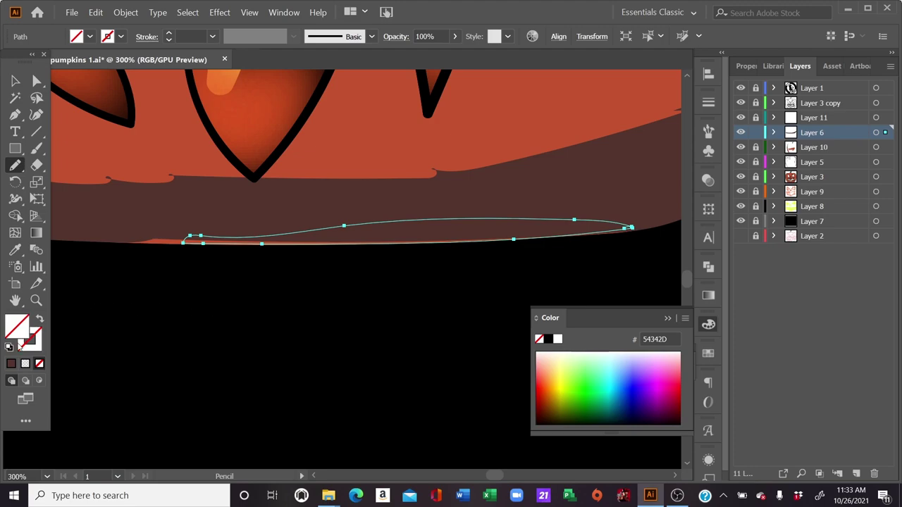
click(11, 363)
click(14, 81)
click(68, 188)
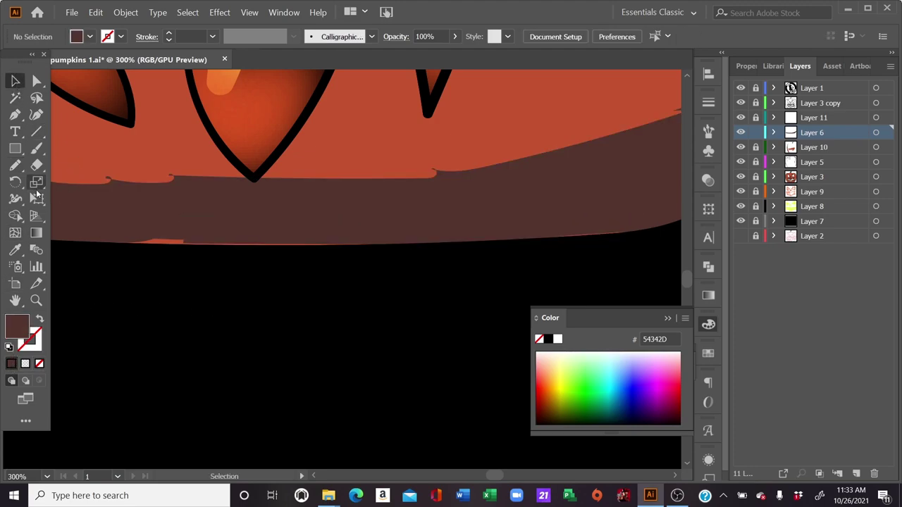
Cover the leftover orange sliver at the bottom edge with a small 54342D shape.
click(15, 167)
drag(177, 232, 136, 238)
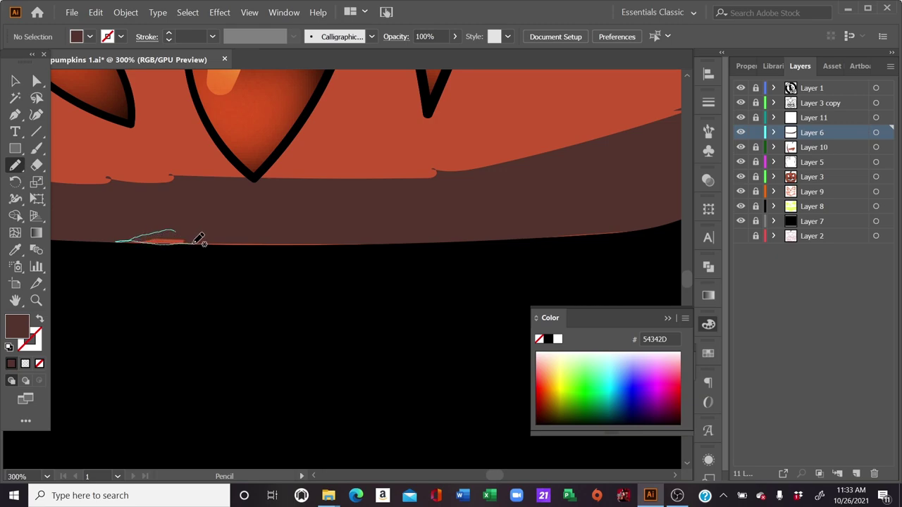
drag(176, 229, 178, 229)
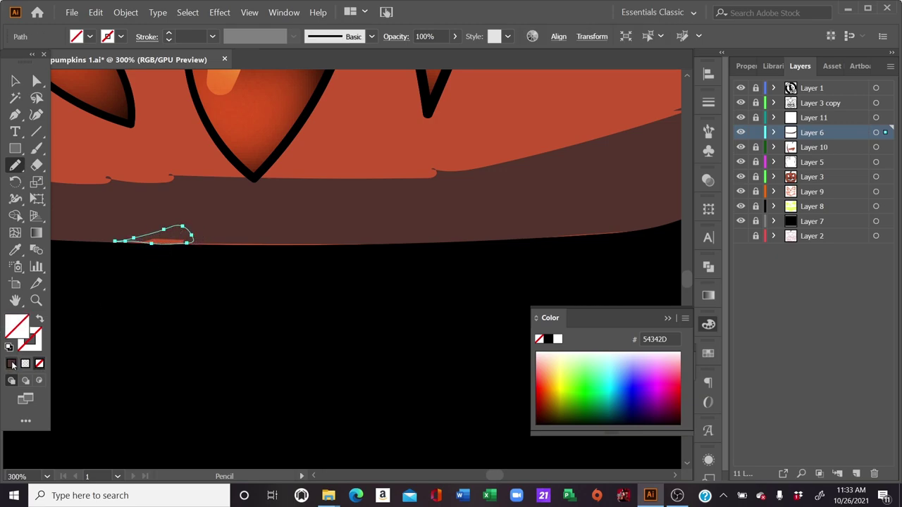
click(12, 365)
click(16, 81)
click(157, 299)
key(ctrl+minus)
key(ctrl+minus)
key(ctrl+minus)
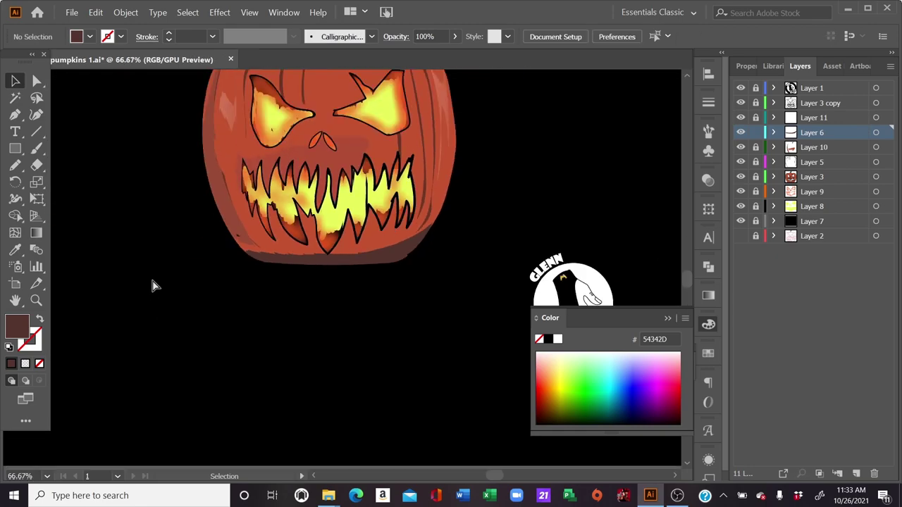
key(ctrl+minus)
key(ctrl+minus)
key(ctrl+minus)
key(ctrl+plus)
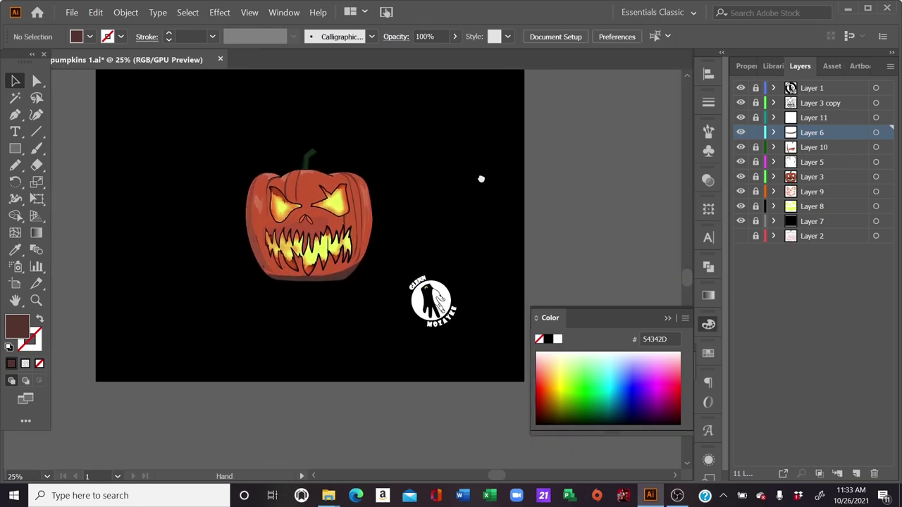
Zoom in one step on the pumpkin in pumpkins 3.ai.
key(ctrl+plus)
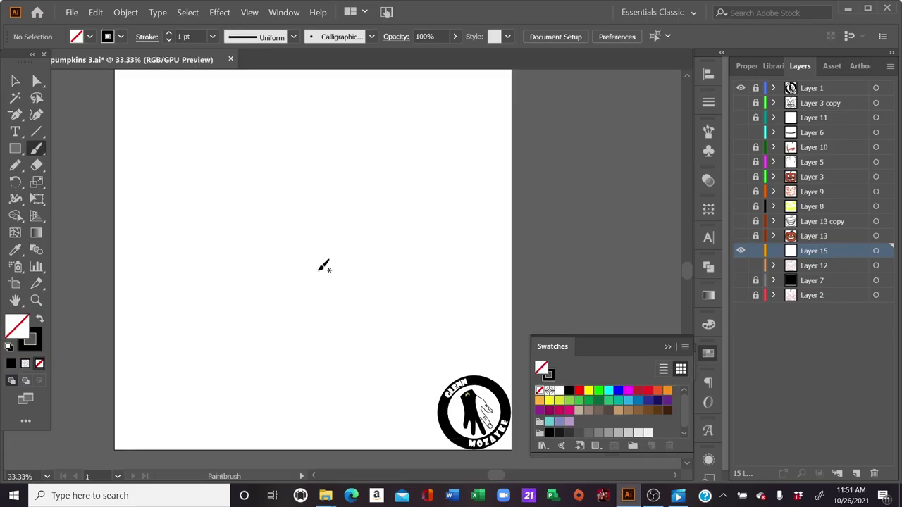
Paintbrush-sketch a pumpkin with ribs, eyes, toothy mouth and a witch hat.
mouse_move(262, 243)
mouse_down()
mouse_move(270, 357)
mouse_move(336, 367)
mouse_move(271, 241)
mouse_move(270, 358)
mouse_up()
mouse_move(268, 315)
mouse_down()
mouse_move(361, 305)
mouse_move(269, 317)
mouse_up()
drag(295, 272, 303, 301)
drag(352, 276, 321, 305)
drag(224, 275, 406, 240)
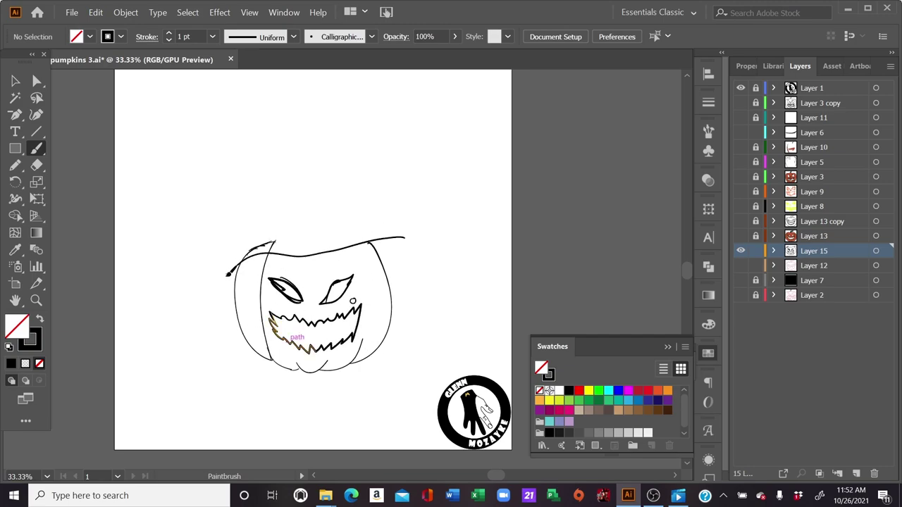
mouse_move(281, 232)
mouse_down()
mouse_move(335, 188)
mouse_move(428, 235)
mouse_up()
mouse_move(285, 204)
mouse_down()
mouse_move(220, 192)
mouse_move(331, 189)
mouse_up()
Fade the sketch to light red and ink a black line from brim to hat tip.
drag(378, 240, 392, 329)
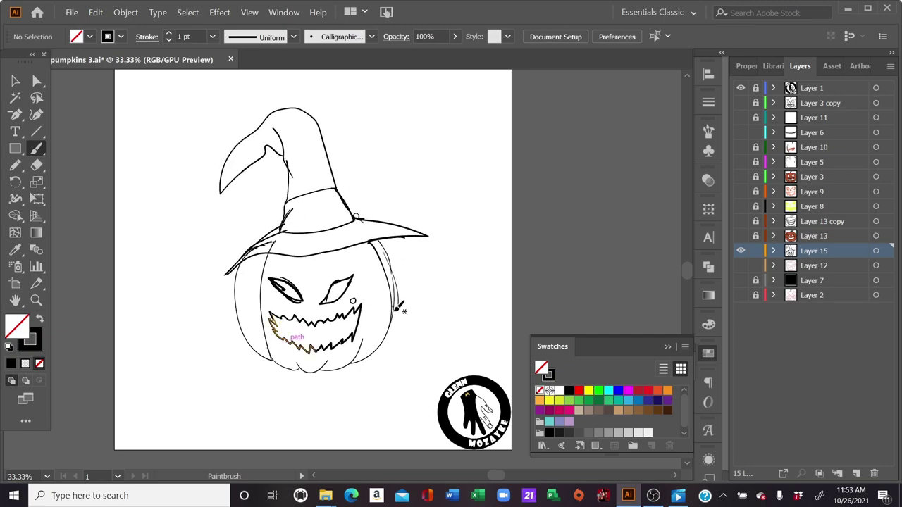
key(ctrl+a)
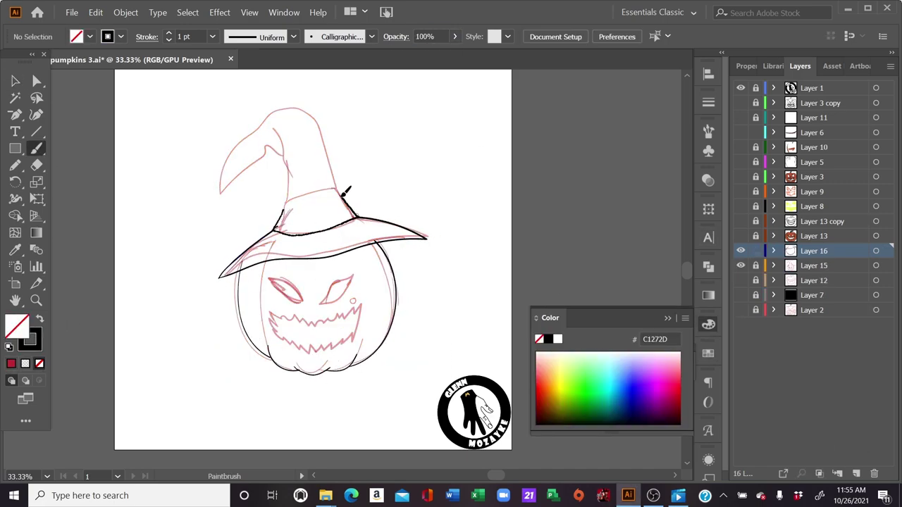
key(ctrl+equal)
drag(384, 282, 314, 120)
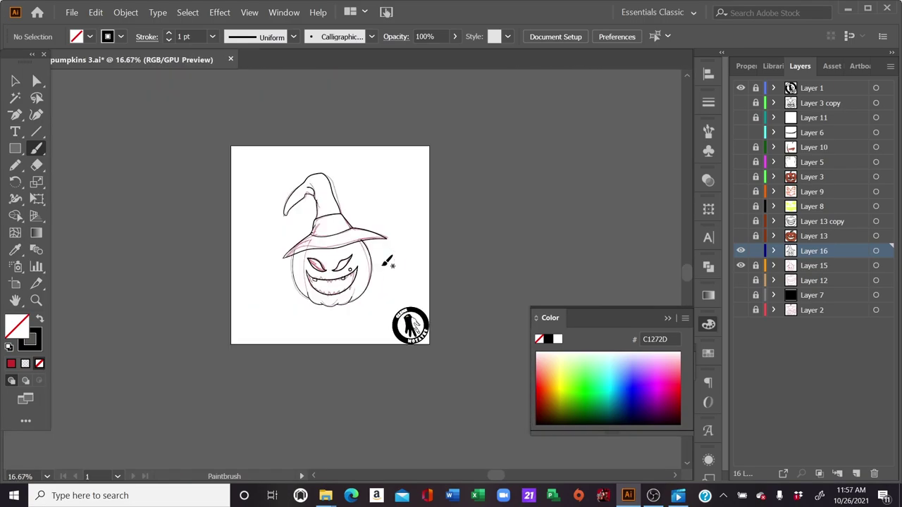
Zoom to 100% on the left corner of the pumpkin's mouth.
key(ctrl+1)
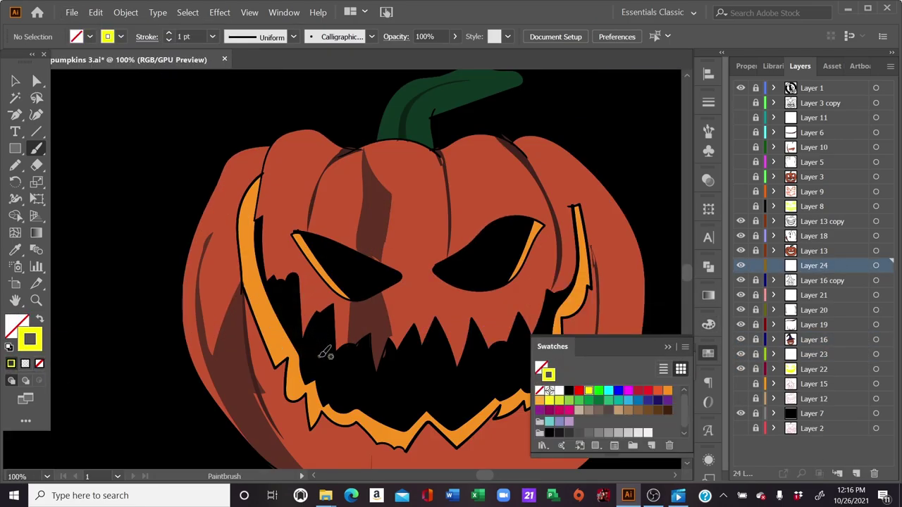
Paint a yellow Paintbrush glow across the first jack-o'-lantern's remaining teeth.
mouse_move(423, 381)
mouse_down()
mouse_move(536, 331)
mouse_move(386, 398)
mouse_up()
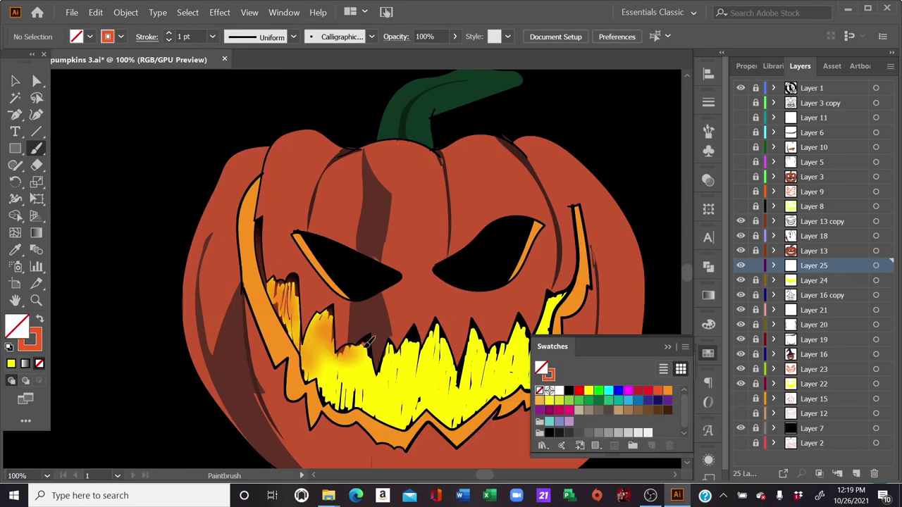
scroll(356, 303, down, 2)
scroll(486, 289, up, 4)
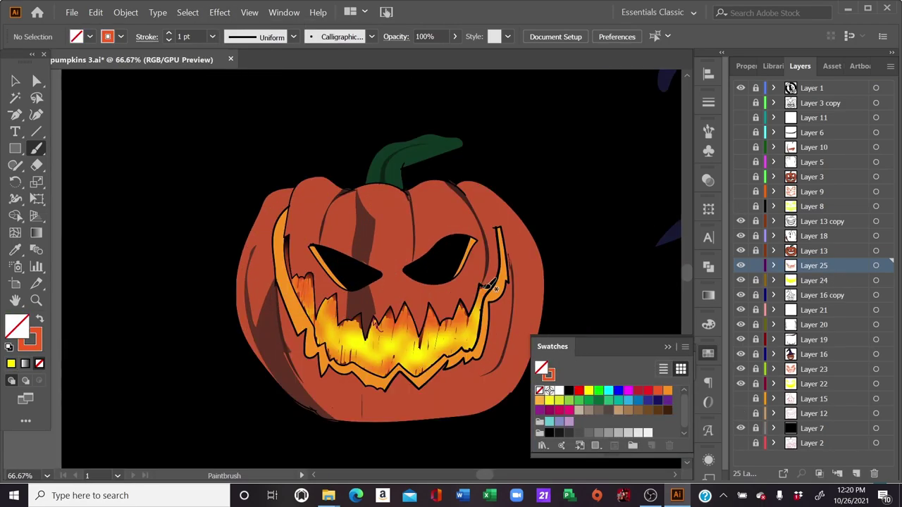